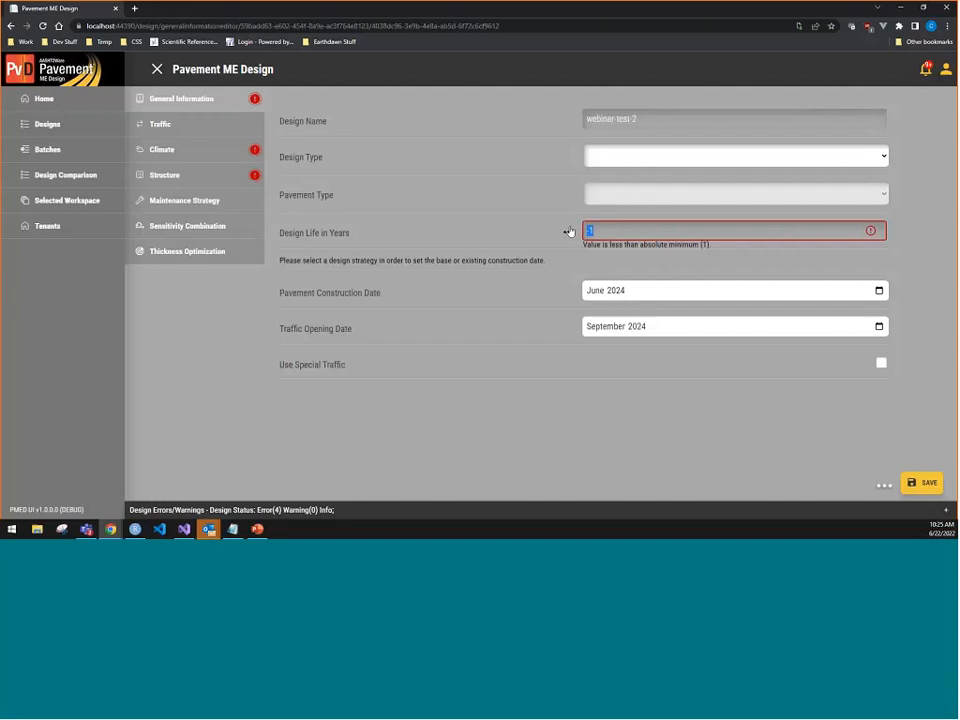
Step: Set the design life of the webinar-test-2 design to 1 year
text(2)
key(BackSpace)
text(1)
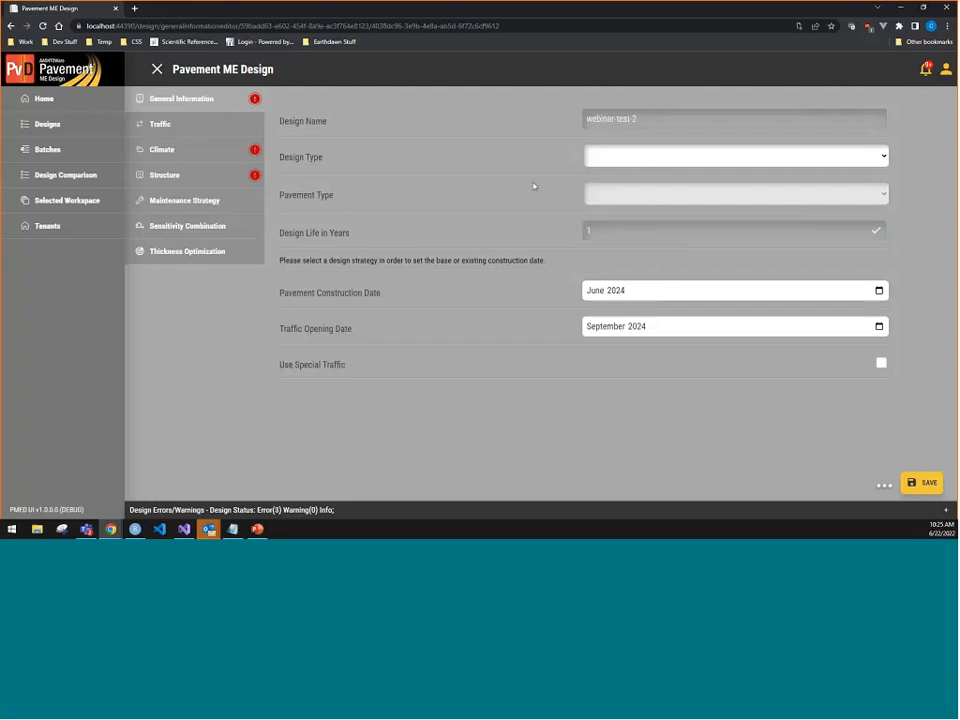
Step: Choose New Pavement as the design type and Flexible Pavement as the pavement type
click(606, 156)
click(606, 166)
click(607, 195)
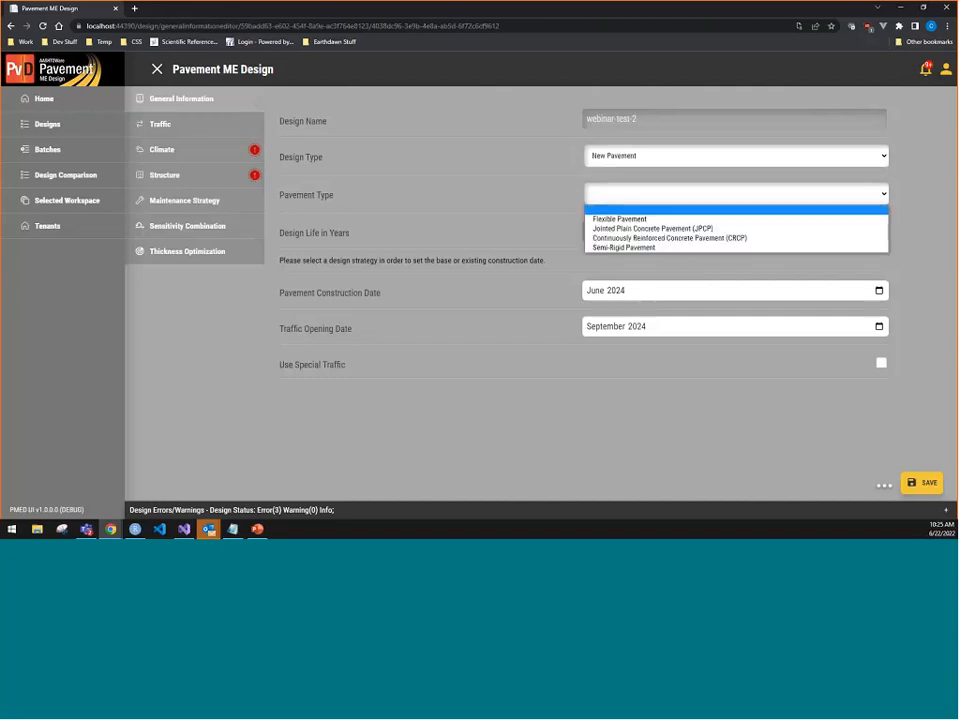
click(616, 219)
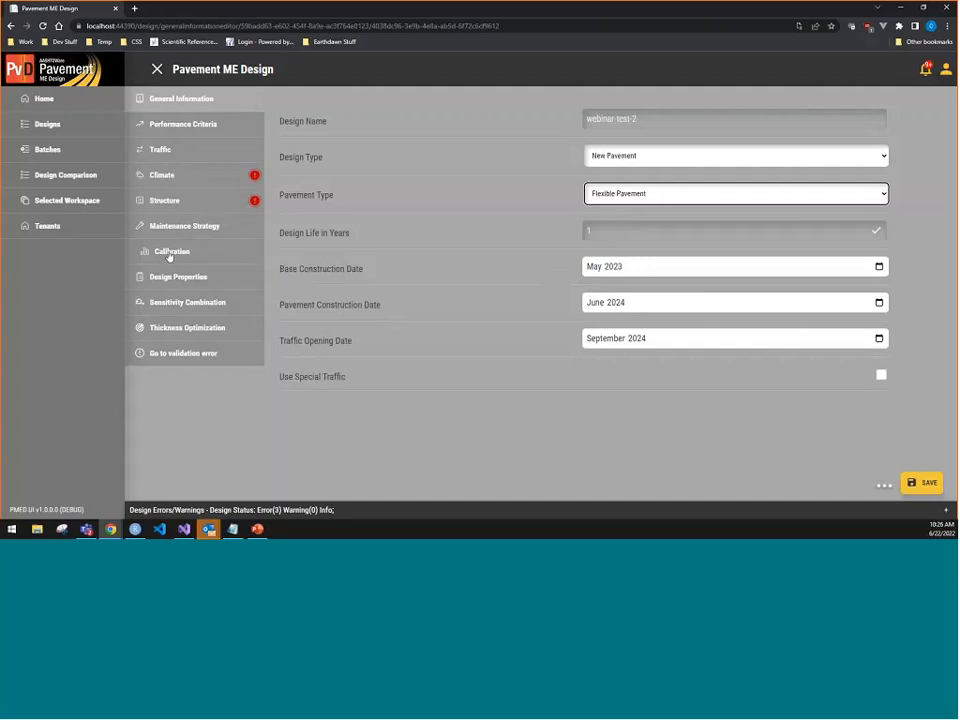
Step: Review the design properties, calibration factors and performance criteria of the flexible pavement design
click(190, 278)
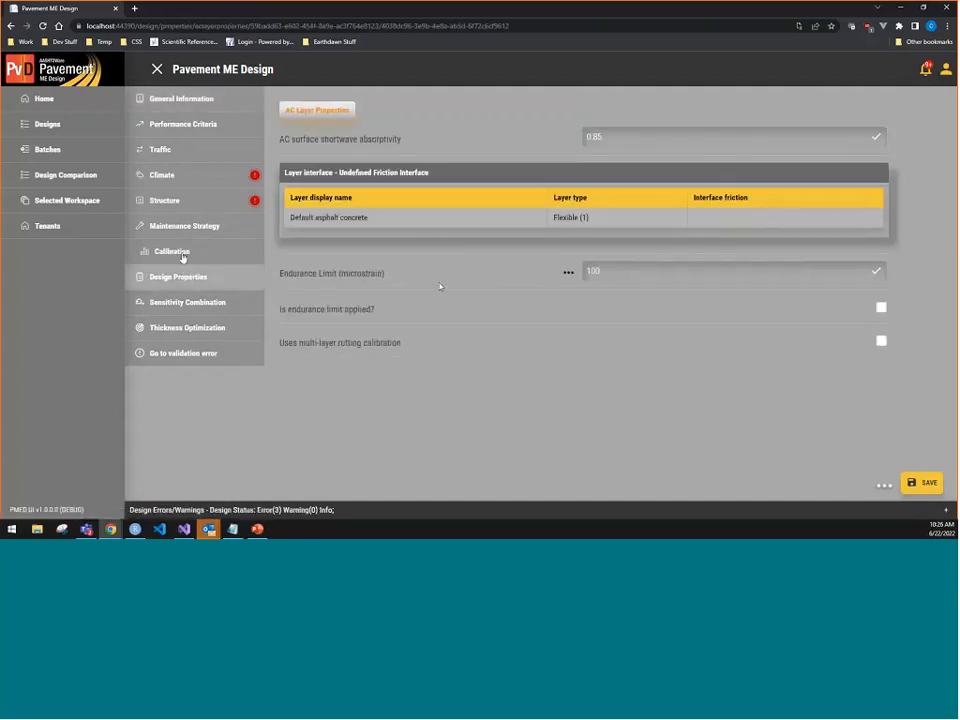
click(182, 256)
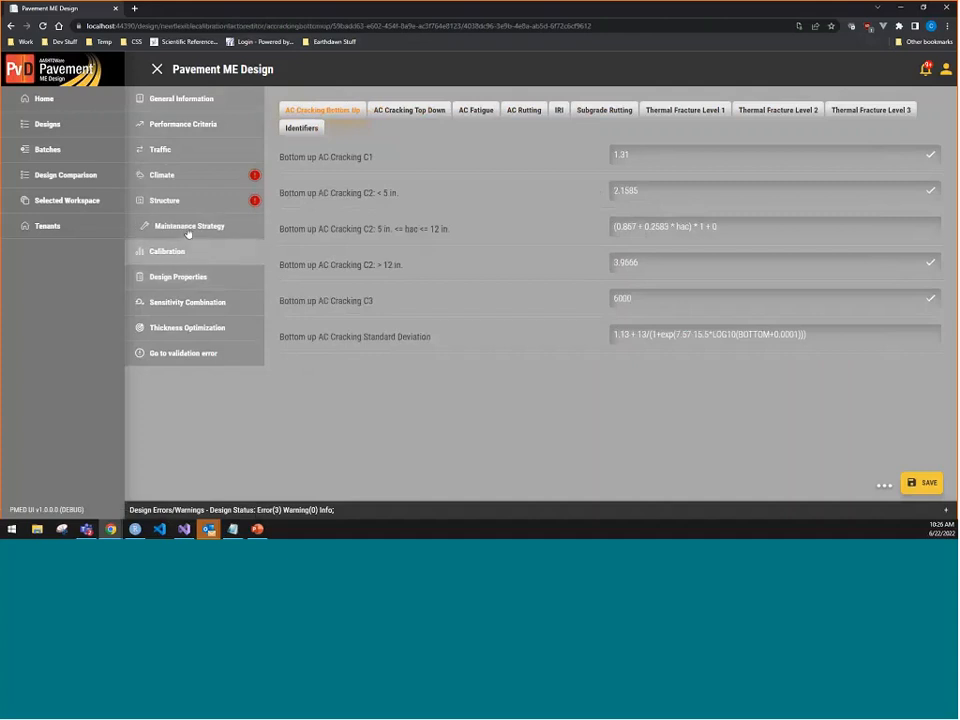
click(181, 132)
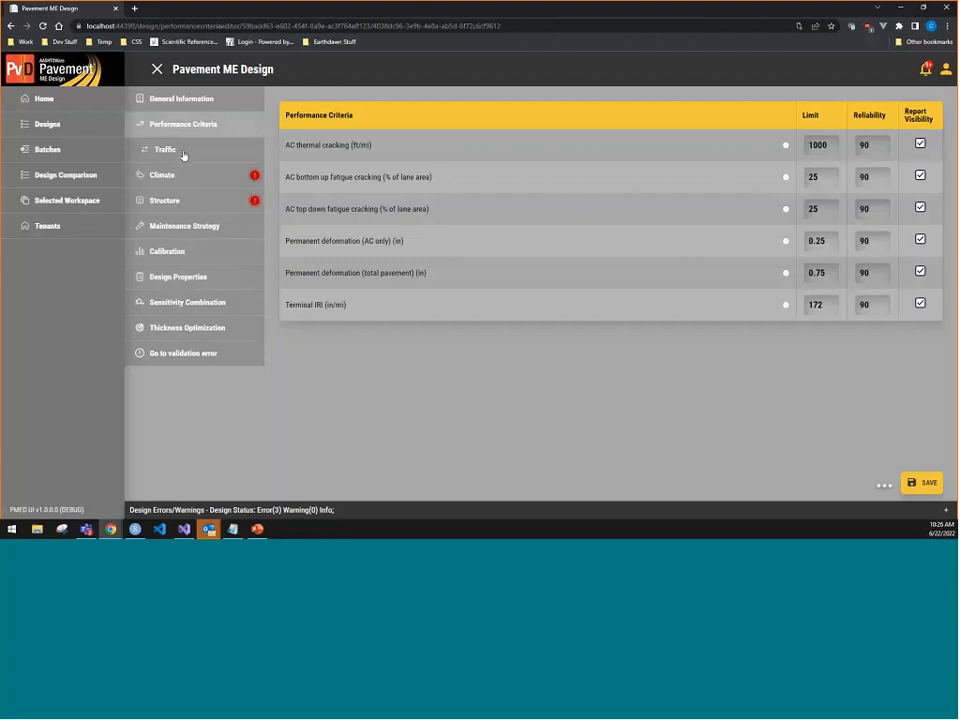
Step: Display the traffic's single-axle load distribution for January and April with vehicle classes 4, 10 and 12
click(183, 154)
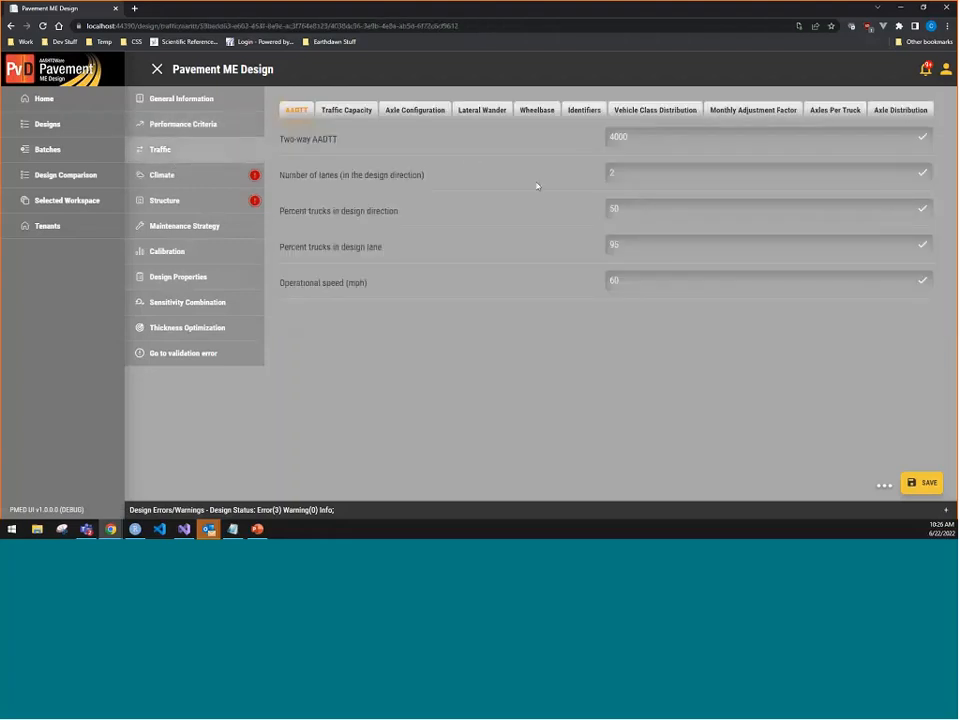
click(890, 111)
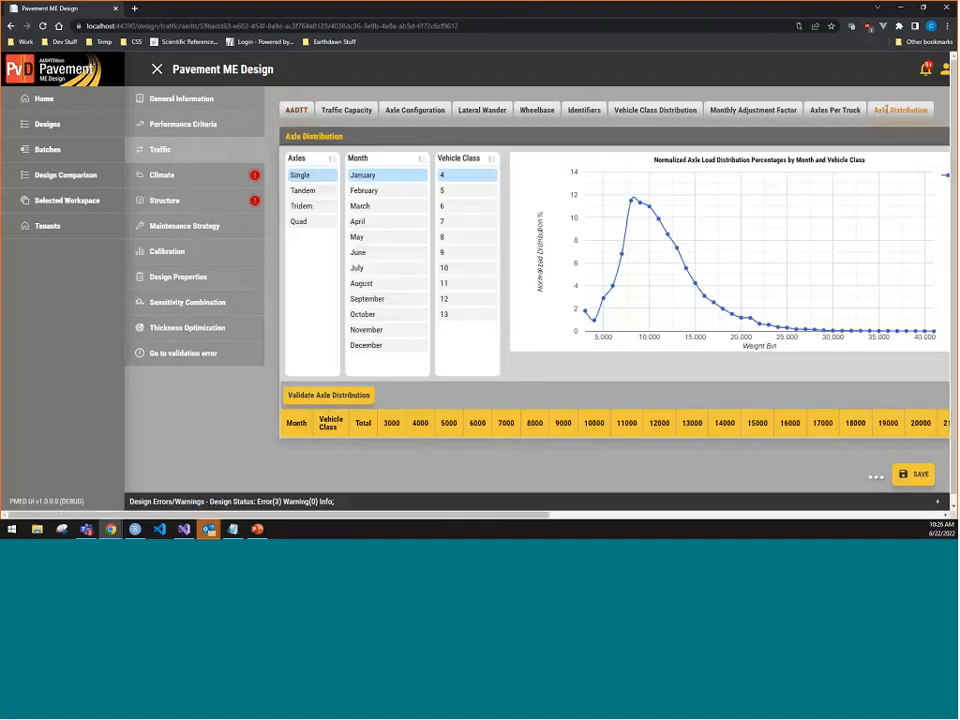
scroll(627, 277, down, 1)
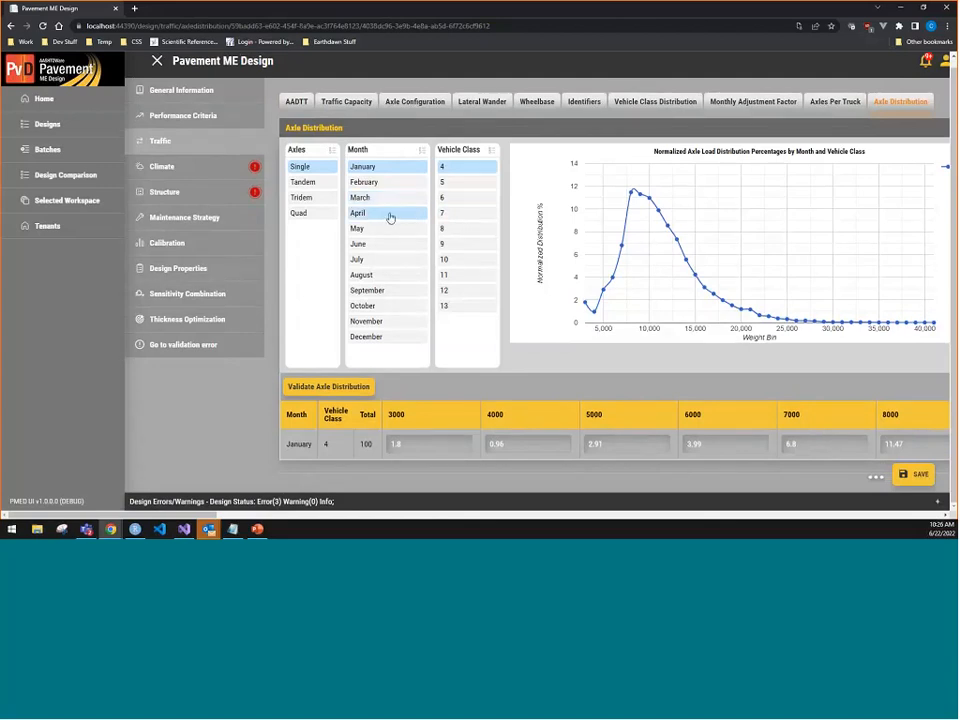
click(360, 198)
click(382, 214)
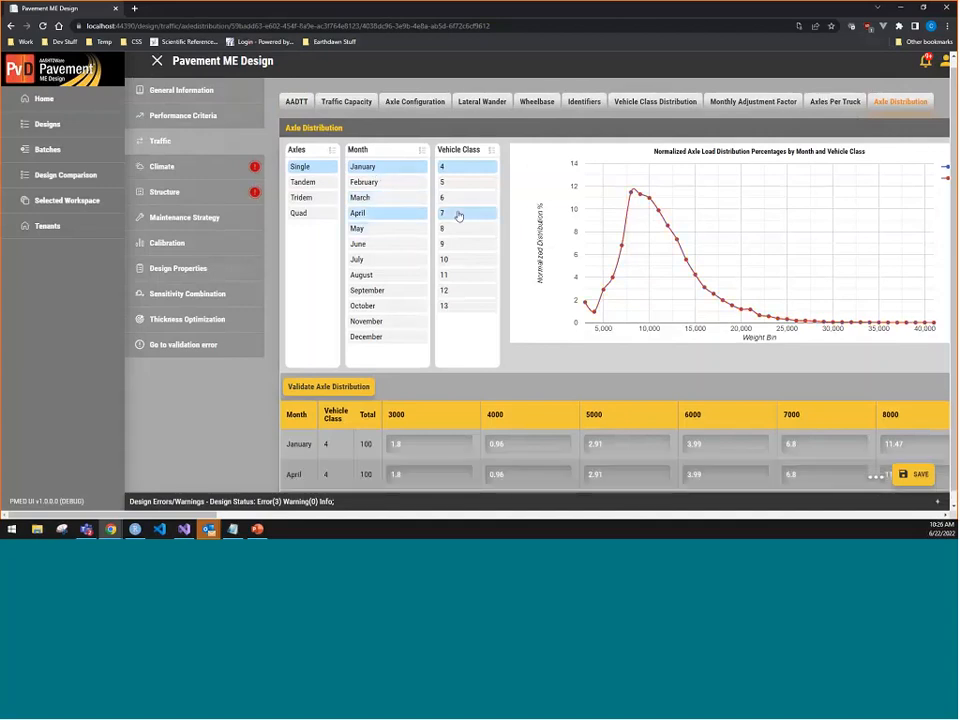
click(460, 291)
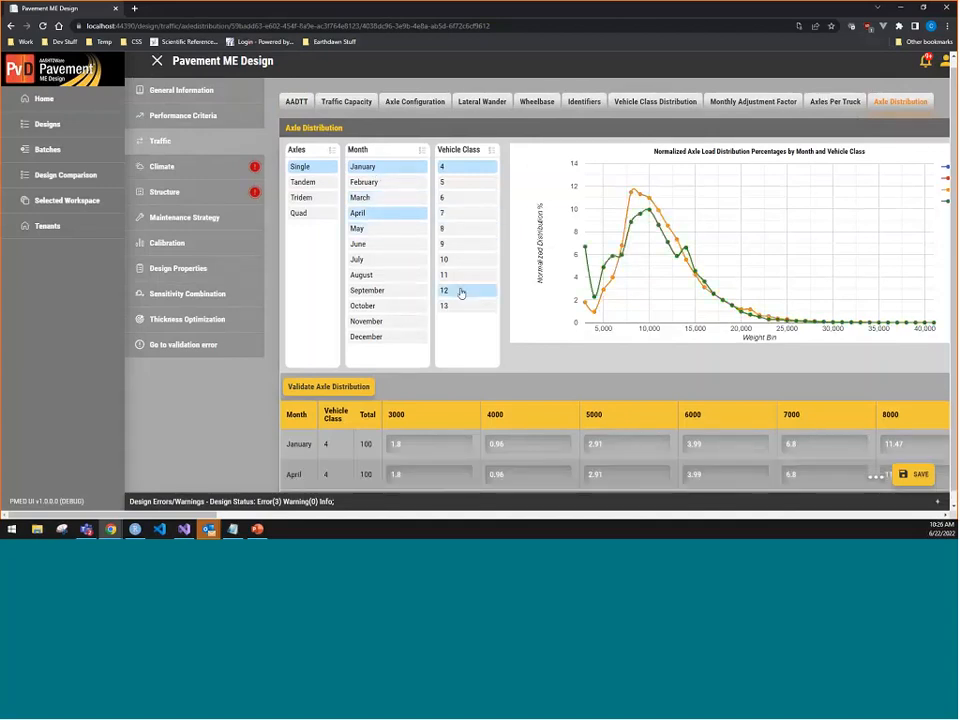
click(456, 259)
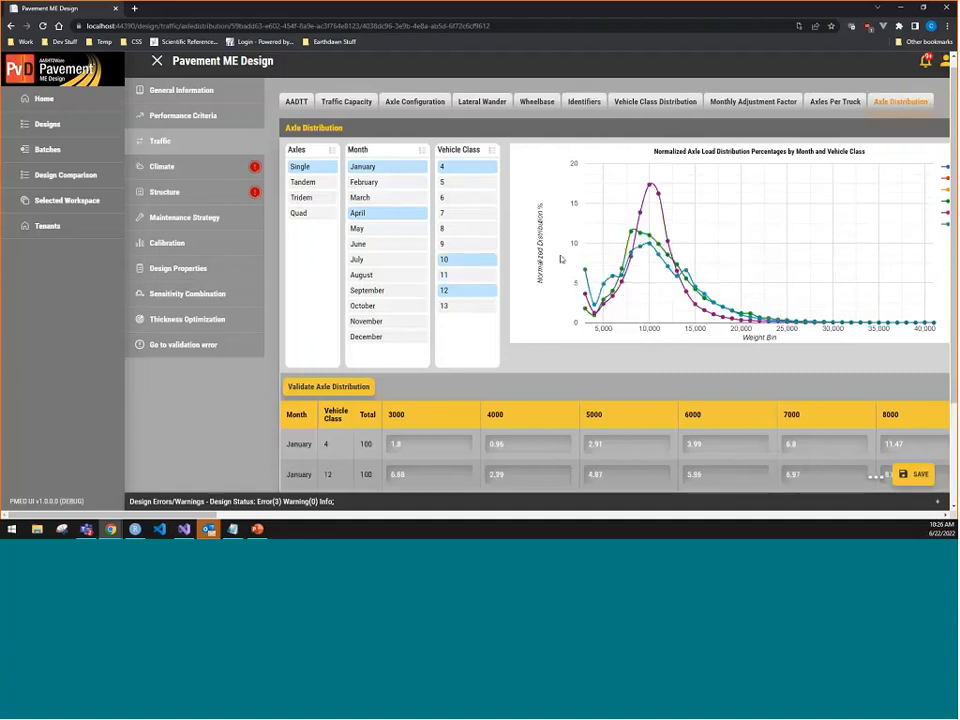
Step: Examine the normalized axle load distribution curves and the table of percentages by month and vehicle class
mouse_move(682, 246)
mouse_move(182, 515)
mouse_down()
mouse_move(224, 515)
mouse_move(174, 505)
mouse_up()
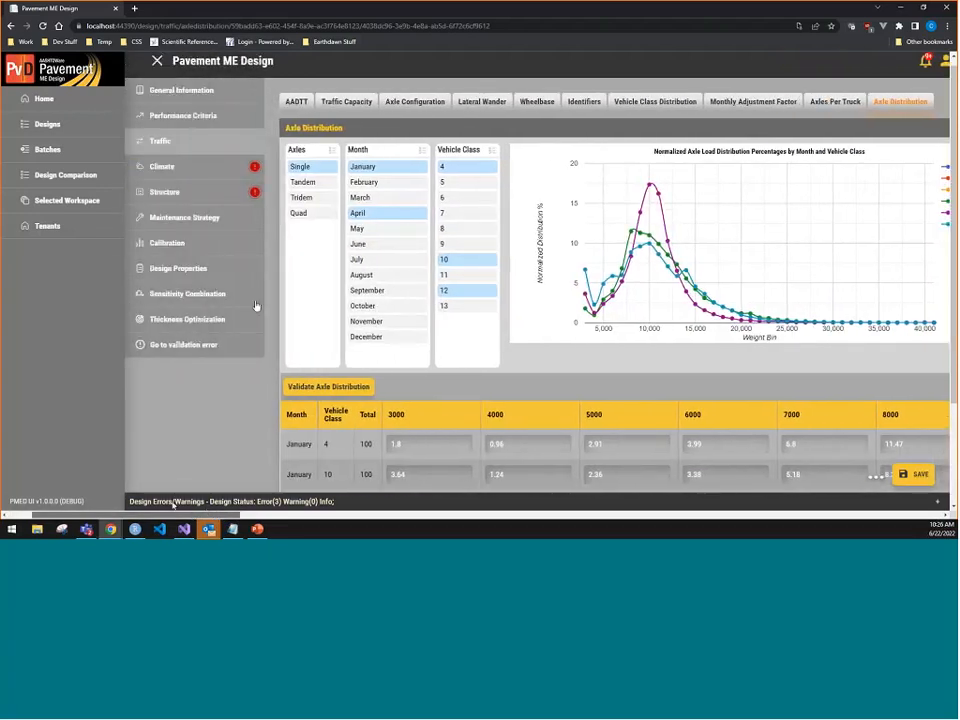
scroll(432, 311, down, 1)
scroll(432, 311, down, 2)
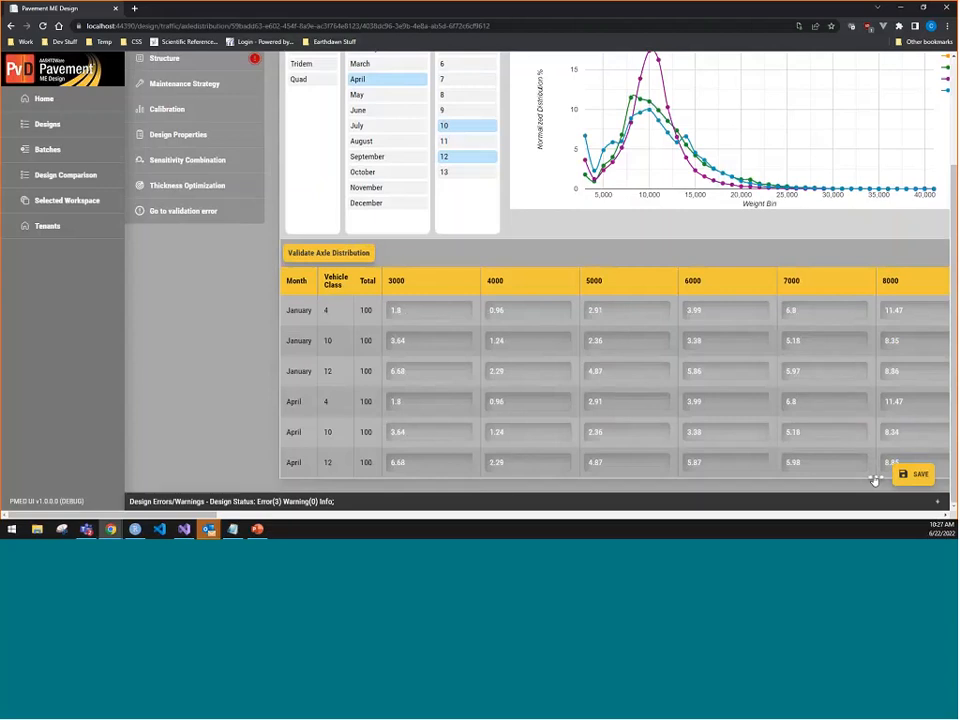
scroll(876, 481, up, 3)
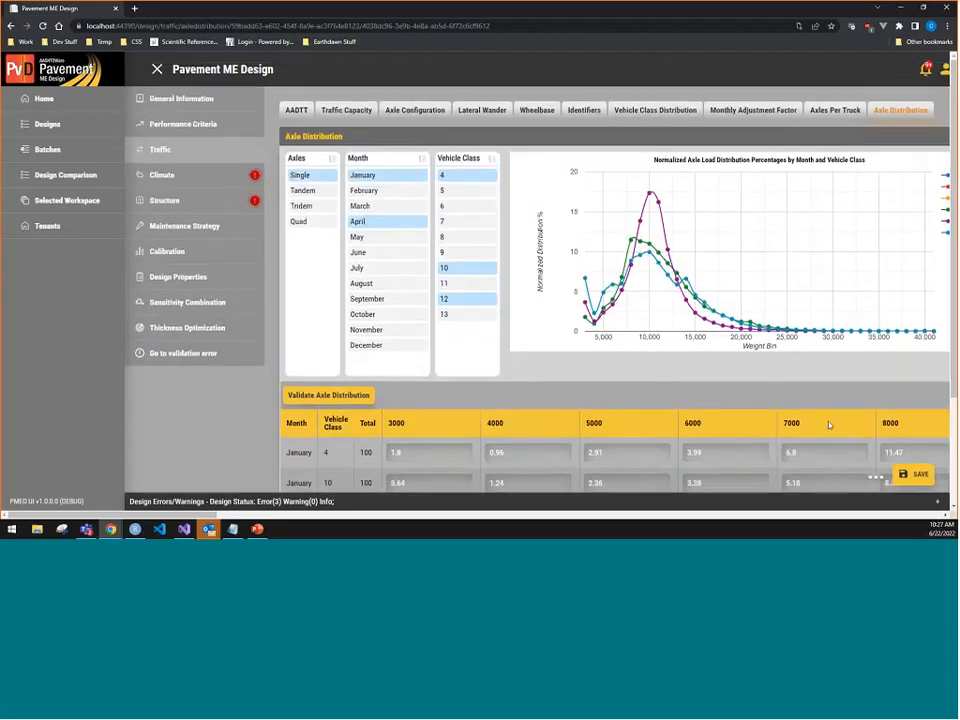
Step: Look through the import and export options for the axle load distribution, including the LTPP defaults, without applying any
click(878, 481)
mouse_move(892, 470)
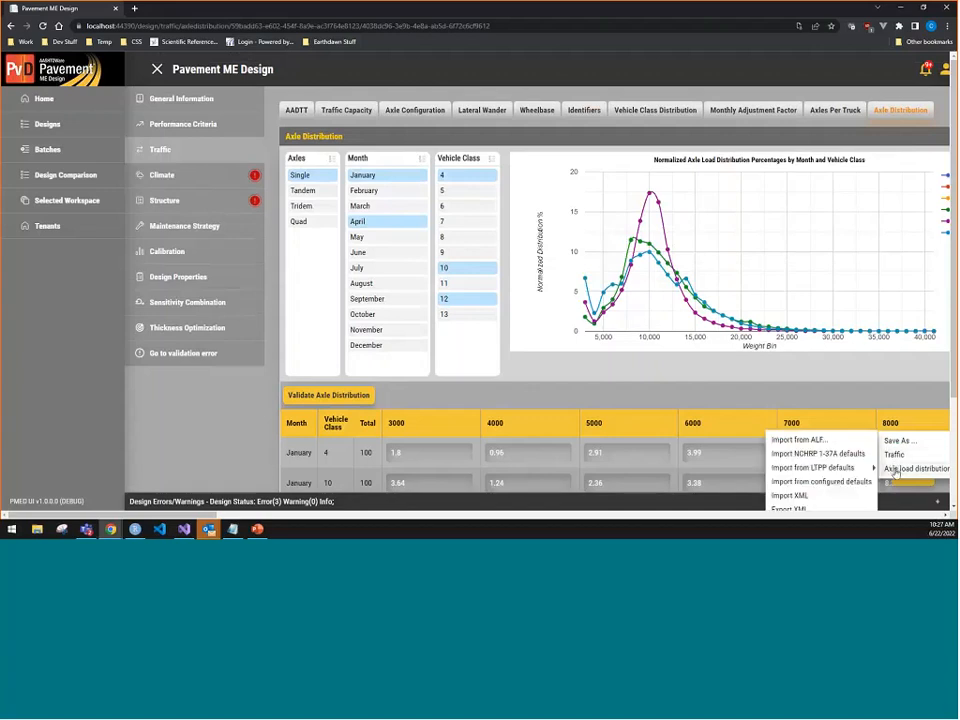
click(874, 477)
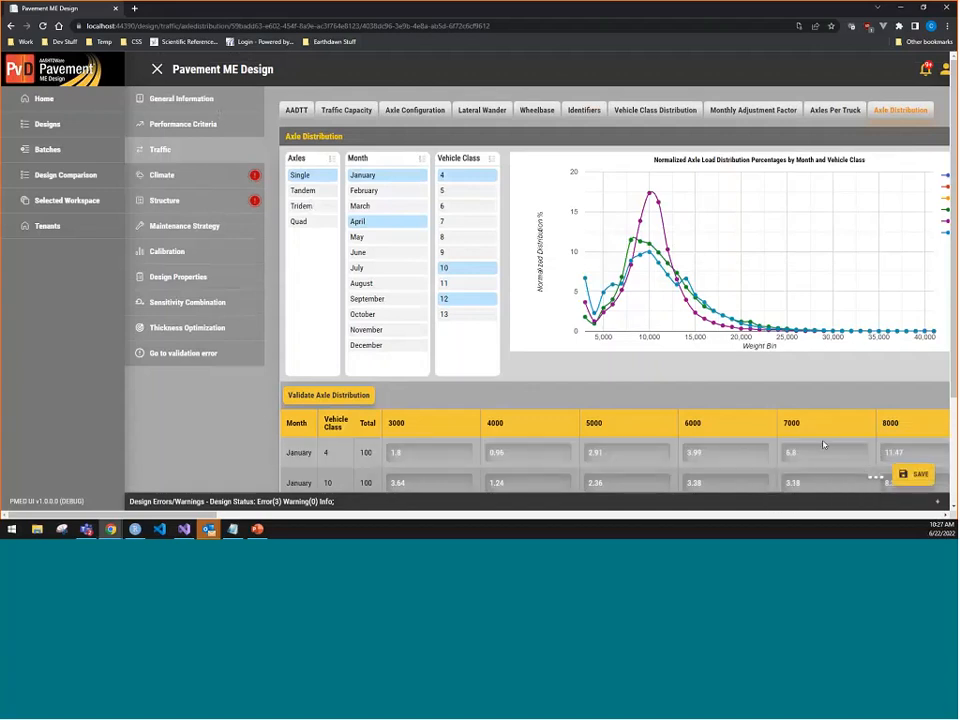
click(876, 477)
mouse_move(885, 470)
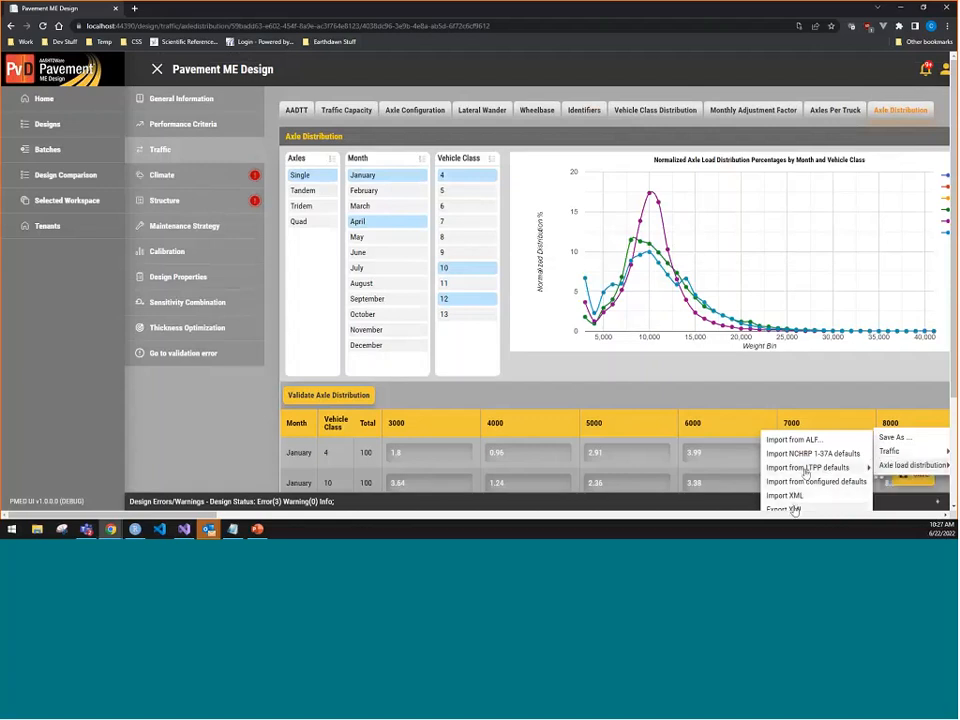
mouse_move(806, 471)
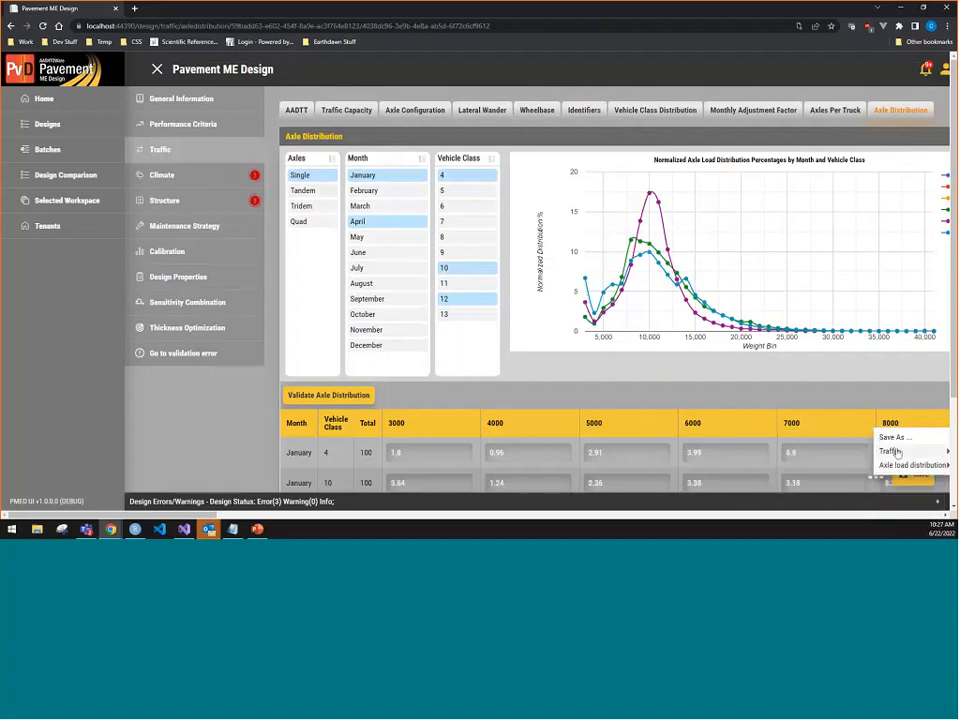
click(753, 400)
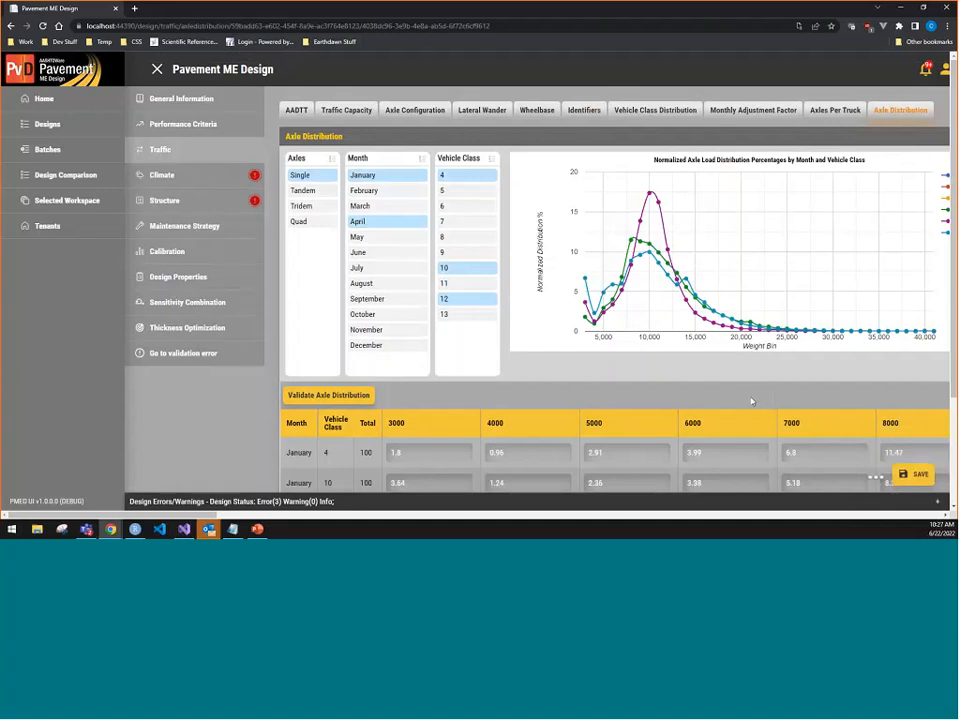
Step: Select the climate data point MERRA_ID_144148 just south of Champaign, Illinois, on the climate map
click(168, 175)
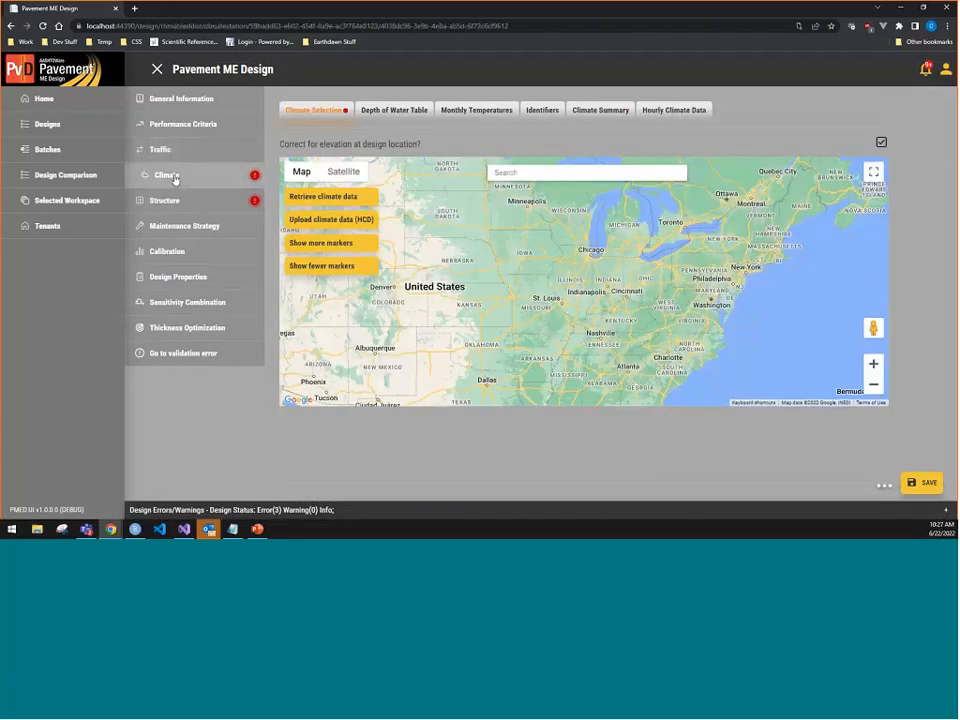
scroll(565, 250, up, 3)
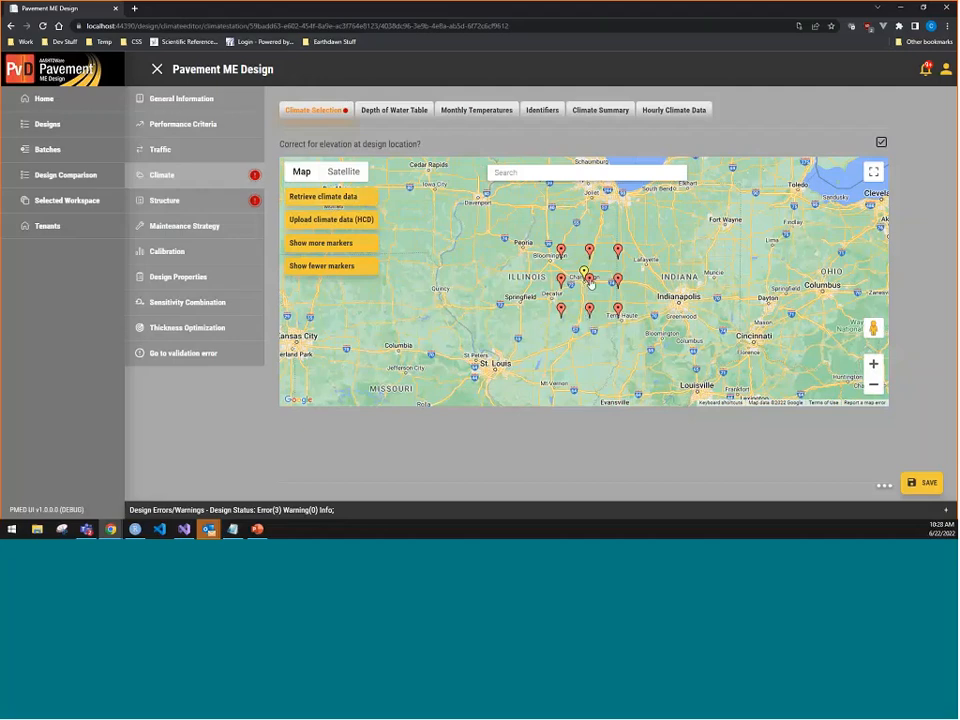
scroll(590, 285, up, 1)
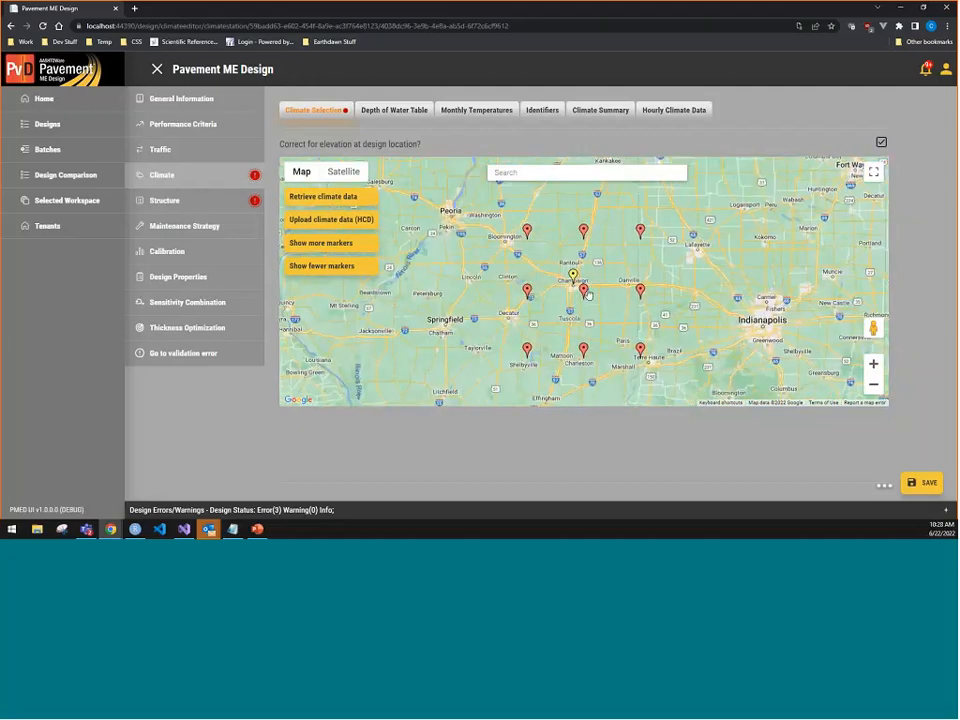
click(586, 292)
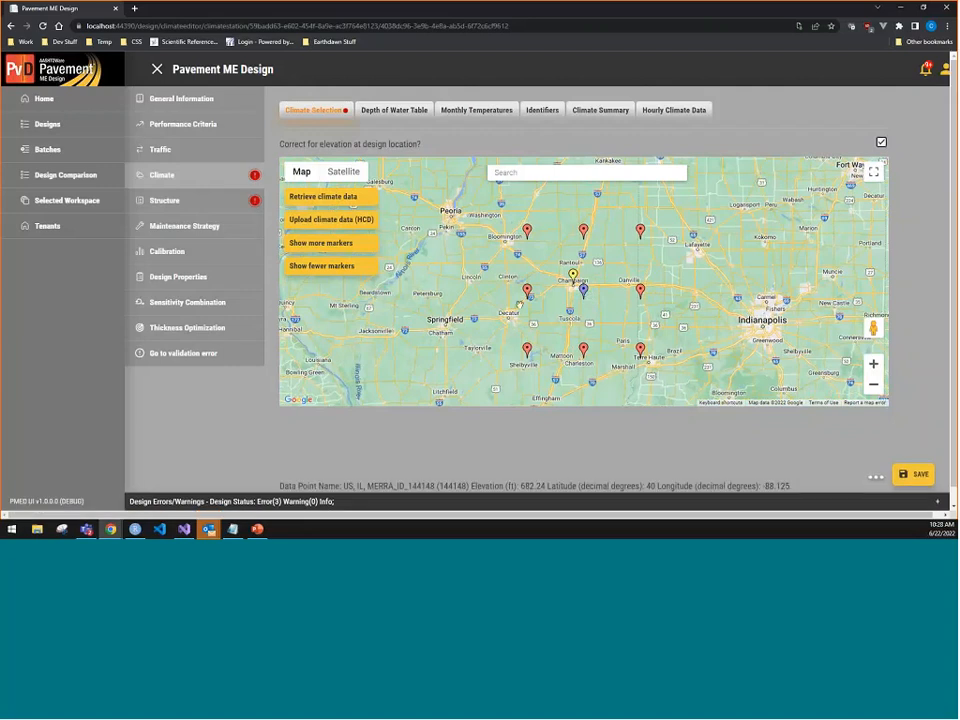
Step: Upload the hourly climate data file 144148.hcd from the Desktop folder for the selected data point
click(331, 222)
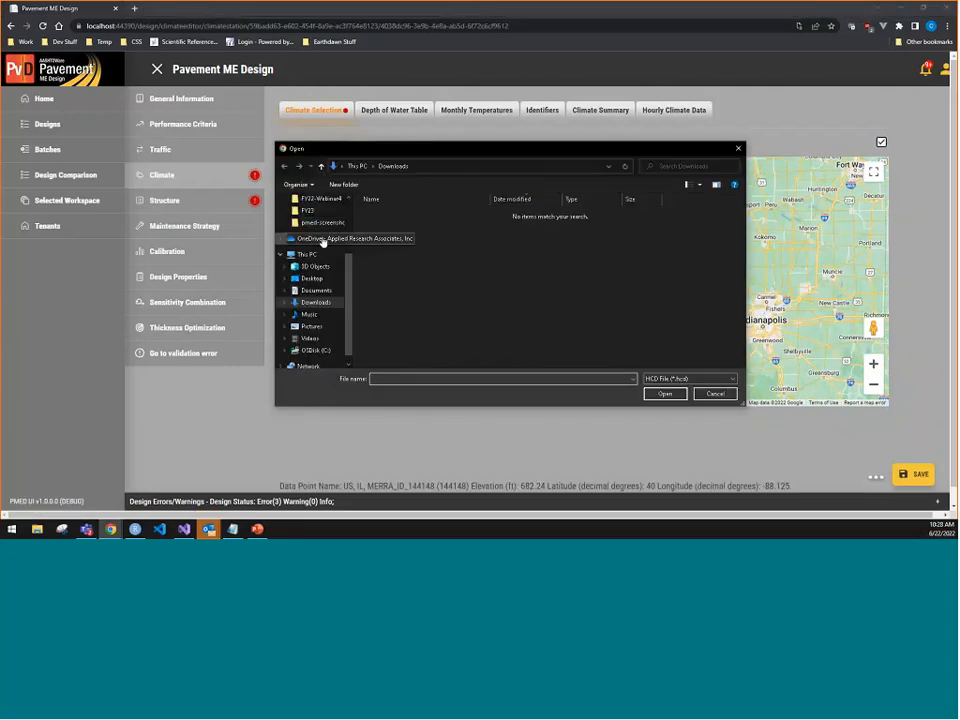
click(311, 278)
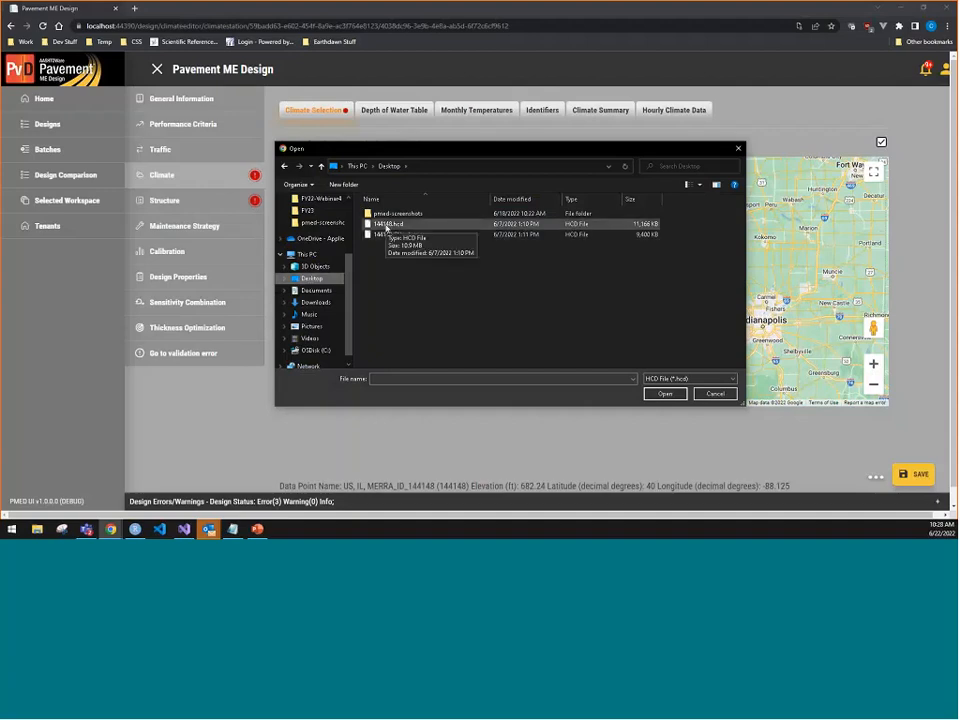
double_click(386, 224)
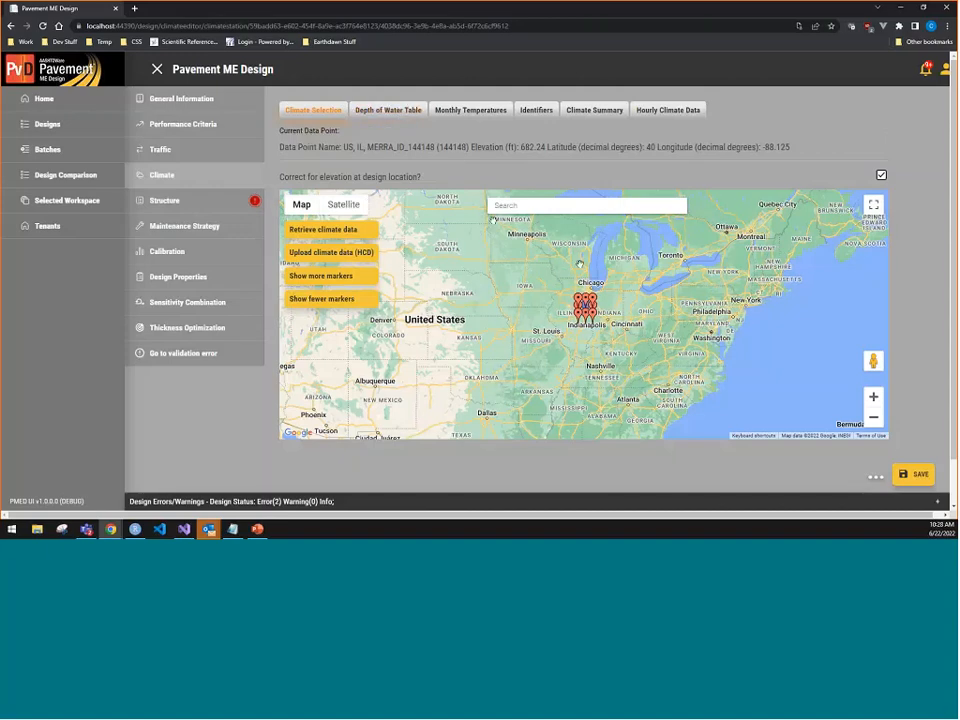
Step: Review the climate's depth of water table, monthly temperatures and climate summary
click(382, 112)
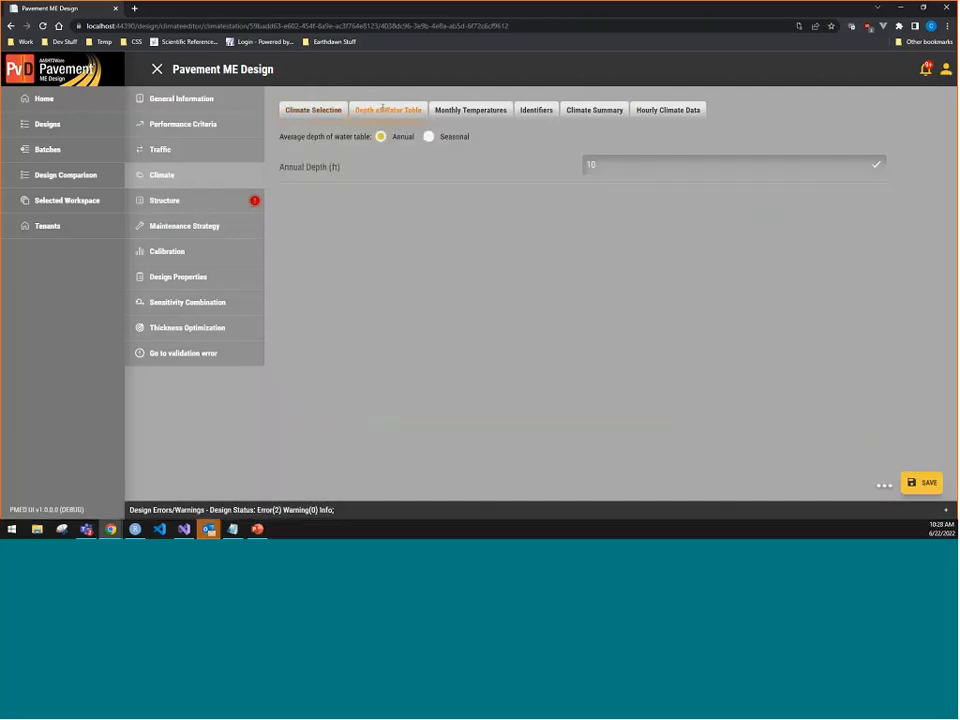
click(456, 113)
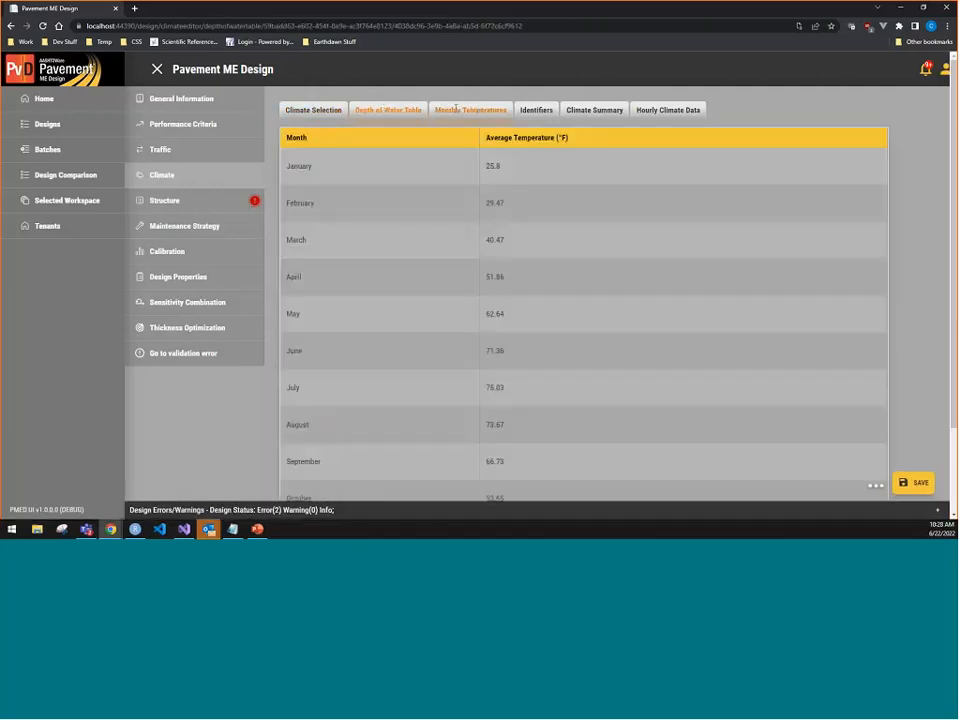
click(594, 111)
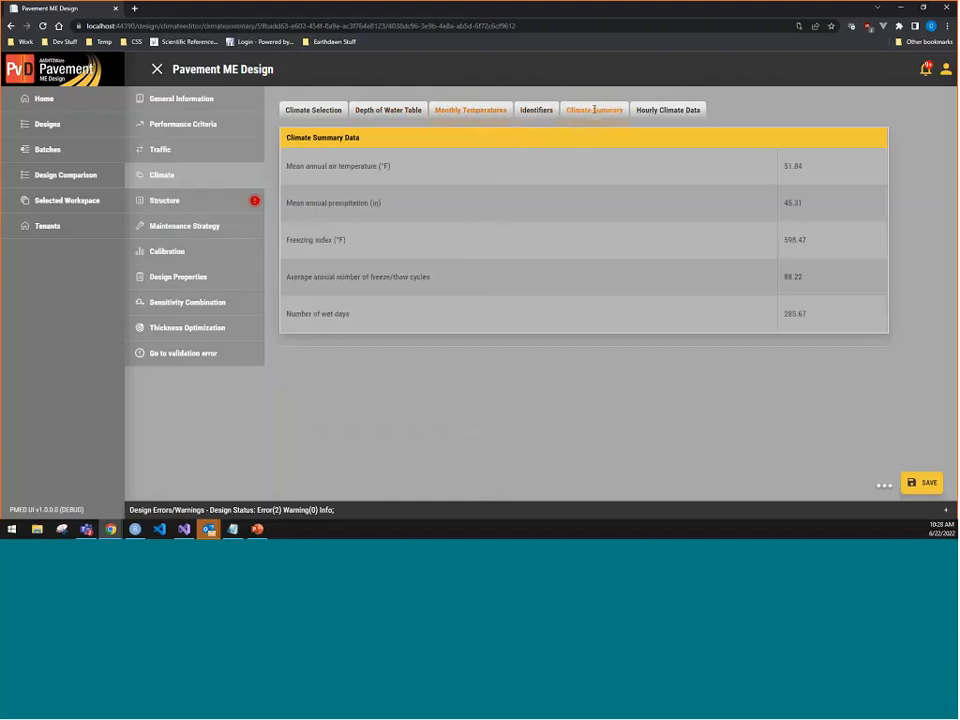
Step: Show the hourly climate data for 1/3/1985 and read through its hourly records
click(650, 114)
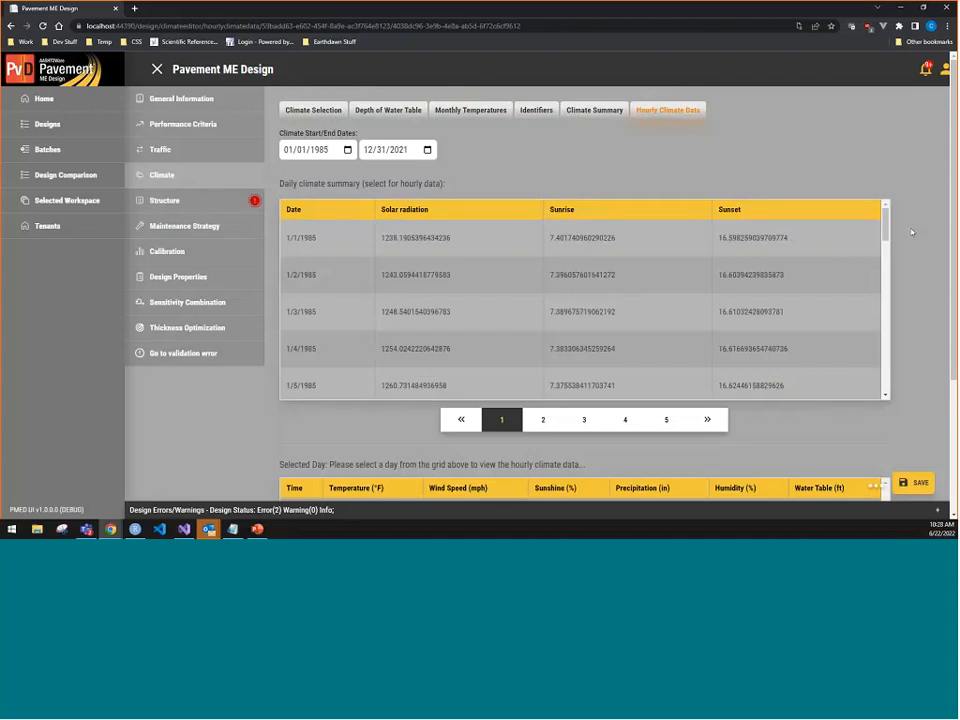
scroll(845, 246, down, 3)
scroll(477, 187, up, 1)
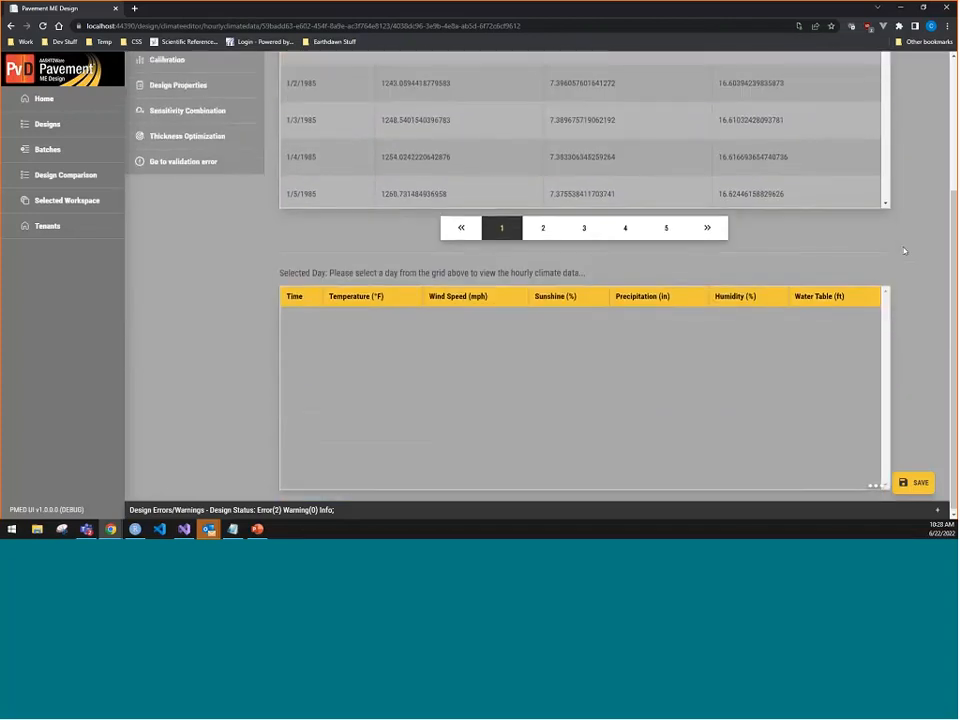
click(364, 216)
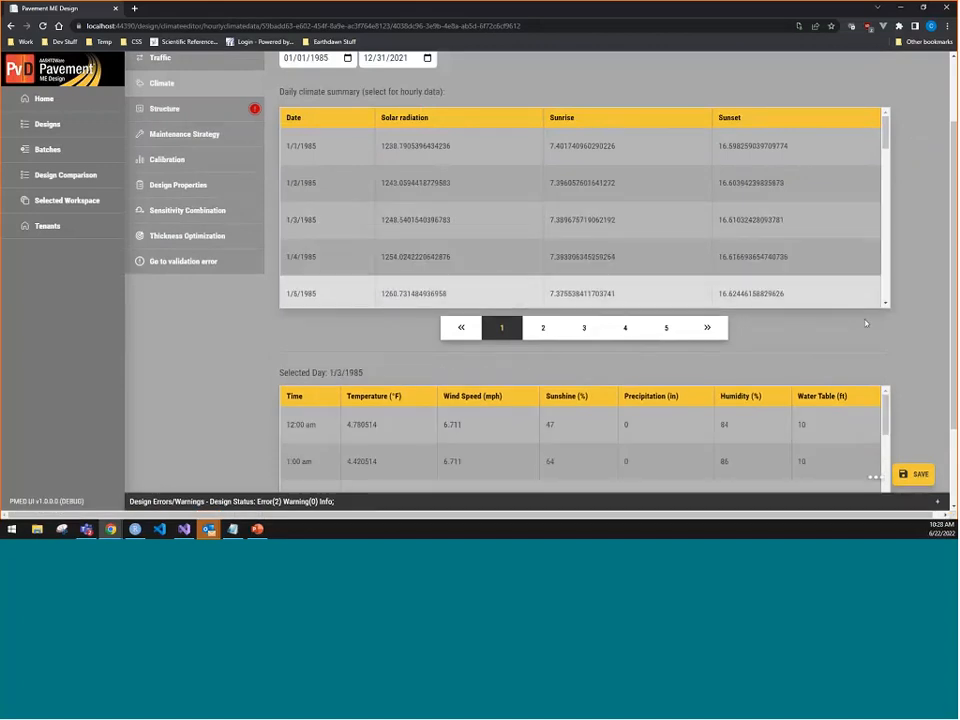
scroll(922, 341, down, 1)
scroll(922, 341, down, 1)
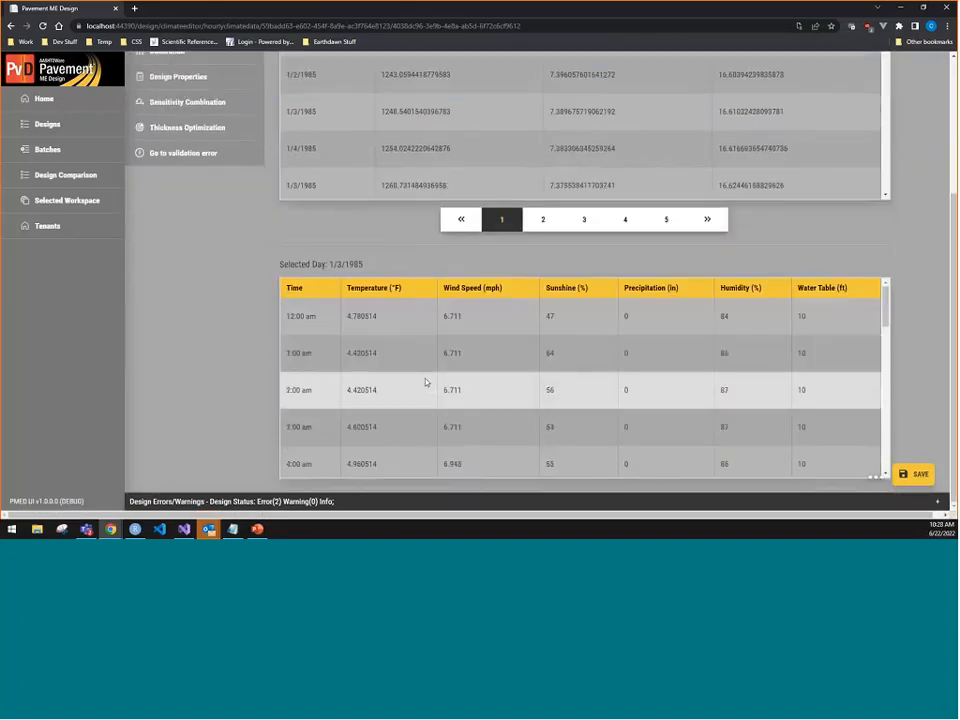
scroll(520, 355, down, 5)
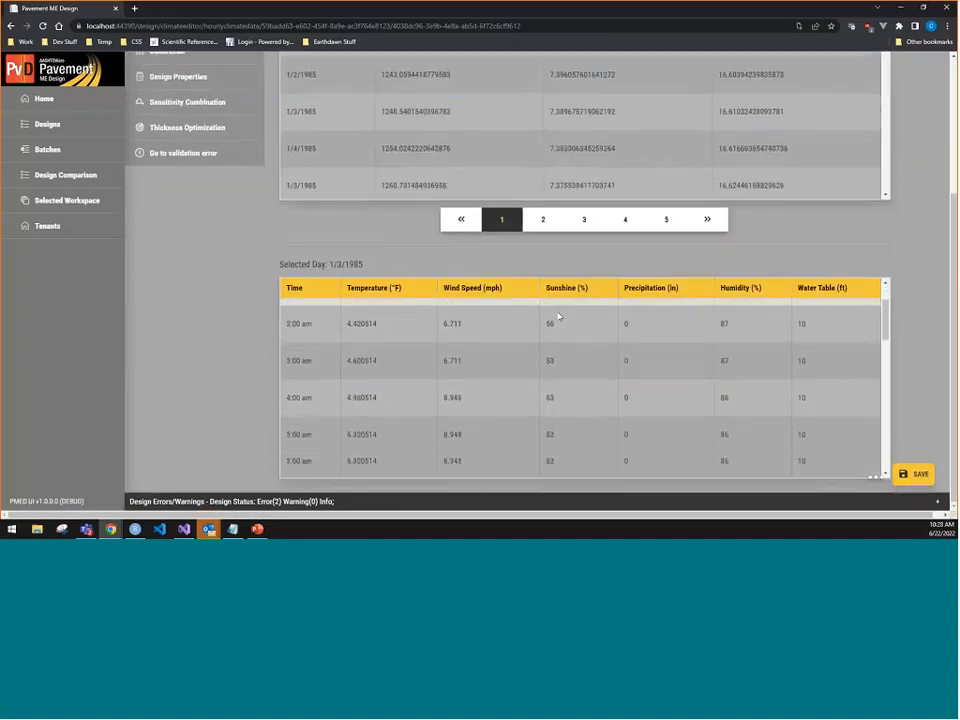
Step: Look over the hourly records for 1/3/1985 and the daily climate summary of the hourly climate data
scroll(557, 347, up, 5)
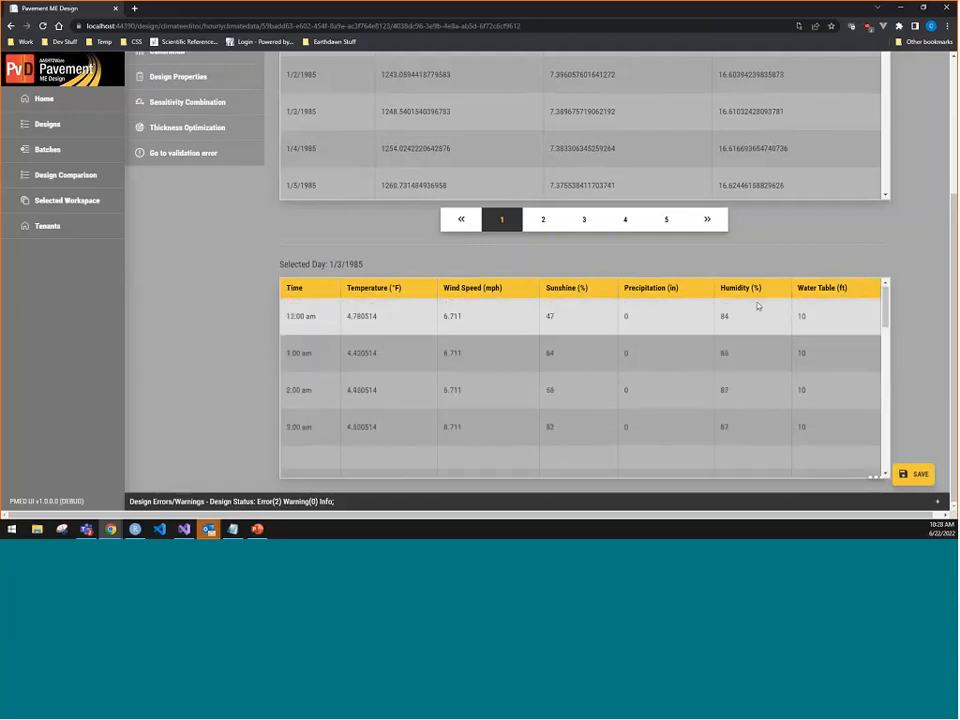
scroll(920, 313, up, 1)
scroll(923, 311, up, 2)
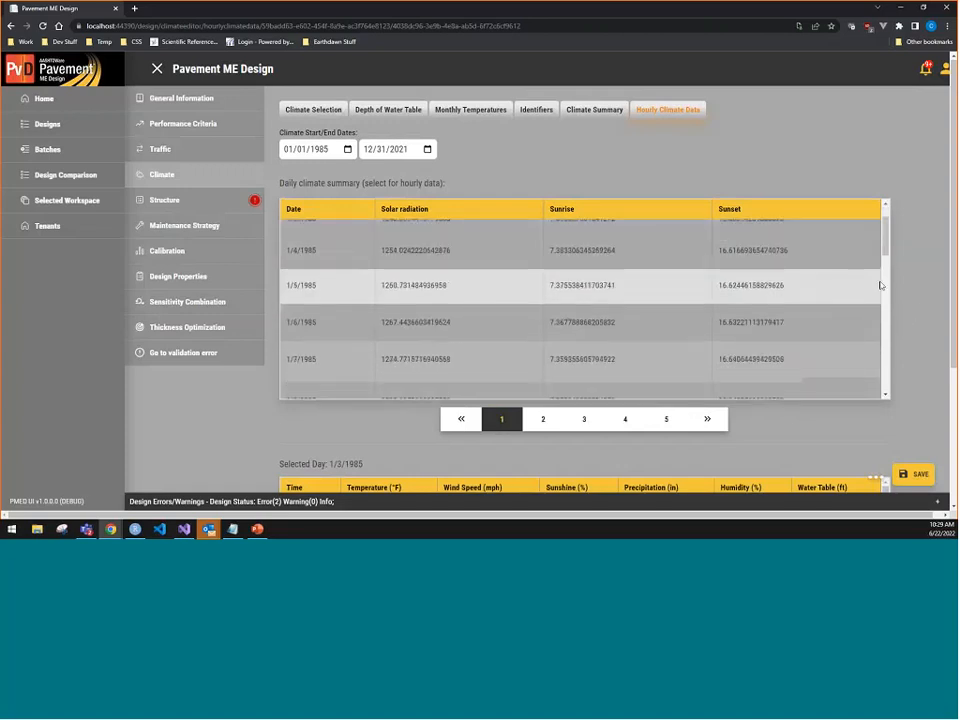
scroll(904, 302, down, 3)
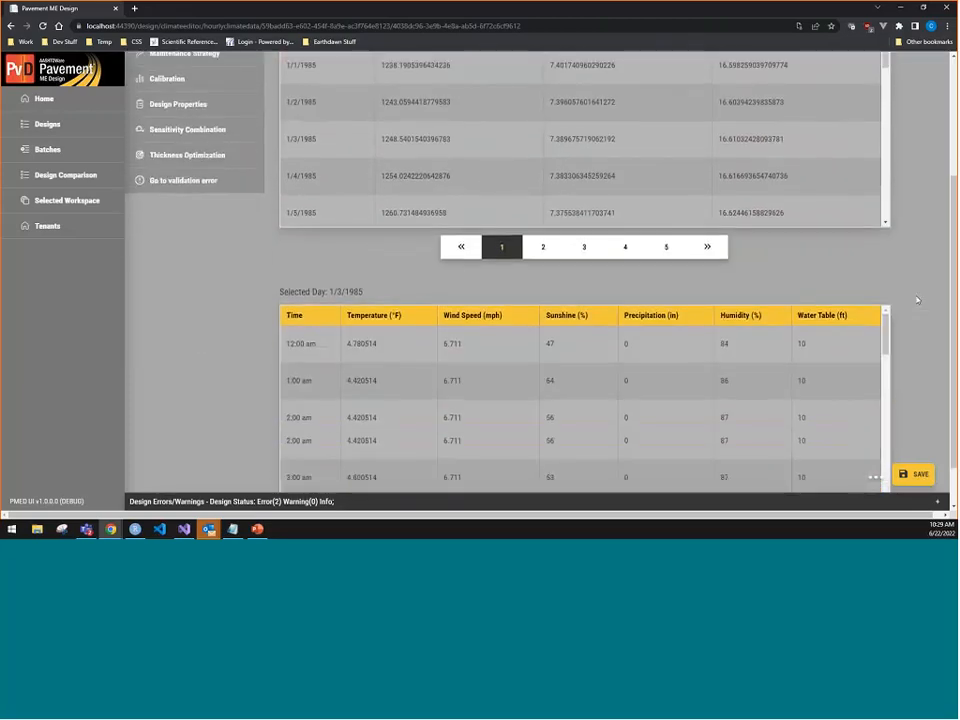
scroll(903, 302, up, 3)
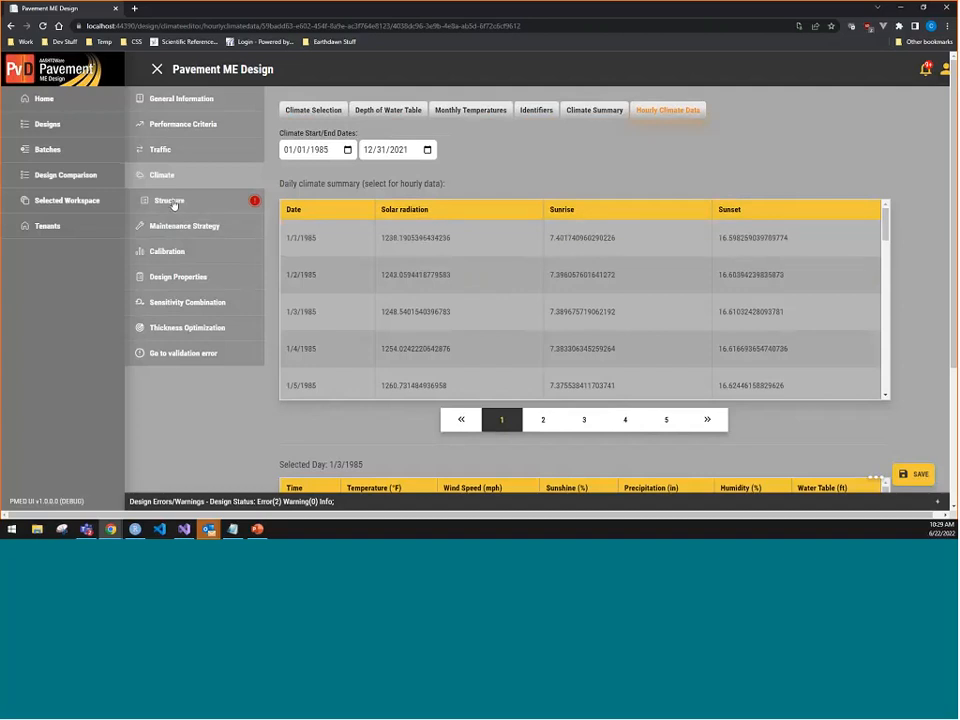
Step: Edit the pavement structure and add a non-stabilized Crushed gravel layer beneath the default asphalt concrete
click(173, 202)
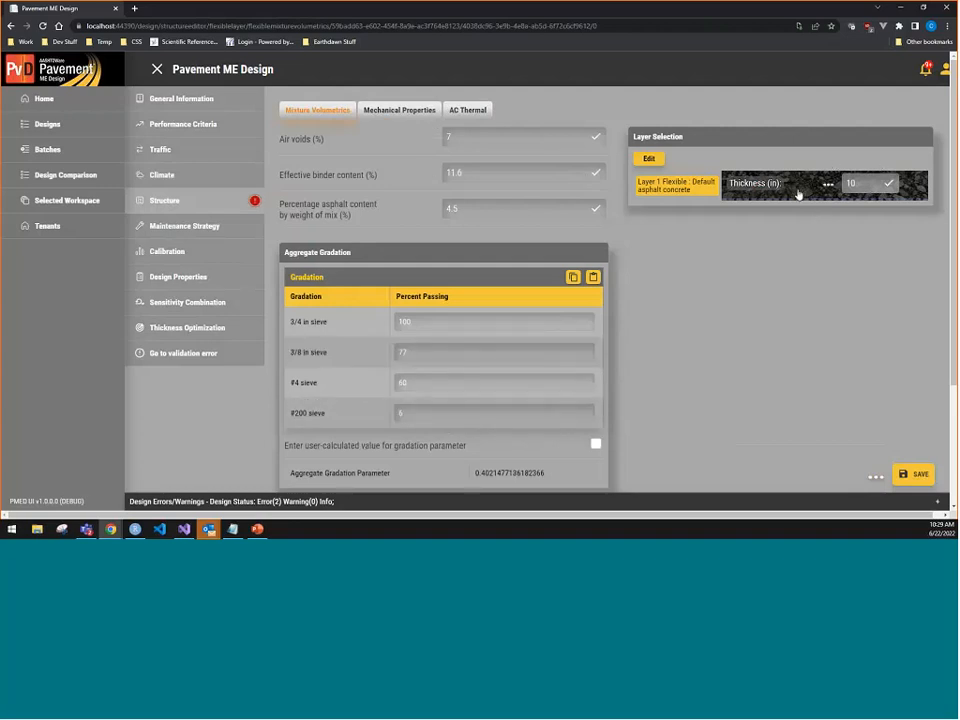
click(648, 161)
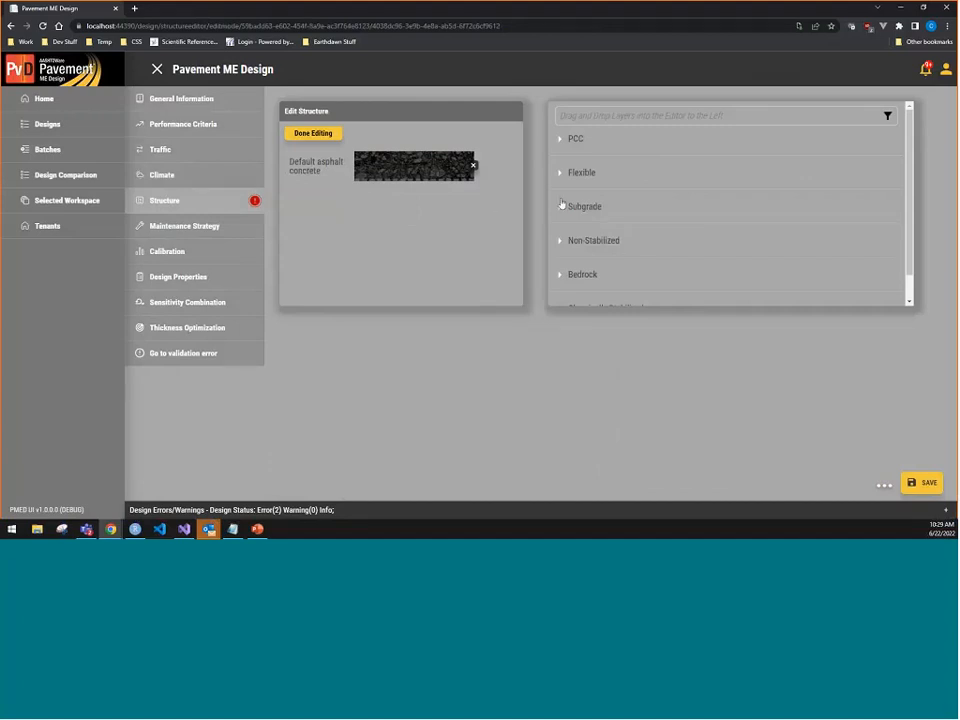
click(559, 246)
scroll(611, 236, down, 5)
scroll(616, 236, down, 2)
drag(605, 262, 472, 200)
Step: Filter the layer library for "a-7", add the A-7-6 subgrade below the crushed gravel and finish editing the structure
scroll(613, 231, up, 8)
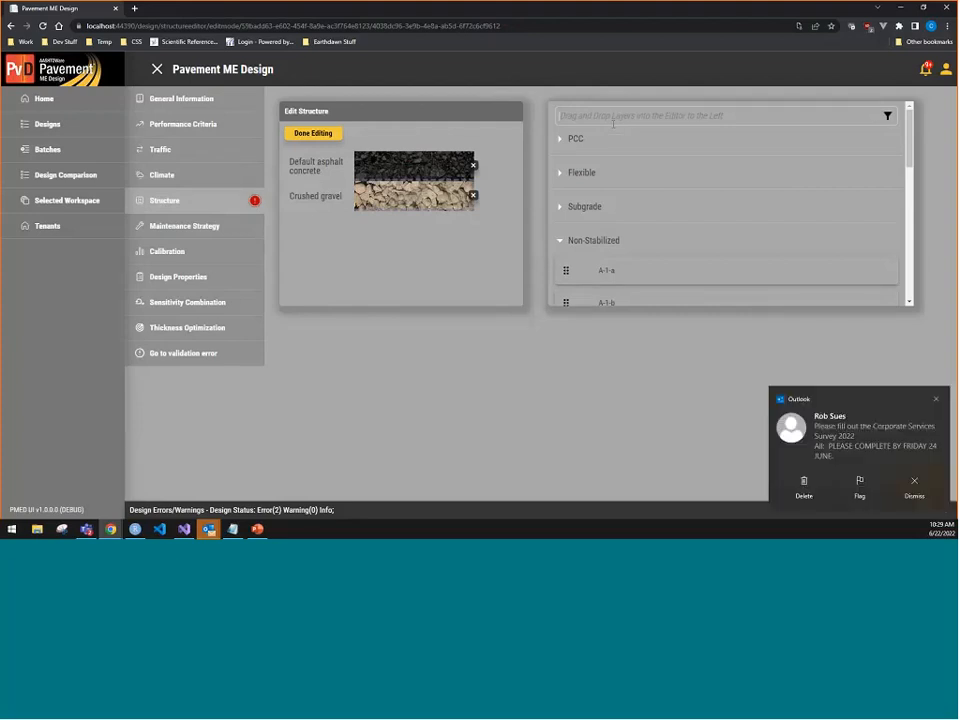
click(936, 399)
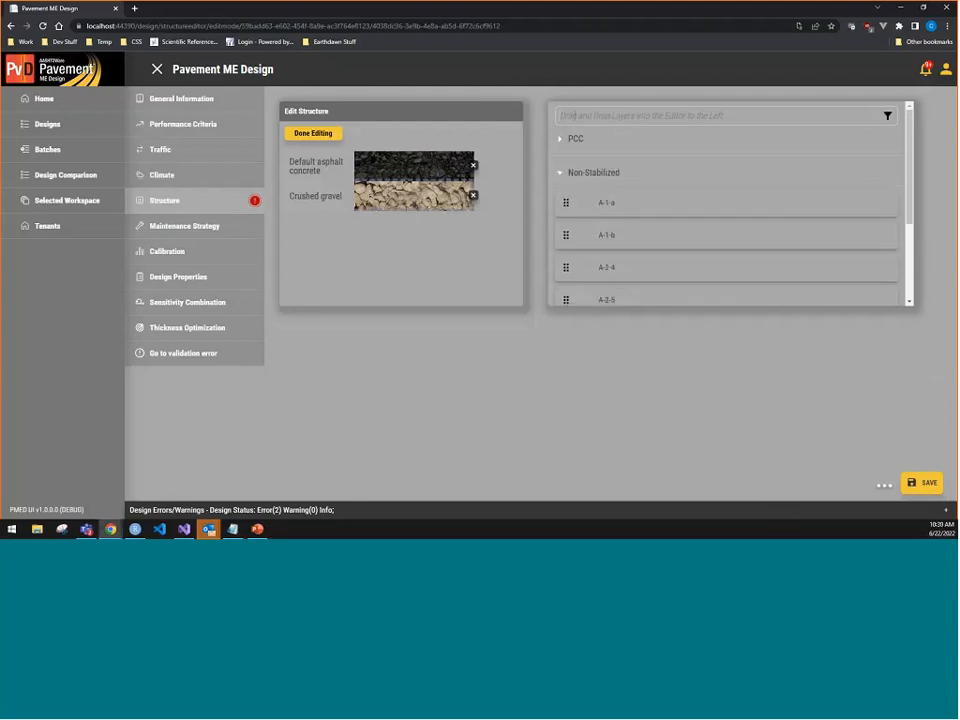
text(sub)
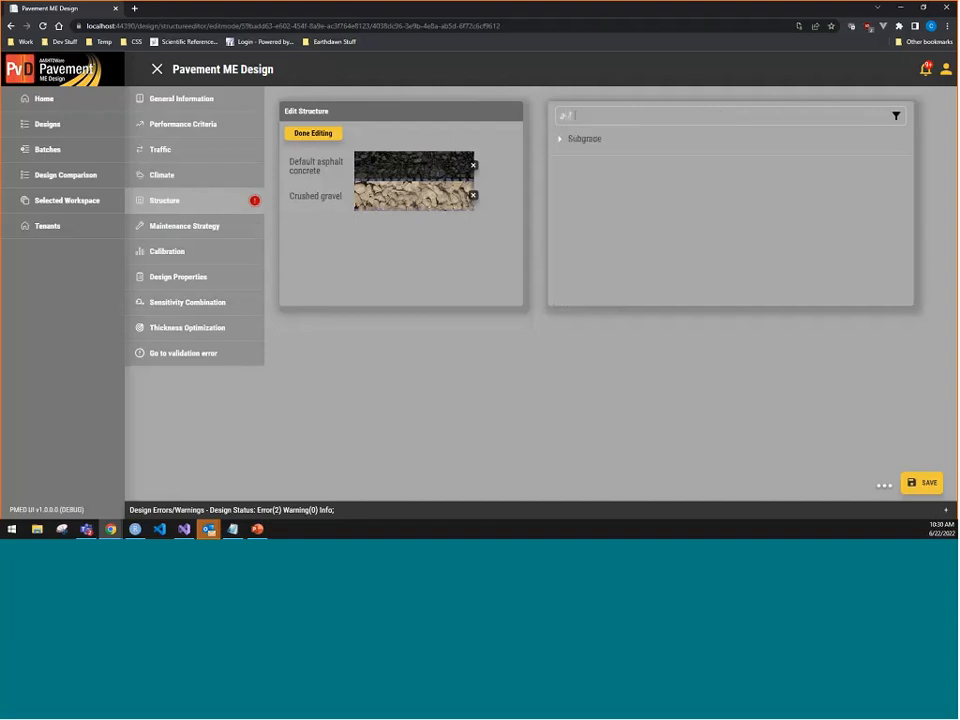
text(7)
click(560, 138)
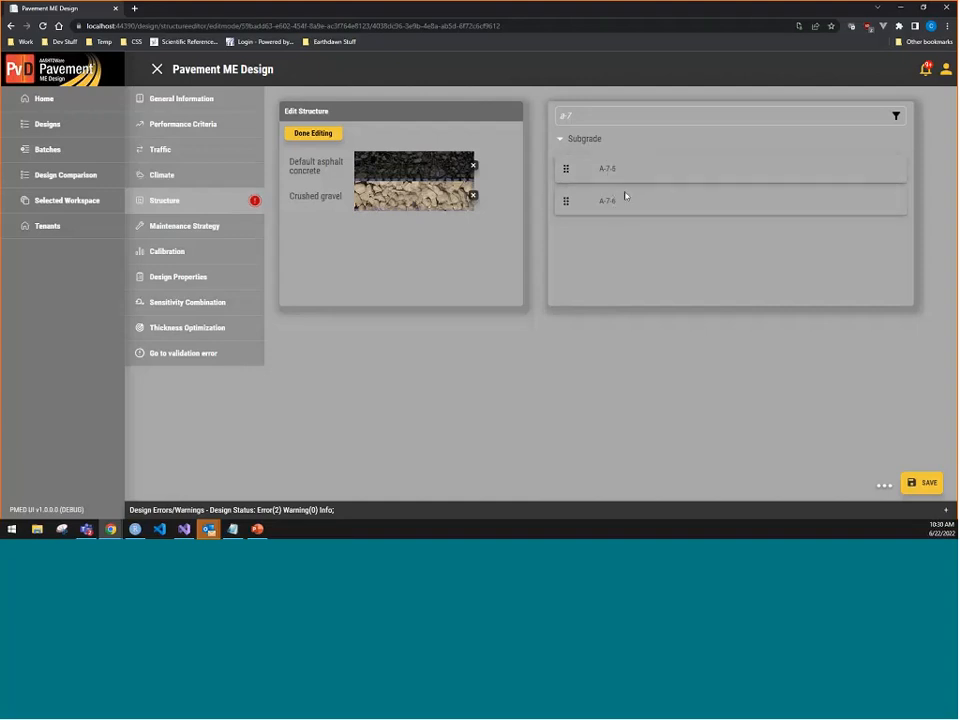
drag(607, 202, 378, 238)
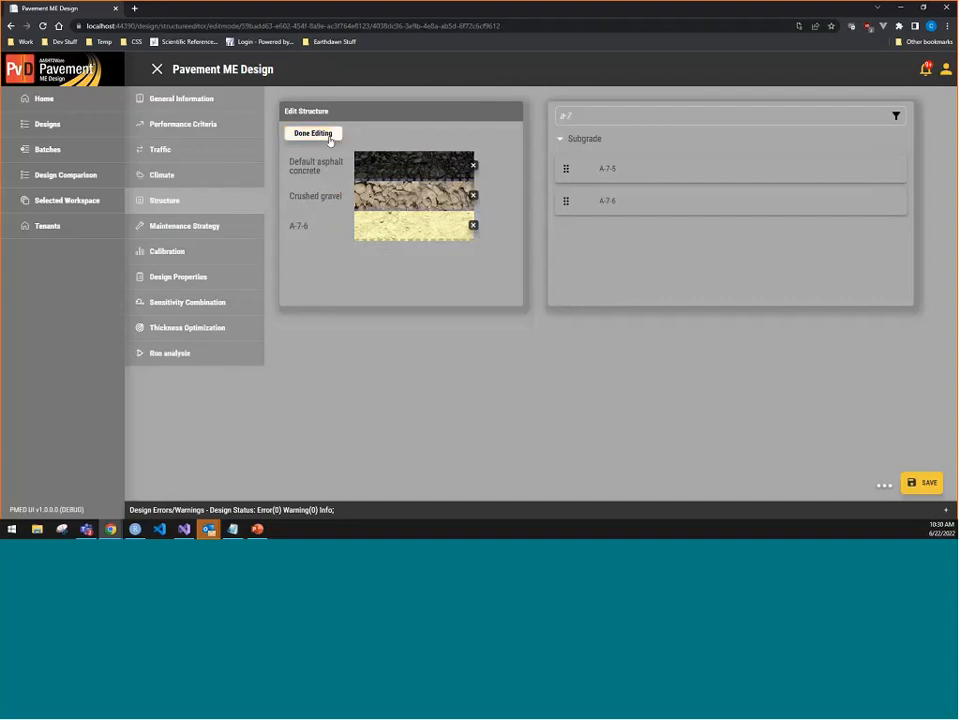
click(313, 133)
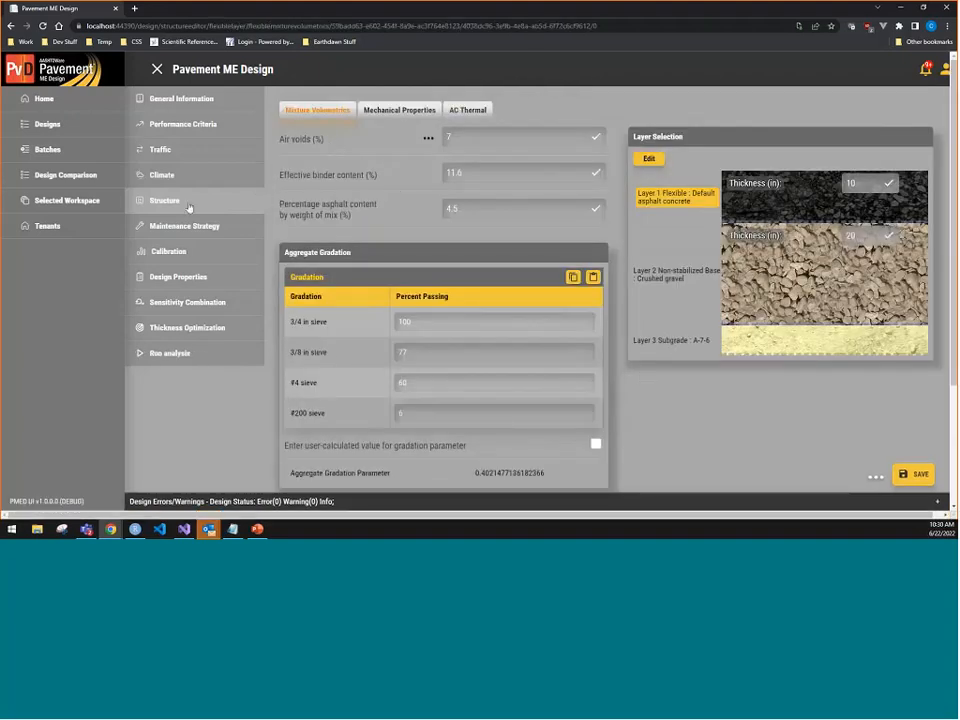
Step: Try a design life of -1 years in the design's general information
click(182, 107)
drag(605, 231, 559, 231)
text(-1)
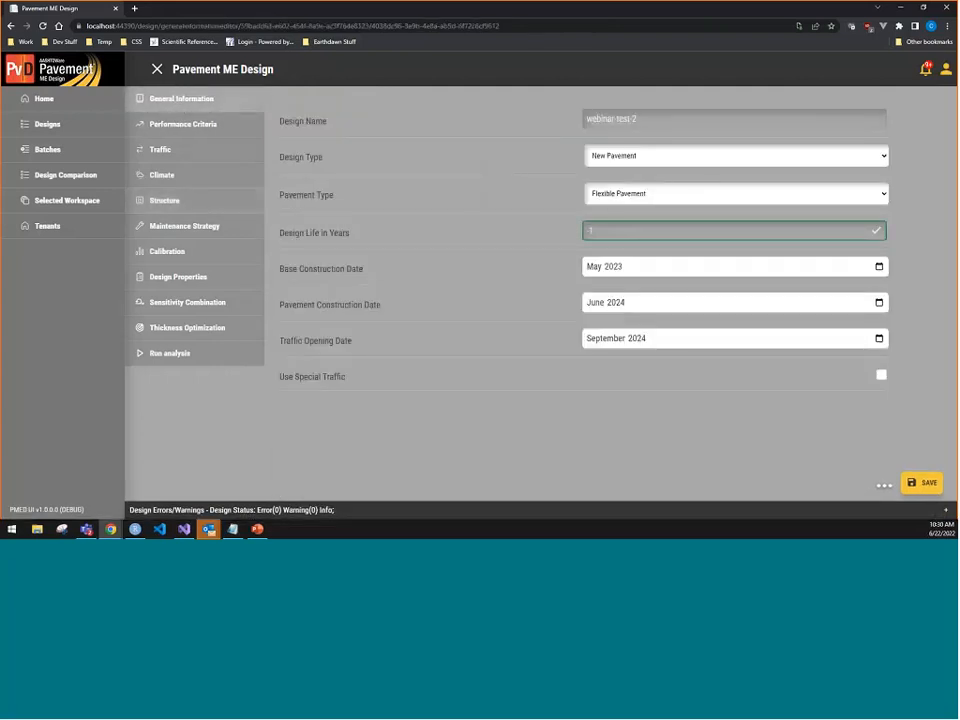
click(281, 434)
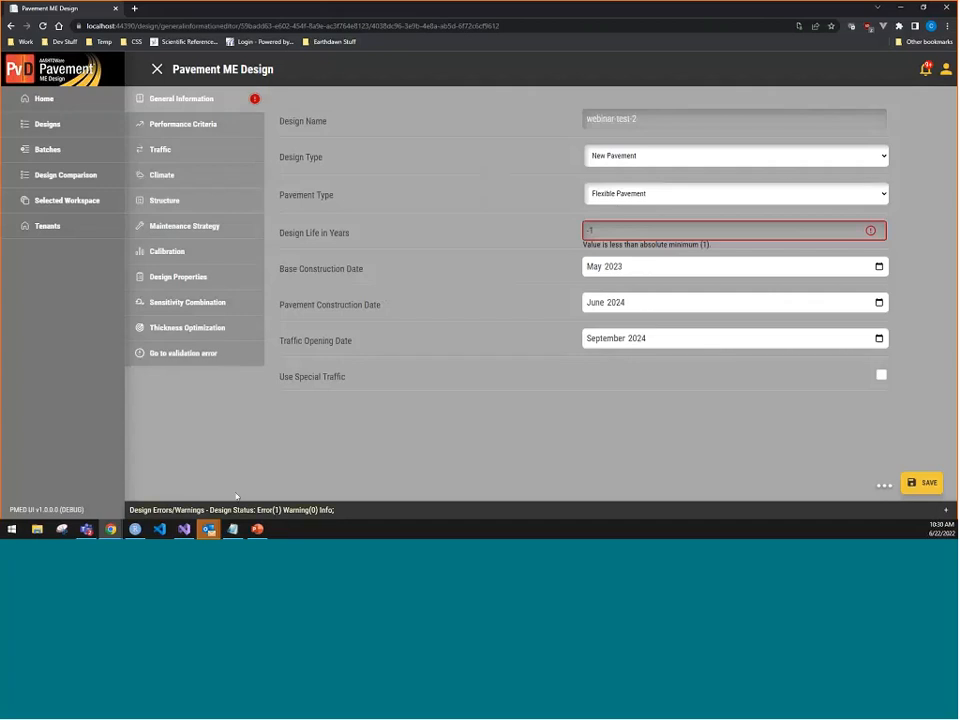
Step: From the structure page, show the design errors and warnings and navigate to the design life error
click(163, 204)
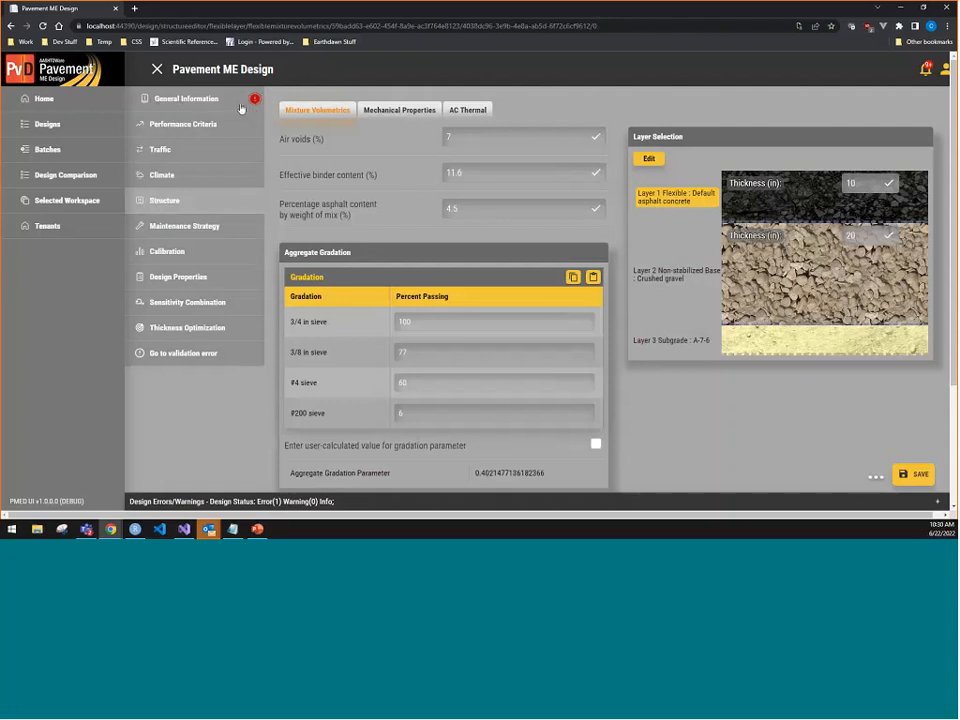
click(260, 505)
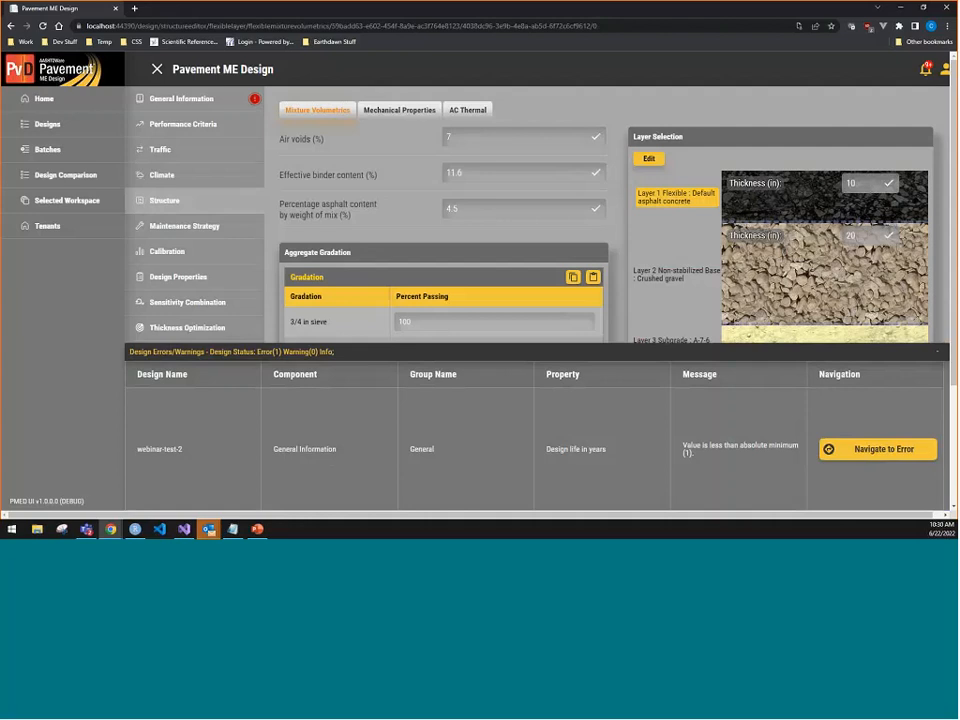
click(592, 457)
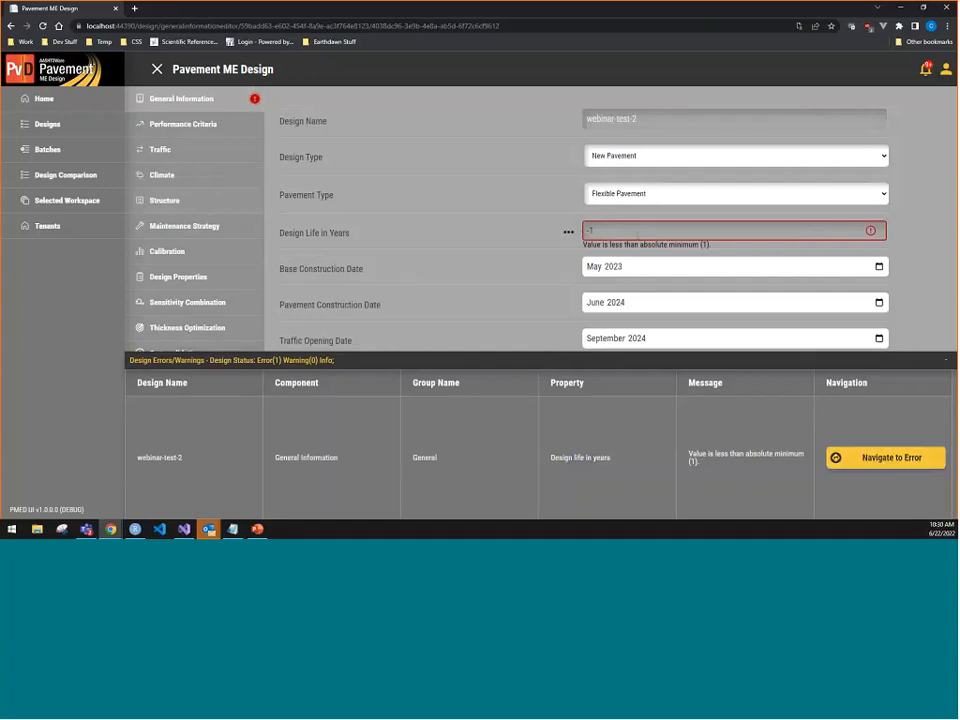
Step: Set the design life to 2 years and collapse the design errors and warnings list
triple_click(616, 232)
text(20)
click(931, 253)
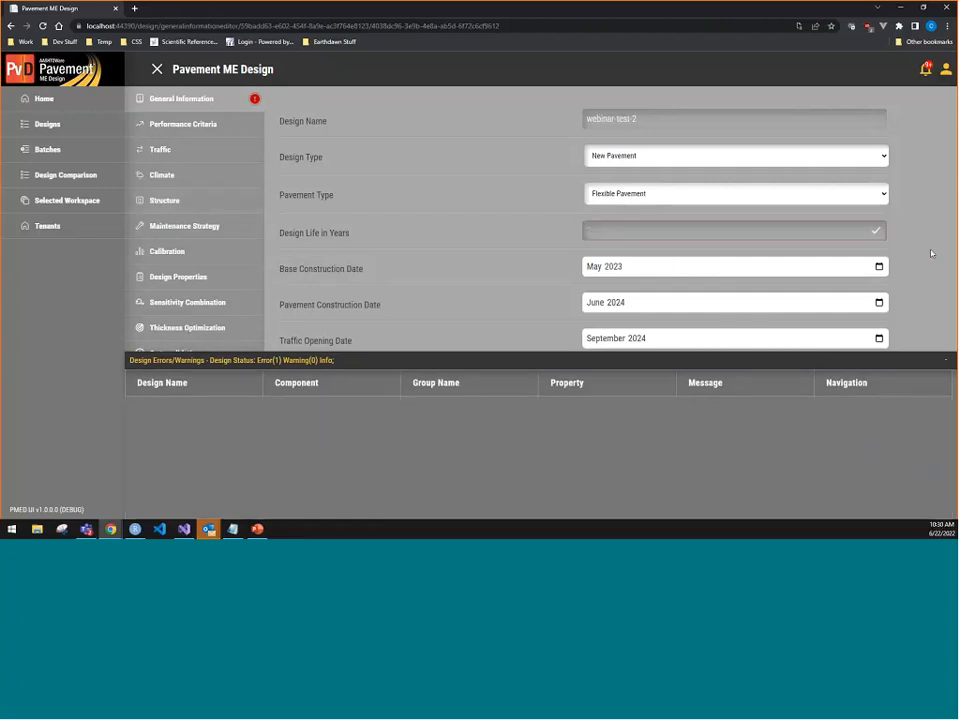
click(547, 360)
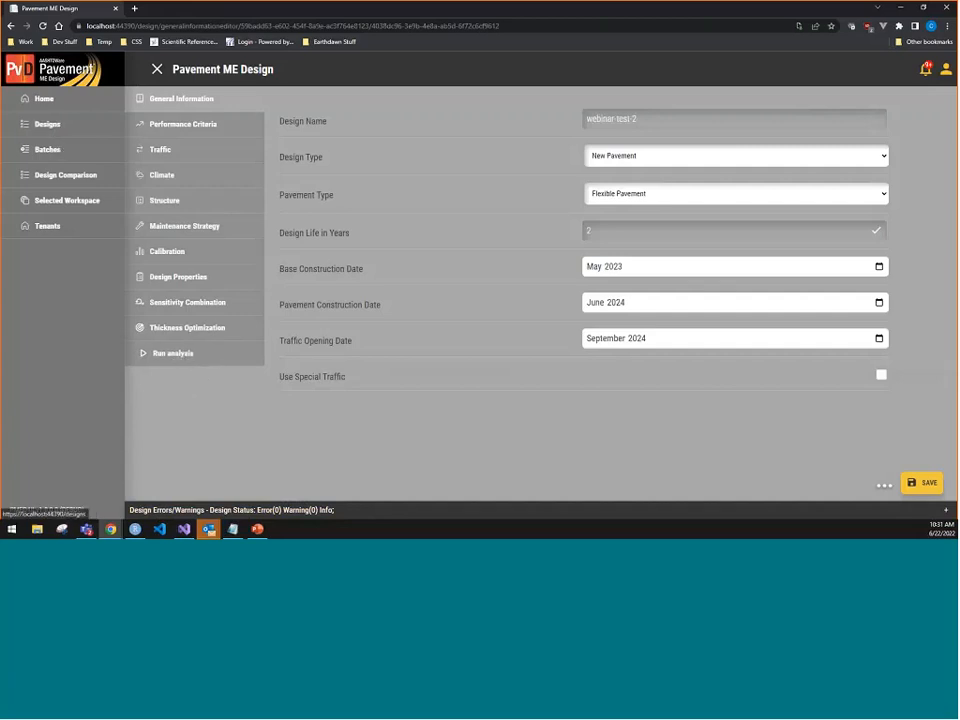
Step: Return to the list of designs and look at the webinar-test-2 entry in the design workspace
click(59, 126)
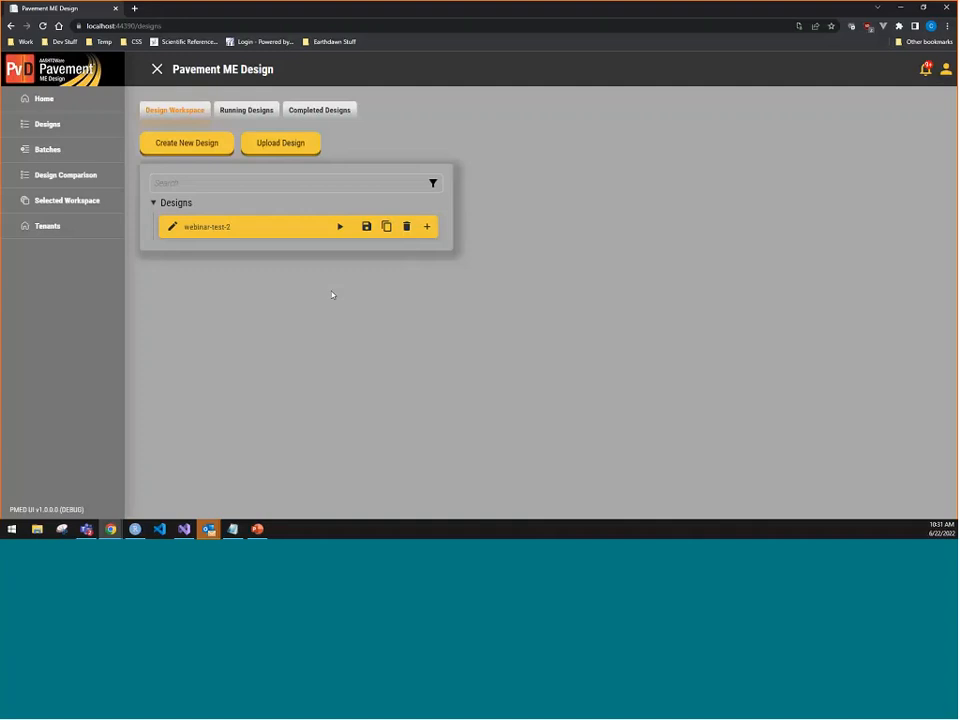
click(244, 234)
click(248, 233)
Step: Switch to the PowerPoint webinar presentation and present the "Saving a Design" slide as a slide show
mouse_move(259, 532)
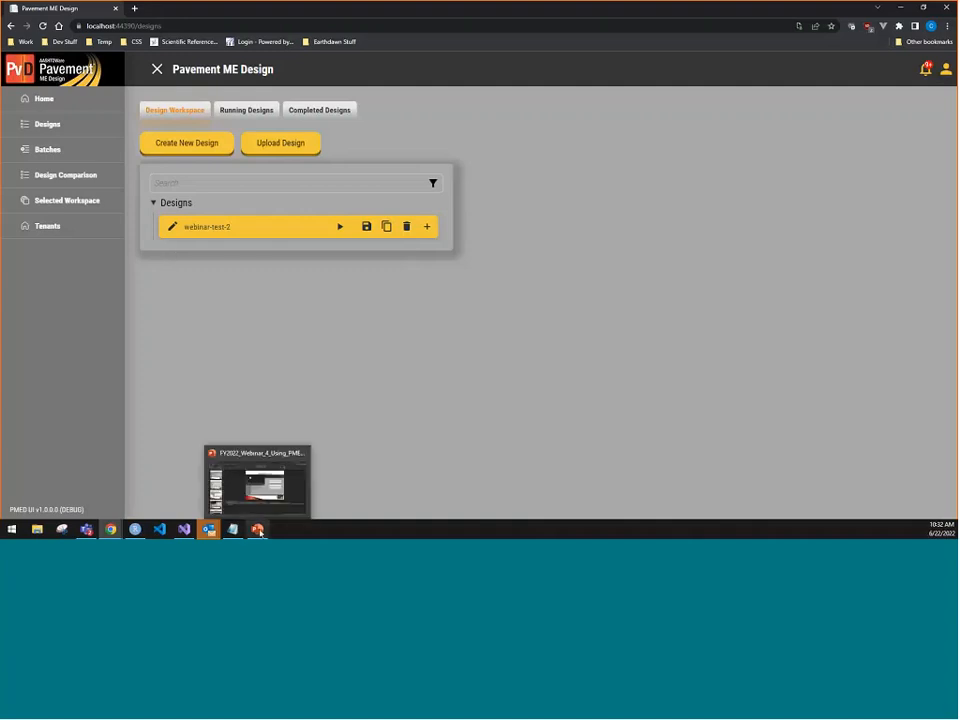
click(259, 531)
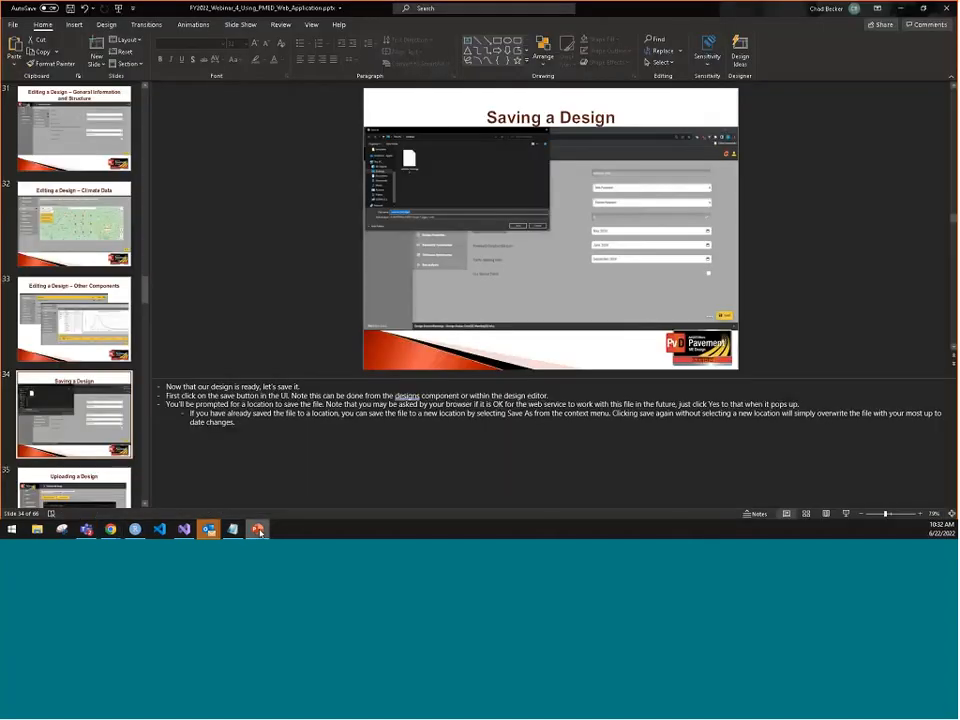
click(847, 515)
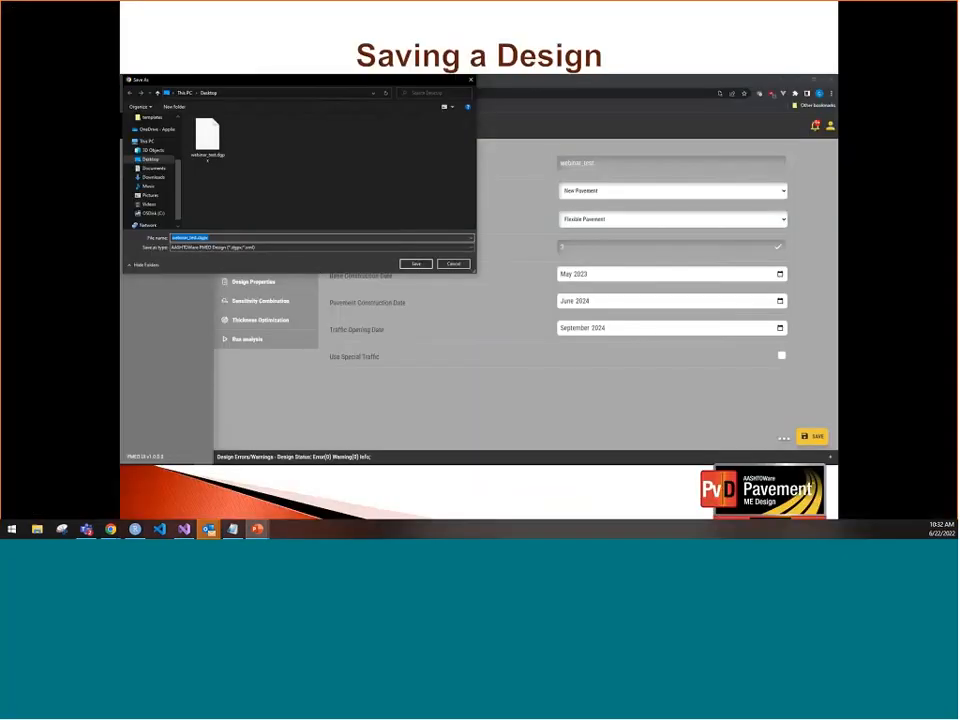
click(355, 338)
key(Left)
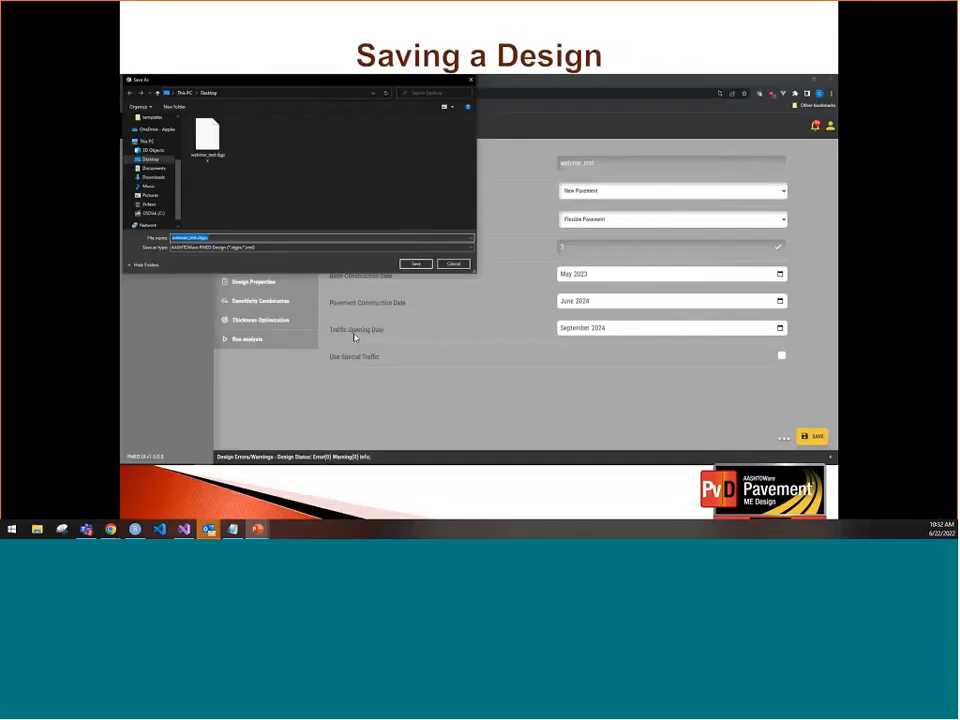
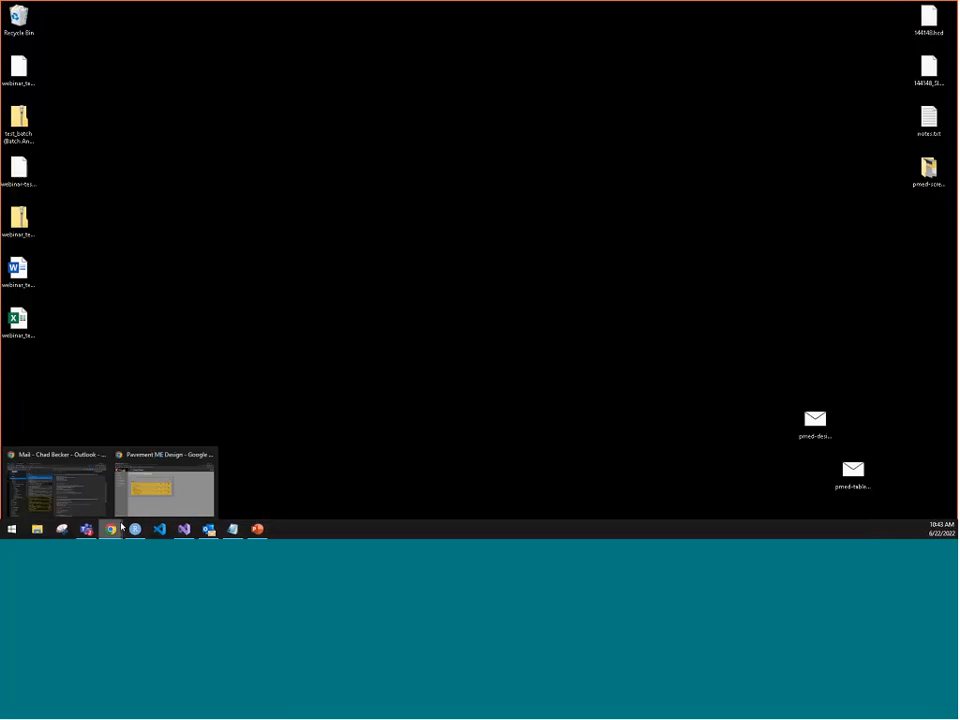
Step: Switch back to Pavement ME Design in Chrome and check which designs are in the design workspace
click(148, 489)
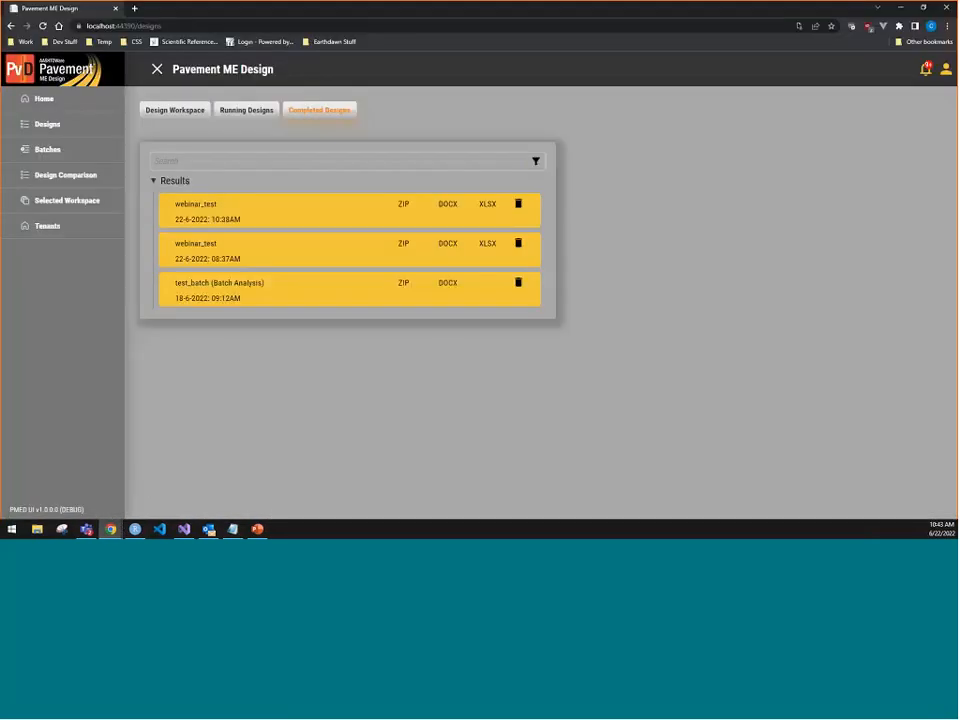
click(54, 150)
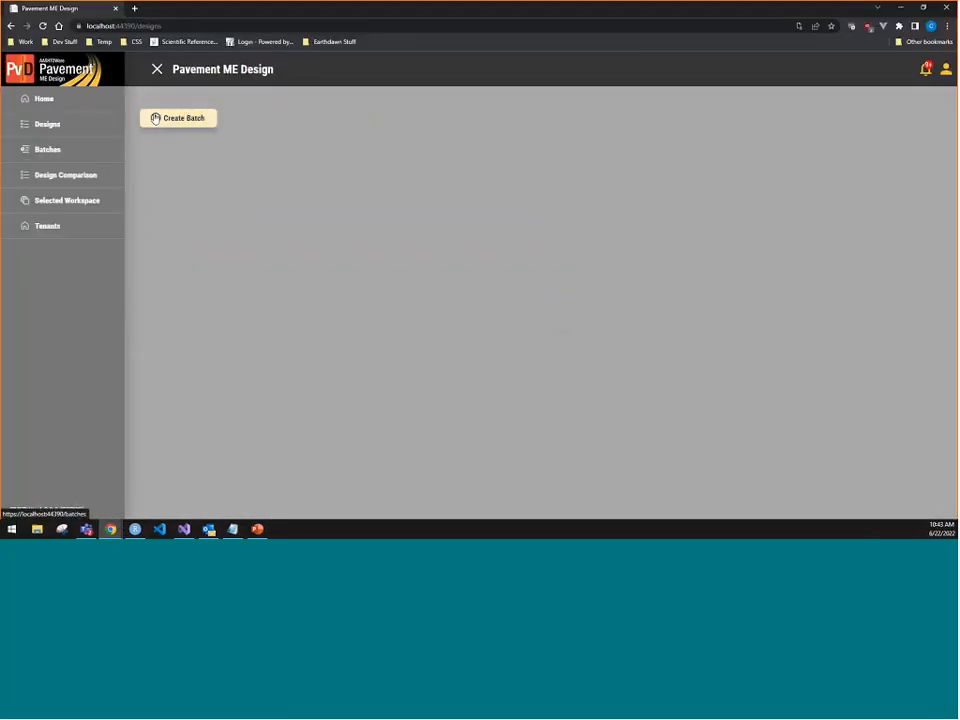
click(62, 130)
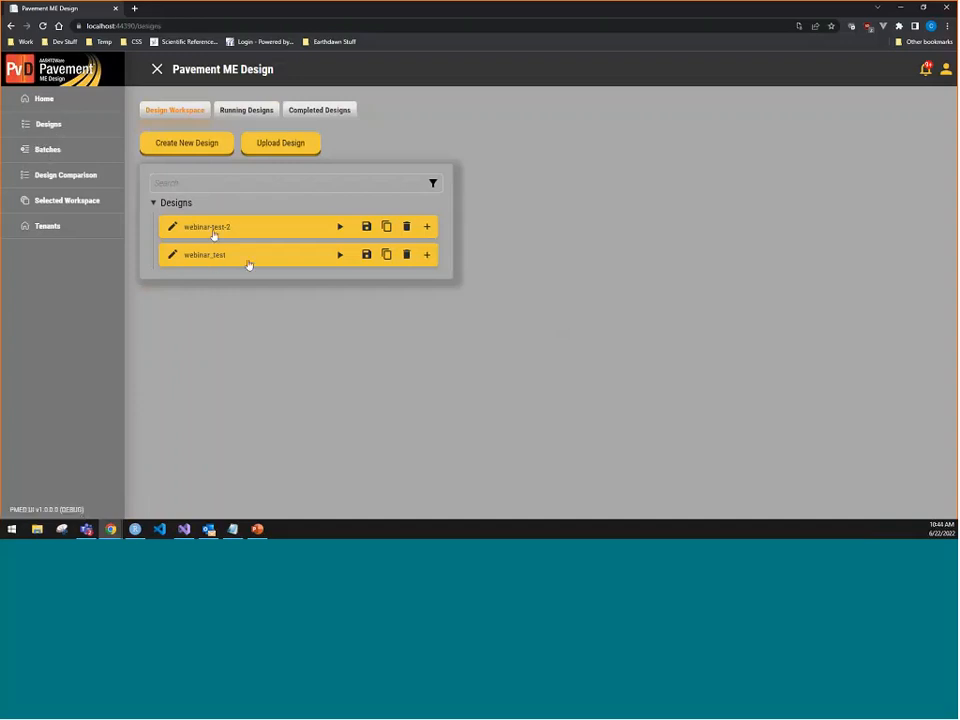
Step: Create a new batch named "batch-test-1" with the description "webinar-batch"
click(50, 151)
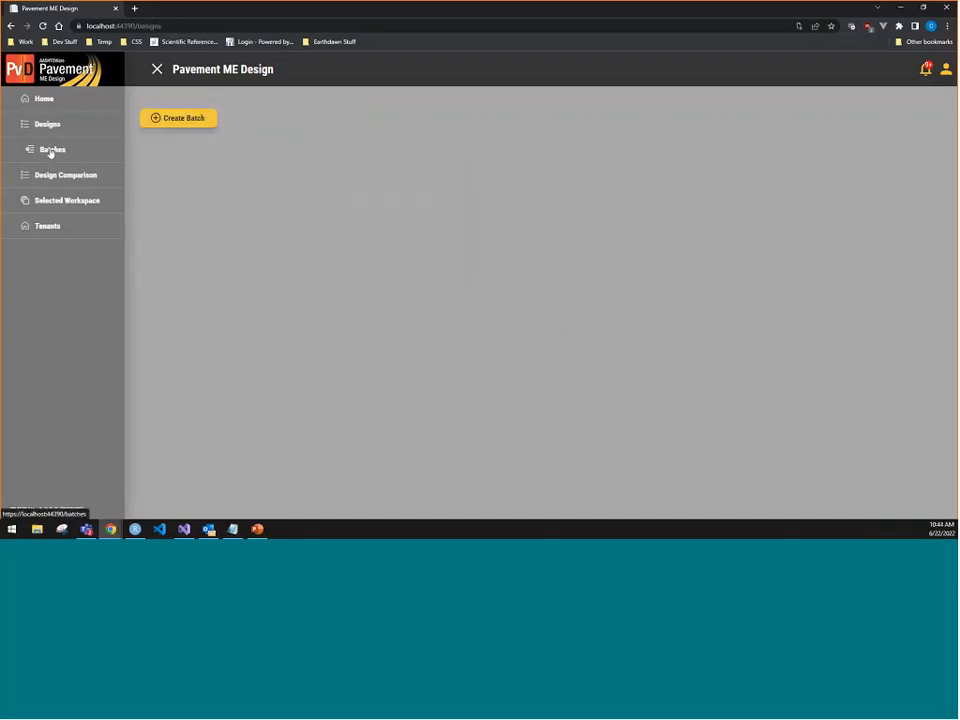
click(167, 122)
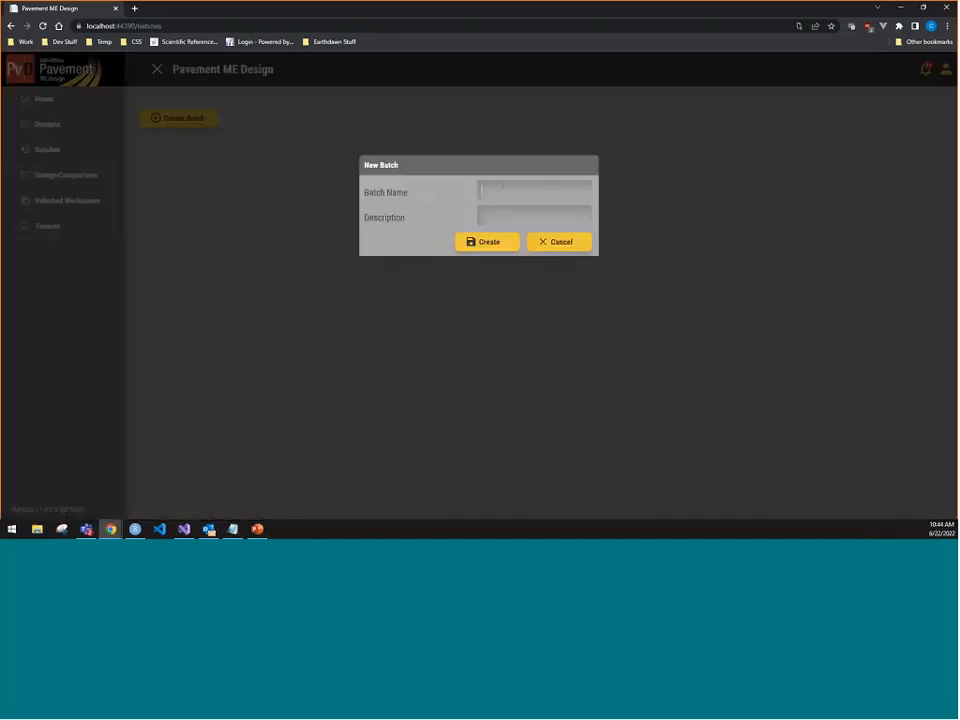
click(503, 187)
text(batch-)
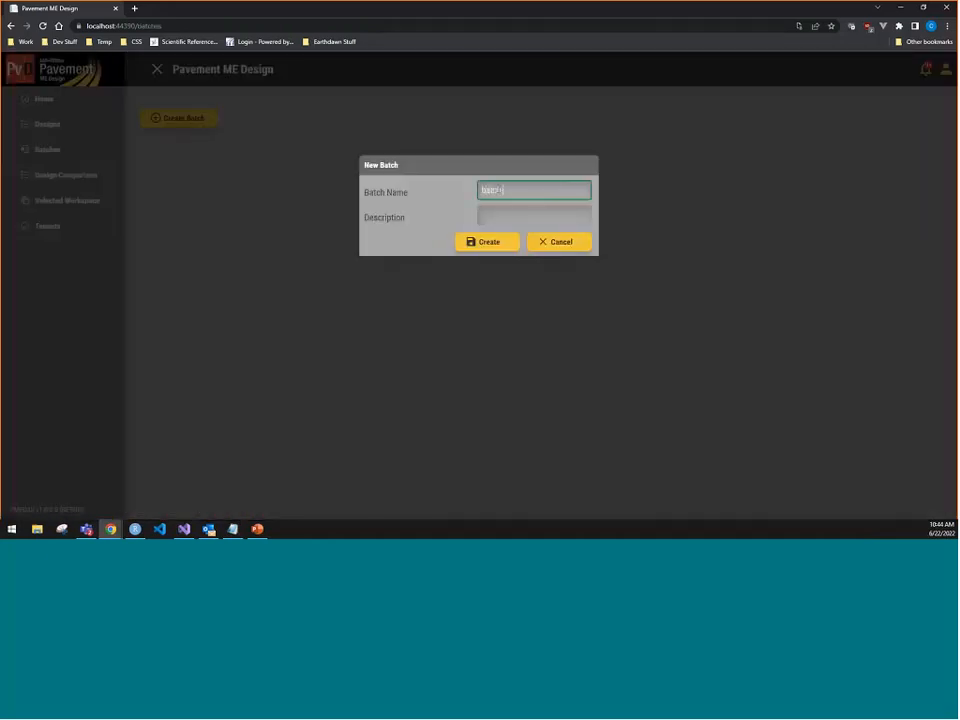
text( test)
click(506, 212)
text(web)
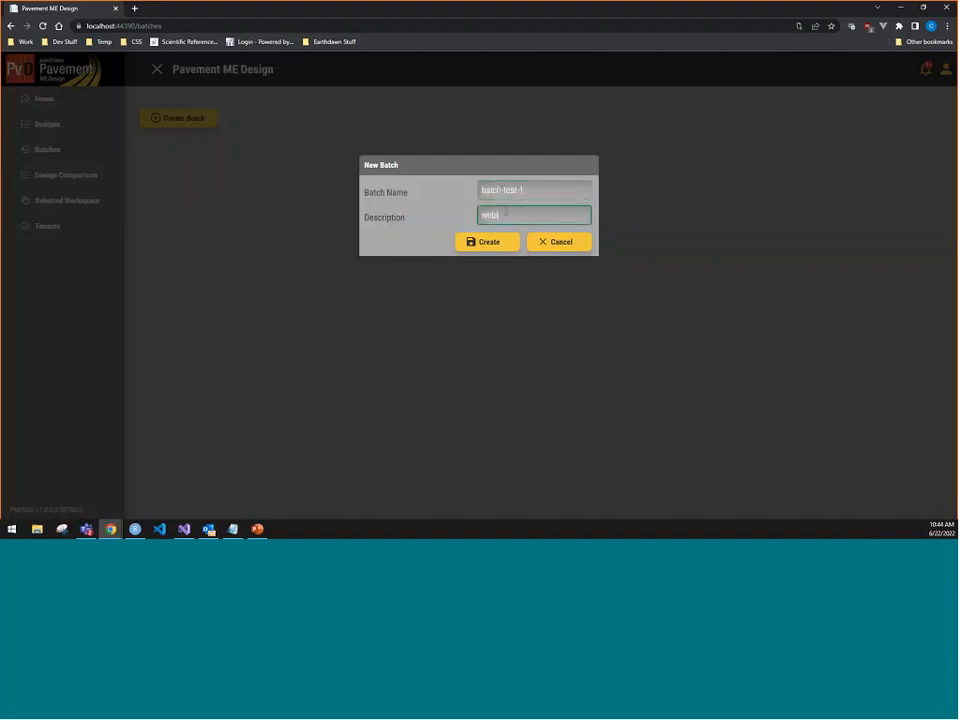
text(sc-test-bat)
text(ch)
click(482, 242)
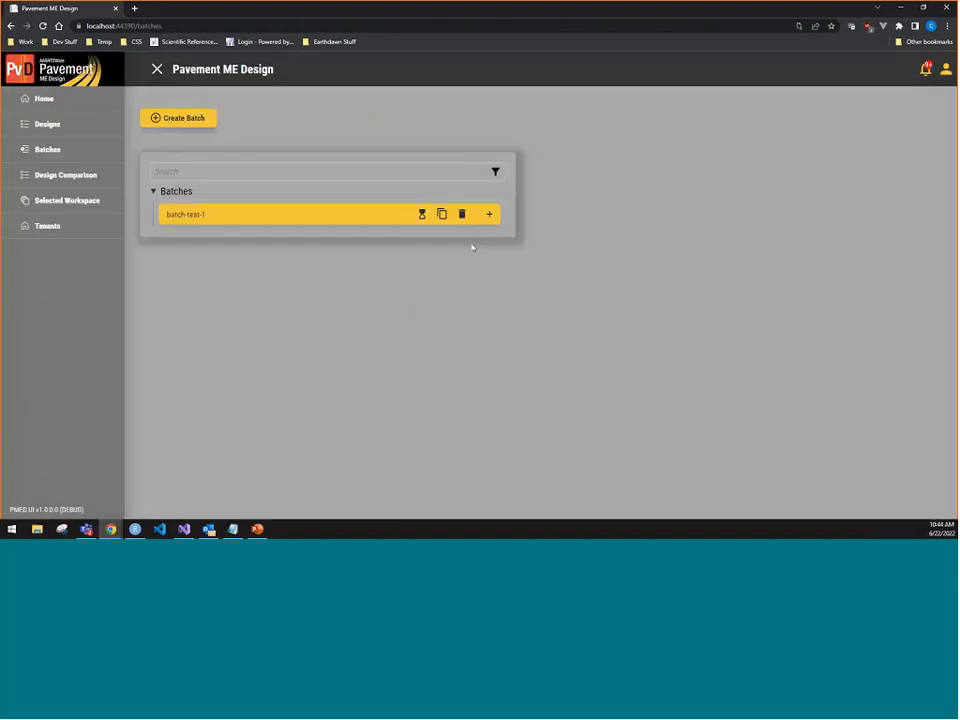
Step: Add the designs webinar-test-2 and webinar_test to the batch batch-test-1 and finish adding designs
click(242, 225)
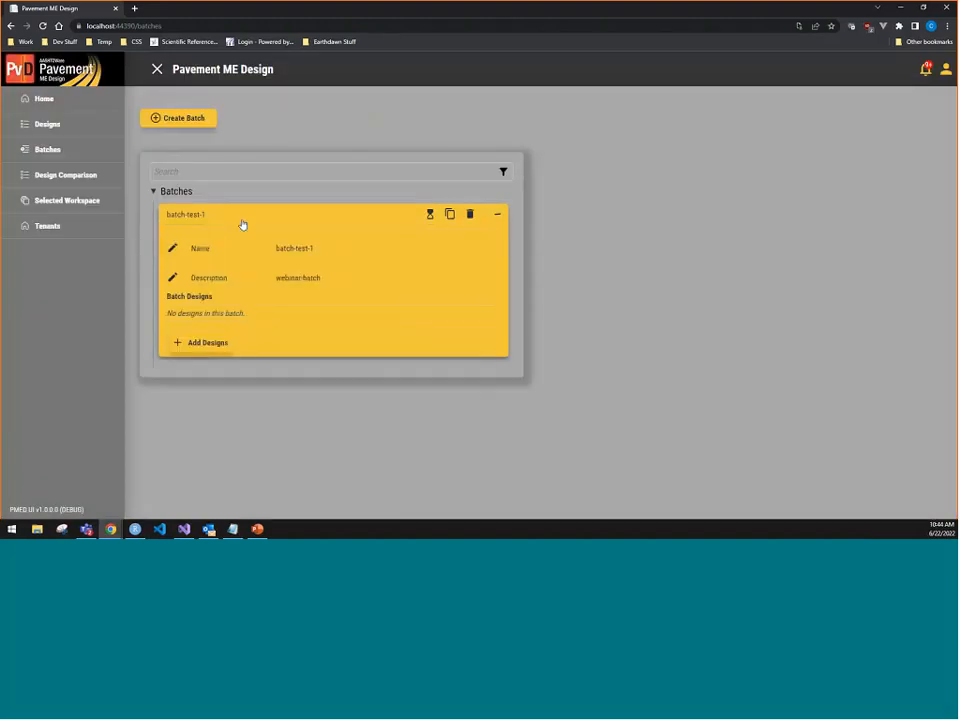
click(200, 343)
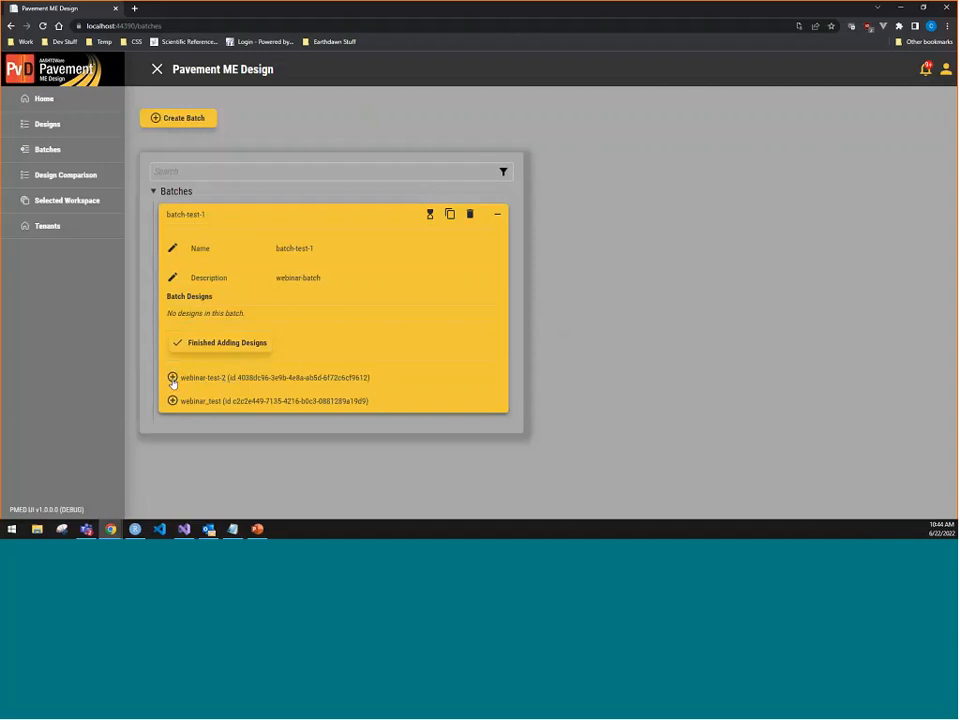
click(173, 378)
click(173, 394)
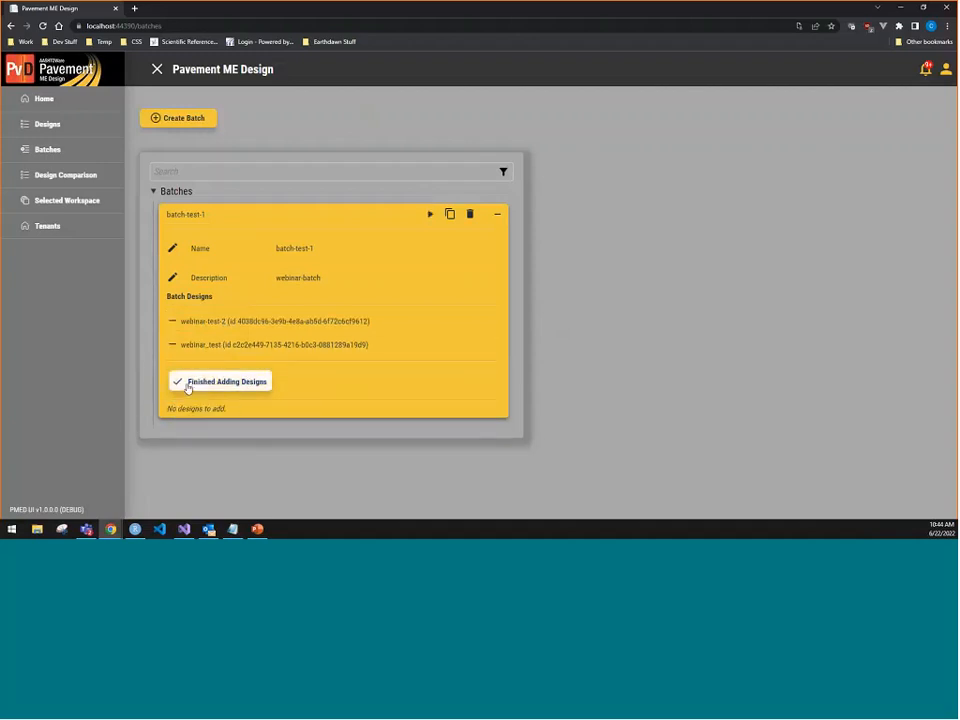
click(190, 385)
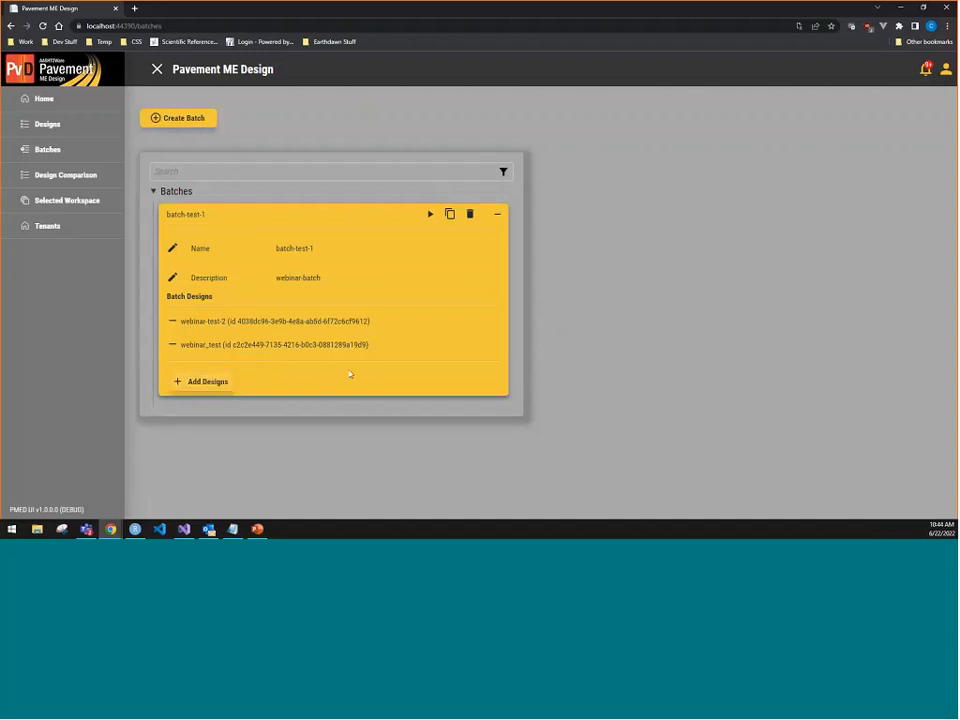
Step: Run the batch-test-1 analysis and follow it from the running designs to the completed designs
click(429, 215)
click(47, 124)
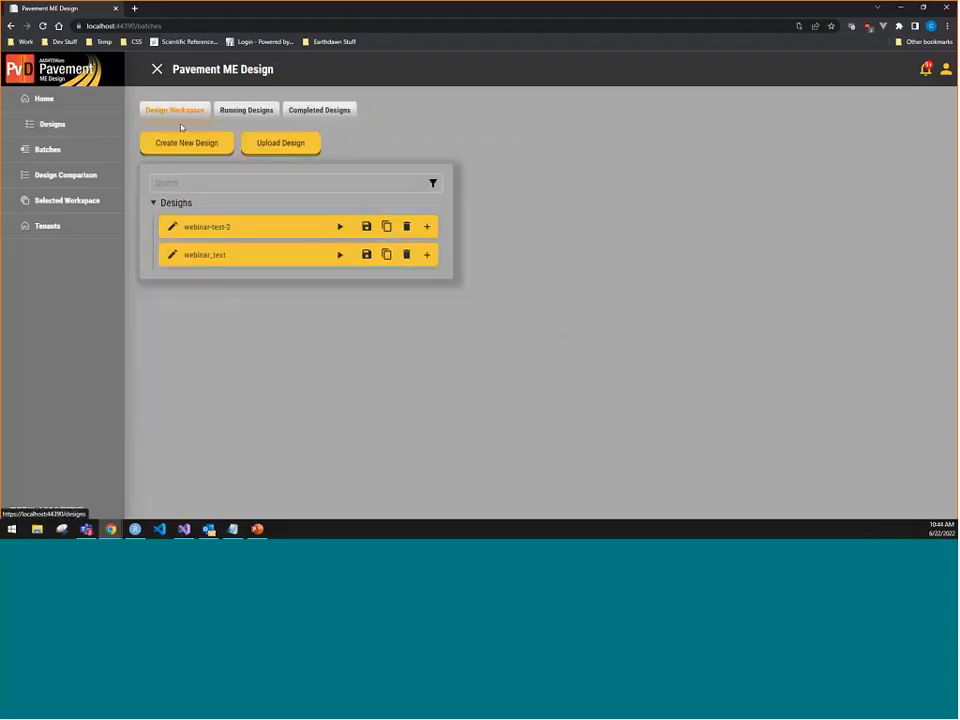
click(244, 110)
click(240, 203)
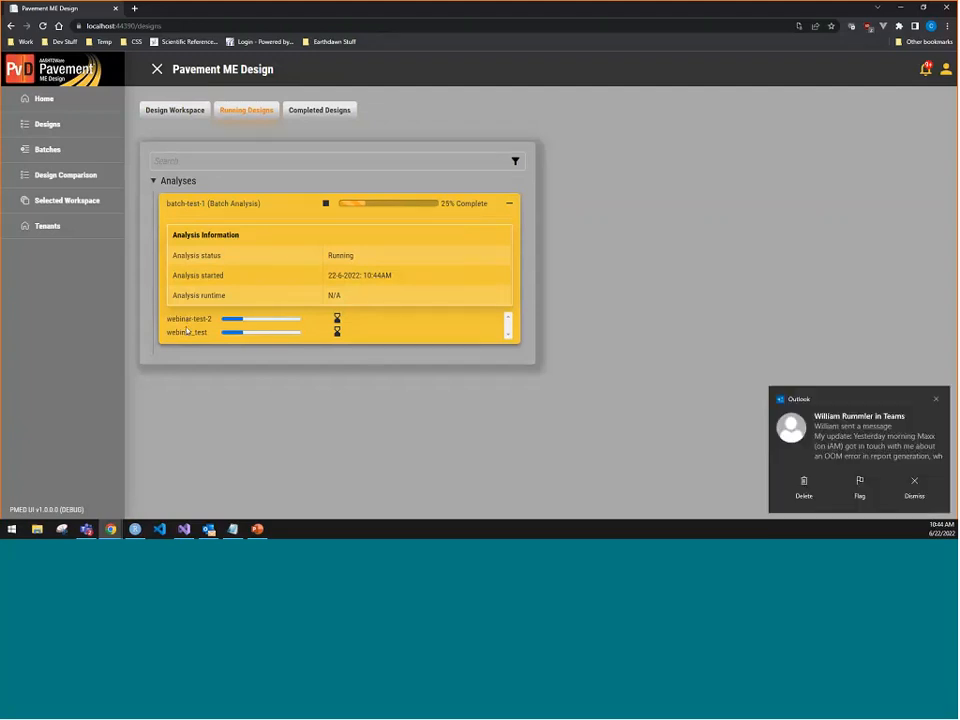
click(937, 400)
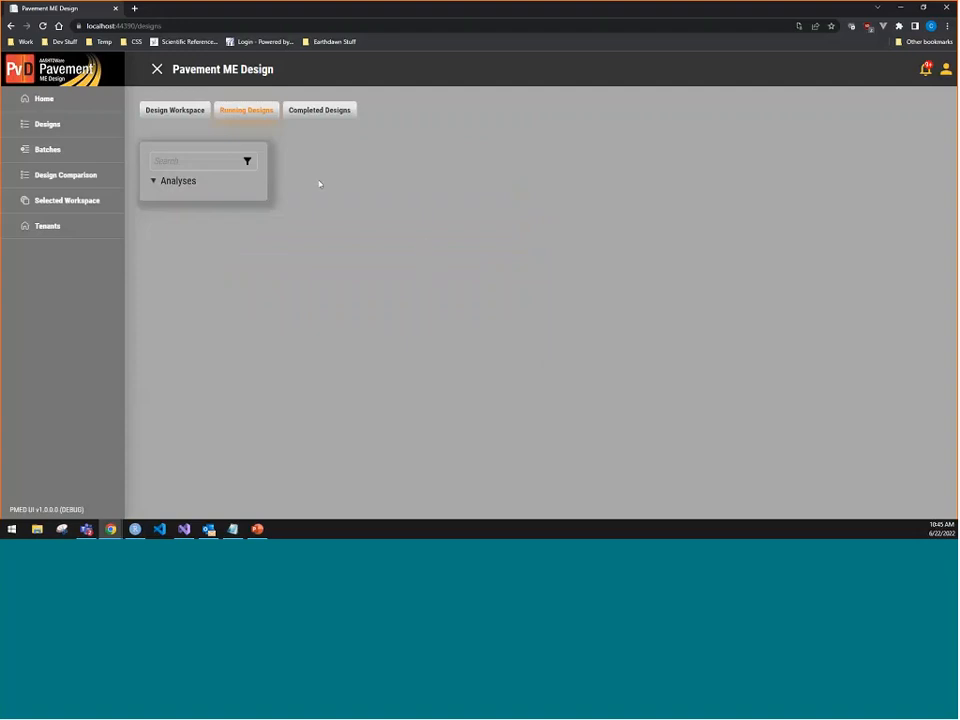
click(313, 111)
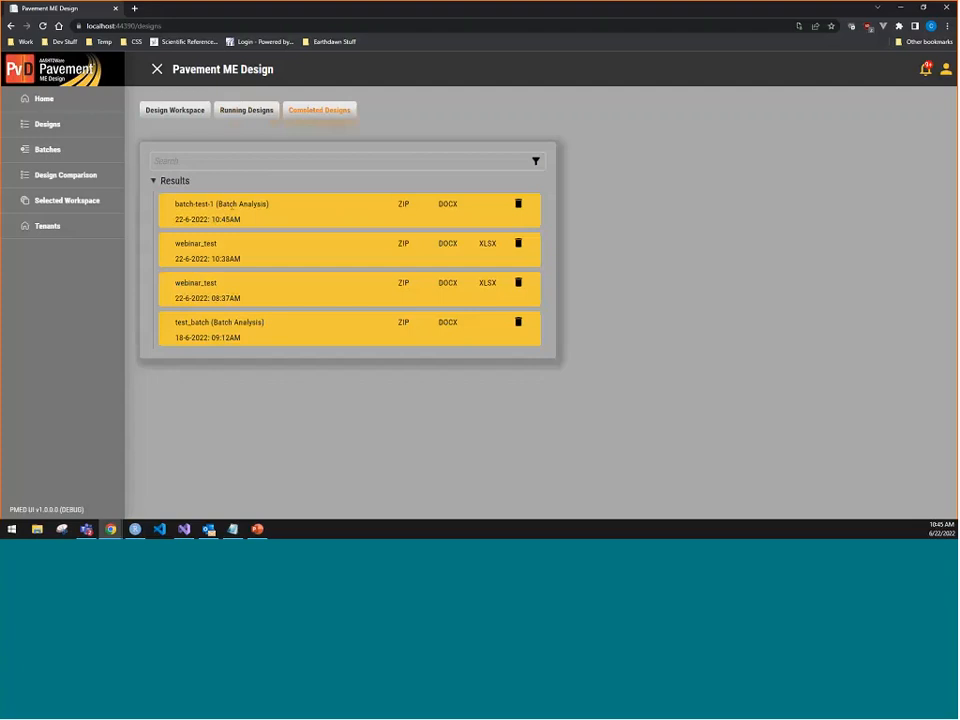
Step: Switch to the desktop and examine the webinar_test and webinar_test_2 output folders inside test_batch (Batch Analysis).zip
click(900, 8)
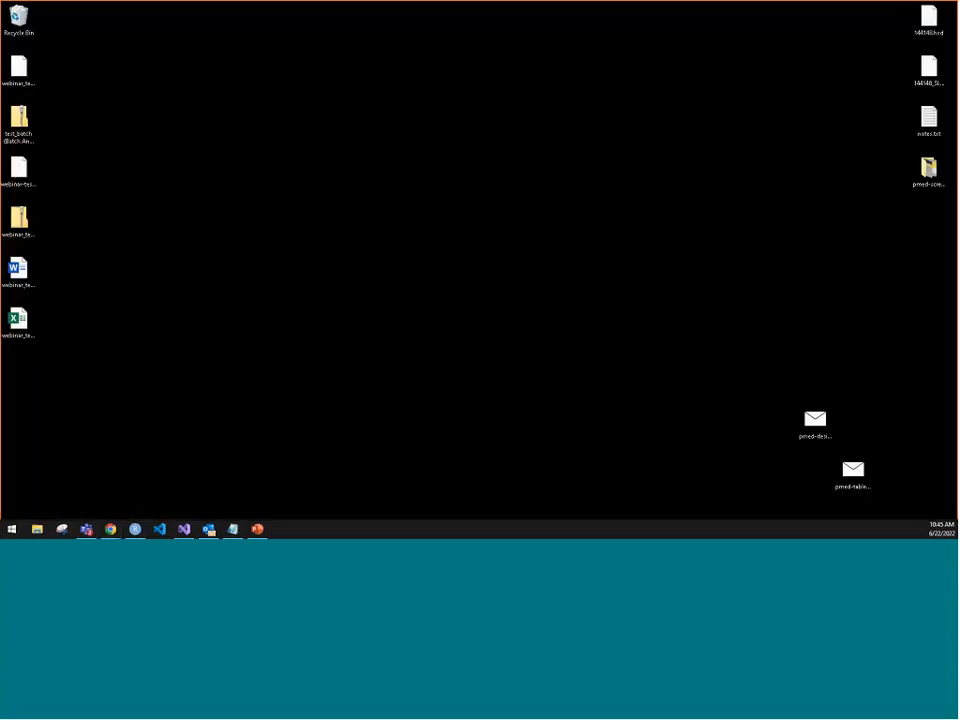
drag(18, 118, 216, 121)
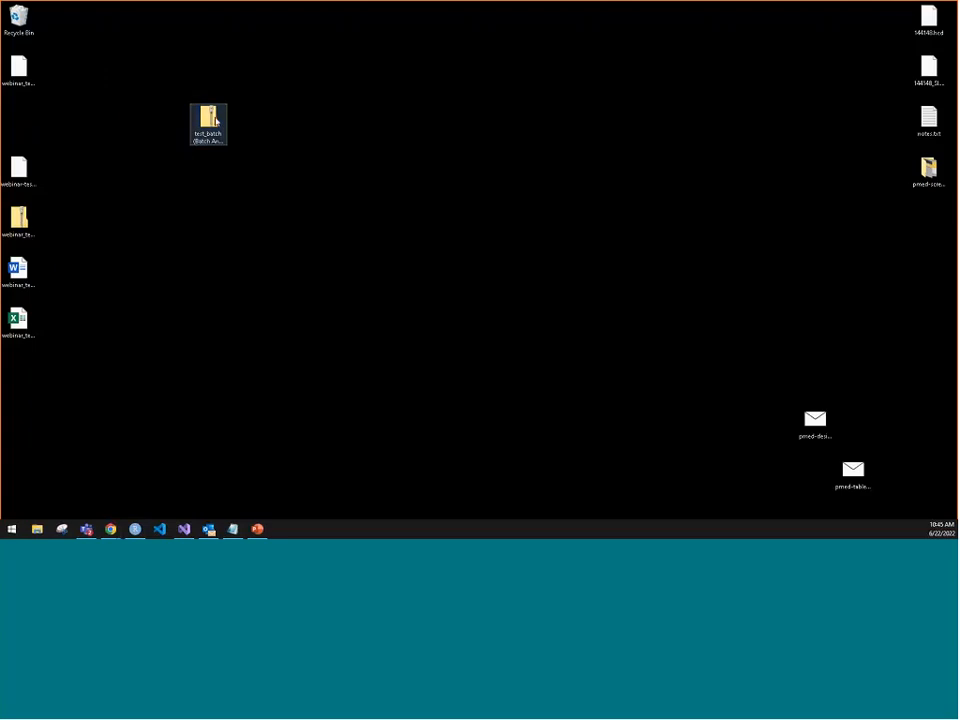
double_click(216, 121)
click(484, 120)
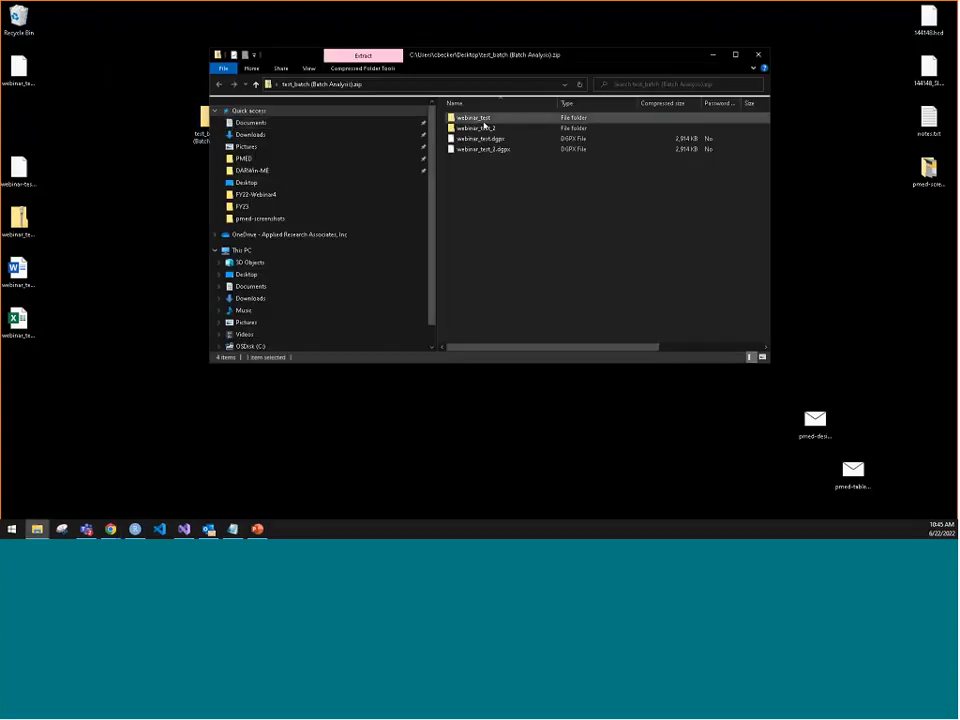
double_click(484, 122)
scroll(515, 245, down, 15)
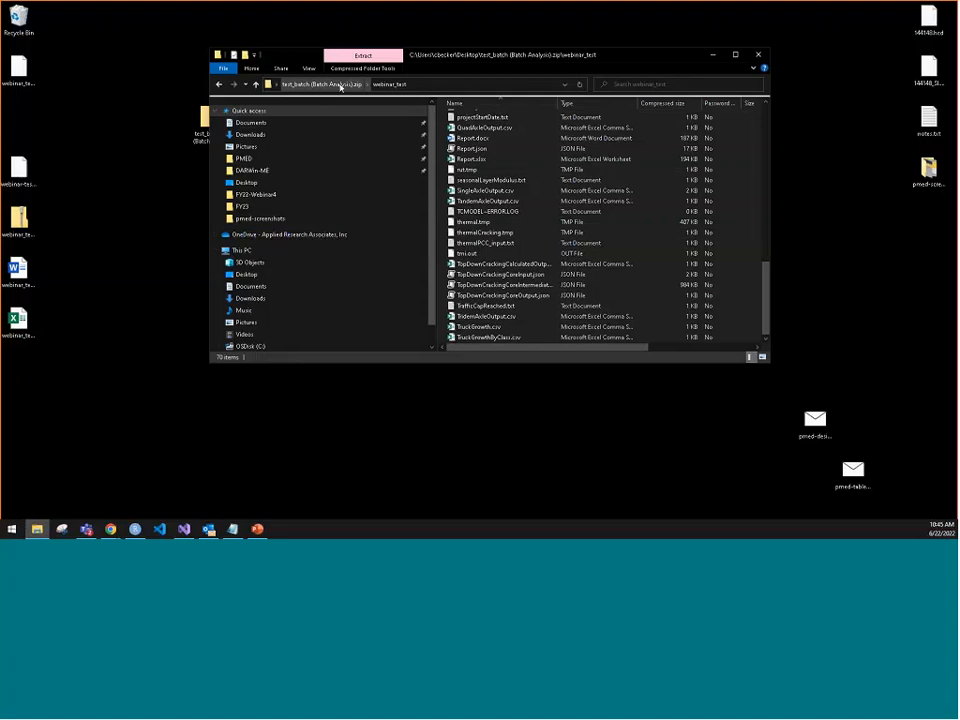
click(340, 86)
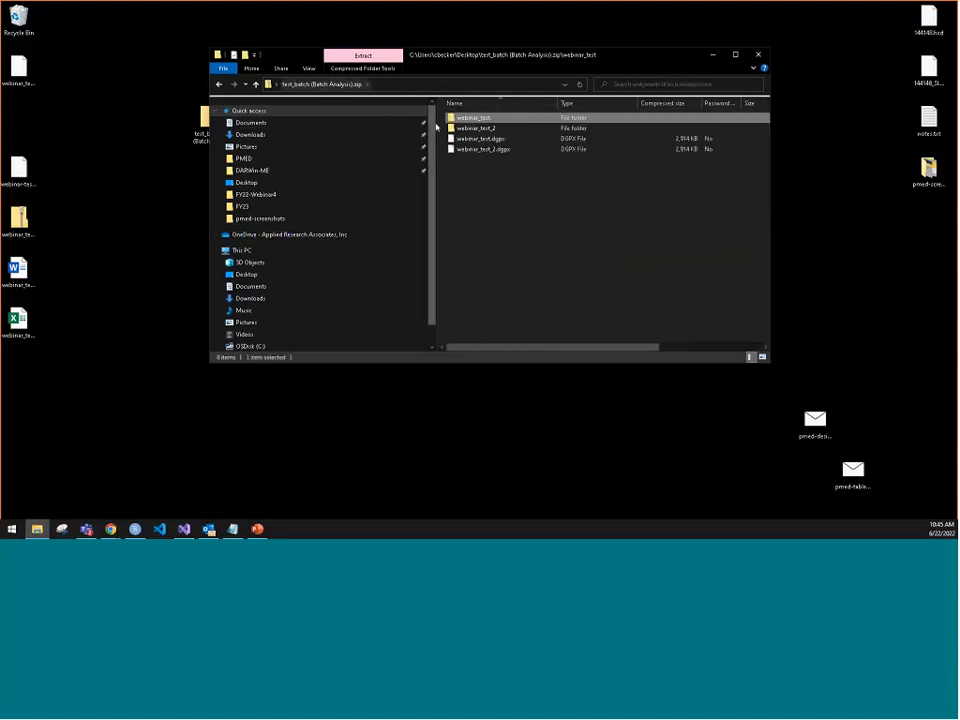
double_click(470, 128)
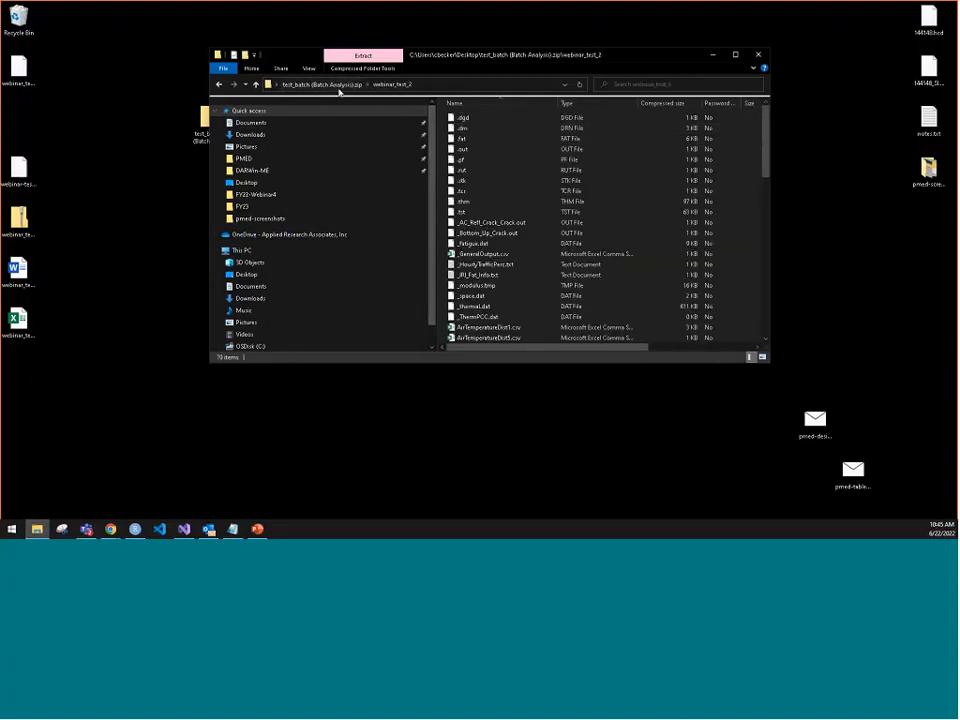
click(338, 87)
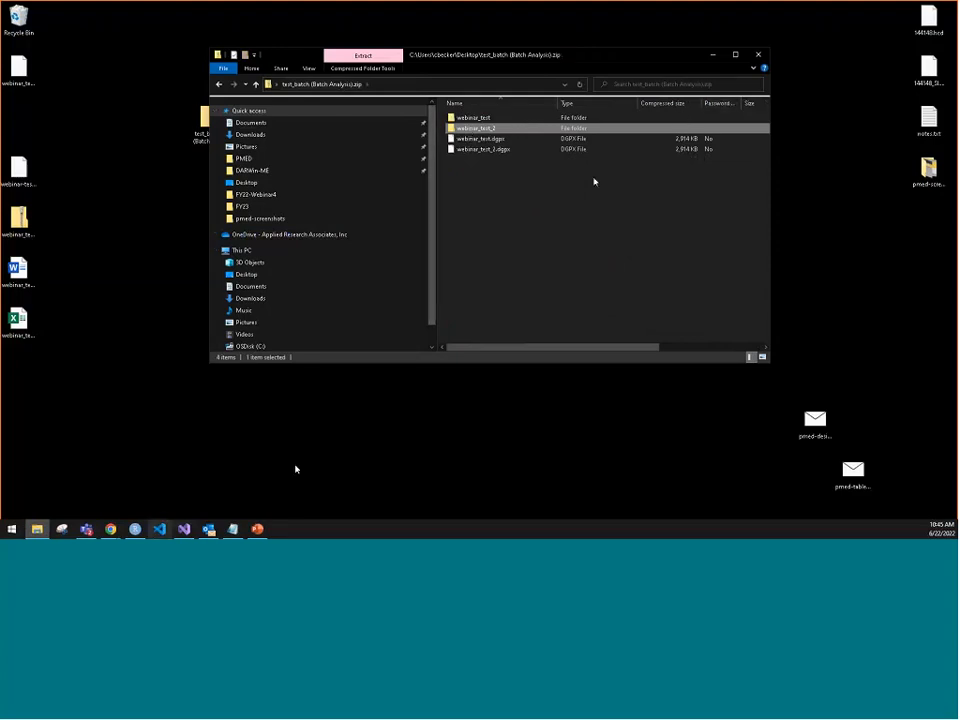
Step: Switch back to Pavement ME Design in Chrome and save batch-test-1's Word report to the Desktop as "batch-test-1 (Batch Analysis).docx"
mouse_move(110, 528)
click(153, 500)
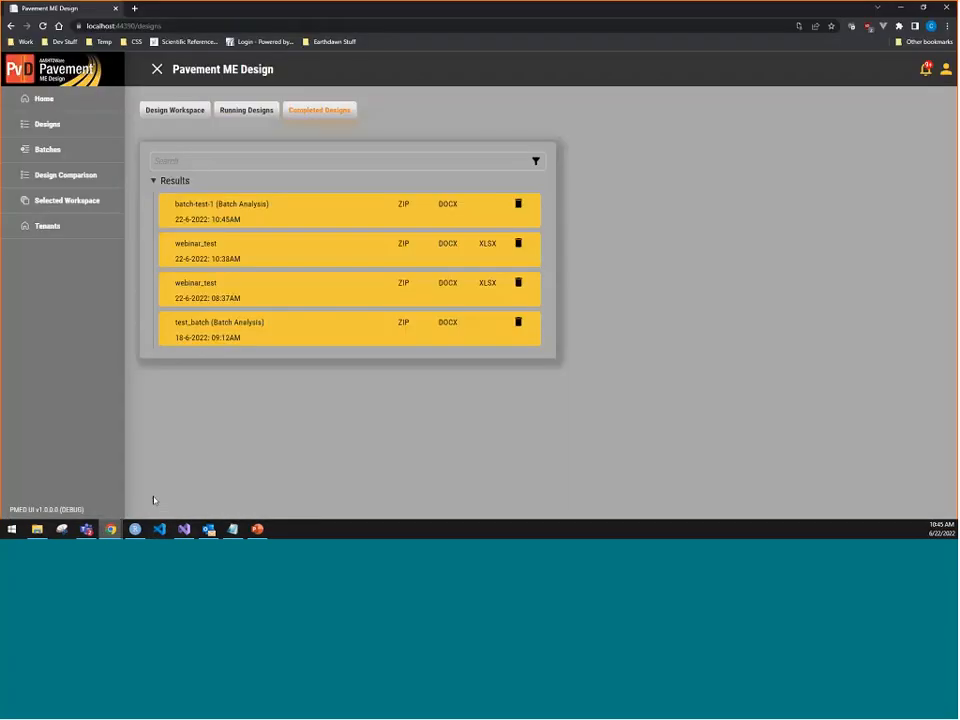
click(449, 206)
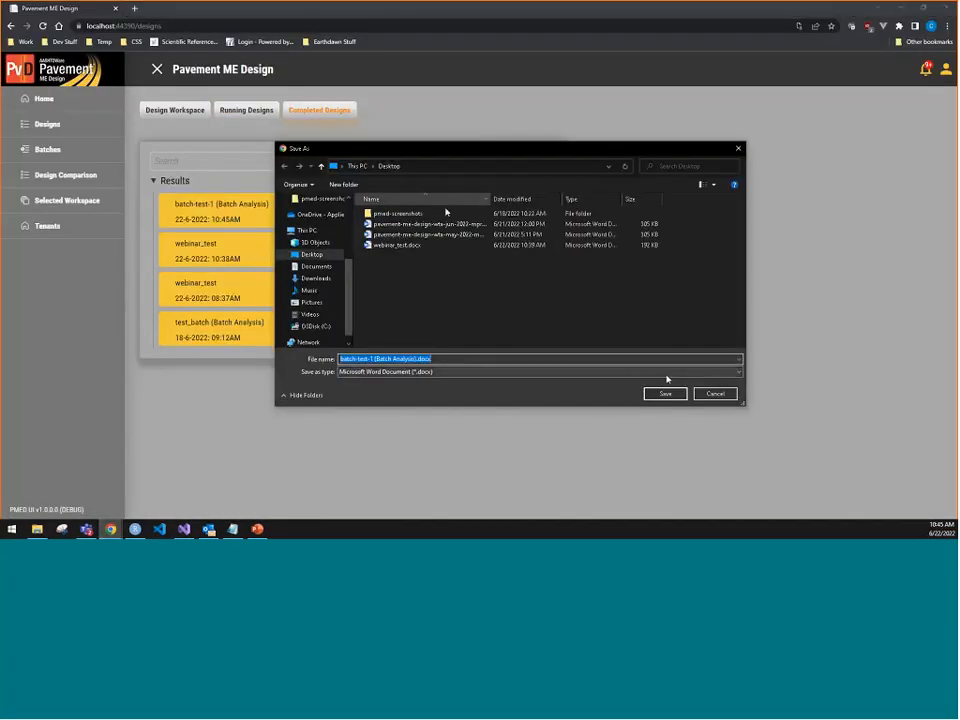
click(679, 393)
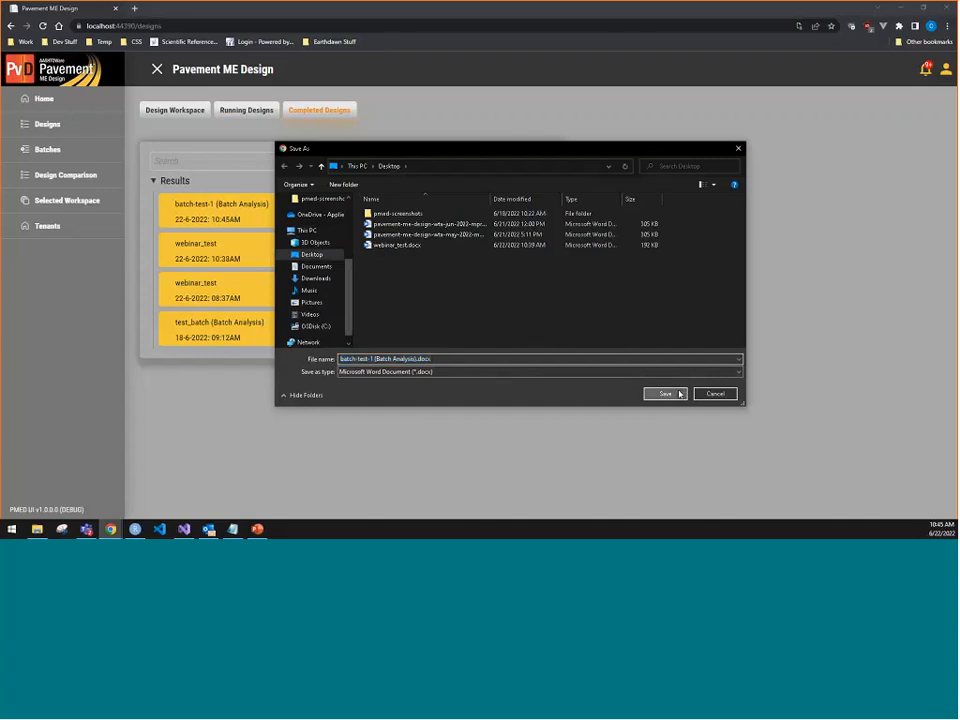
Step: Review the saved batch-test-1 report in Word for both designs' inputs, distress summaries and charts, closing the report and the zip window
click(901, 8)
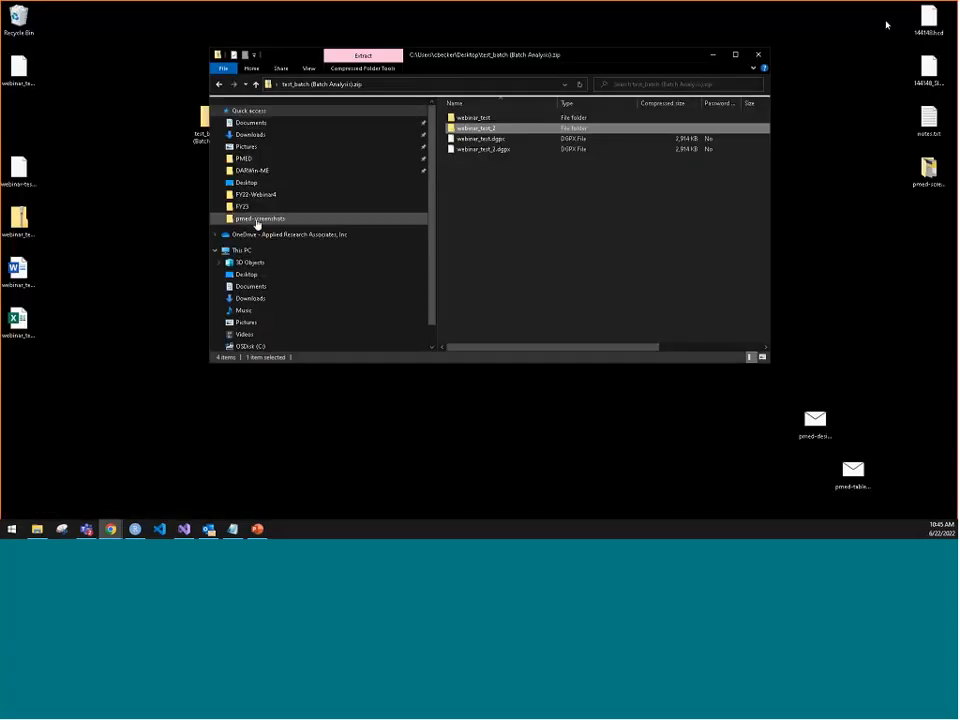
double_click(20, 120)
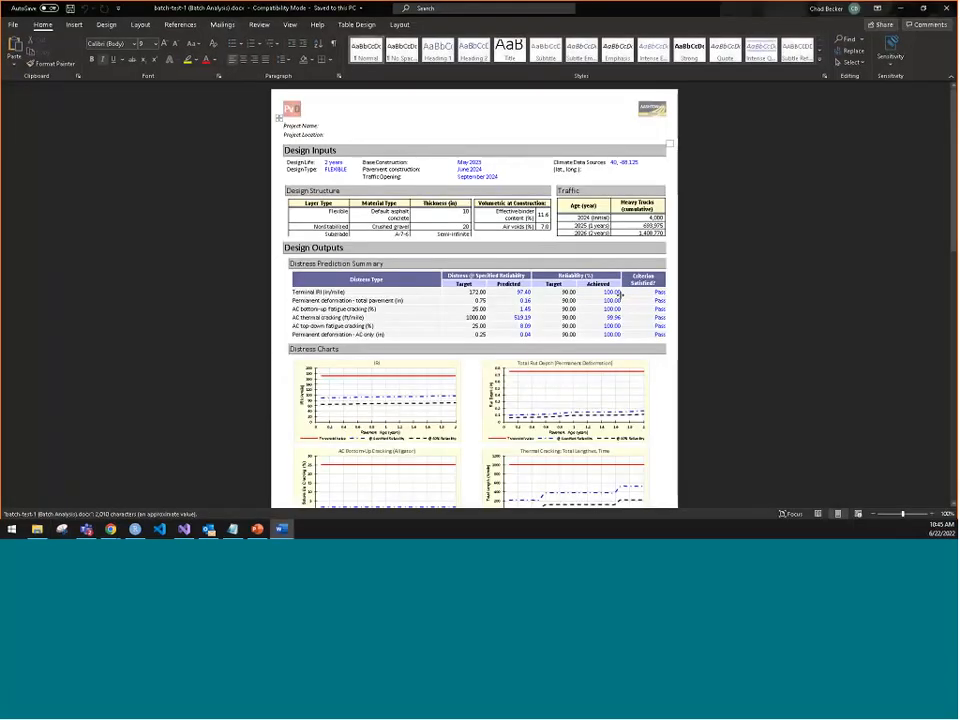
scroll(740, 266, down, 8)
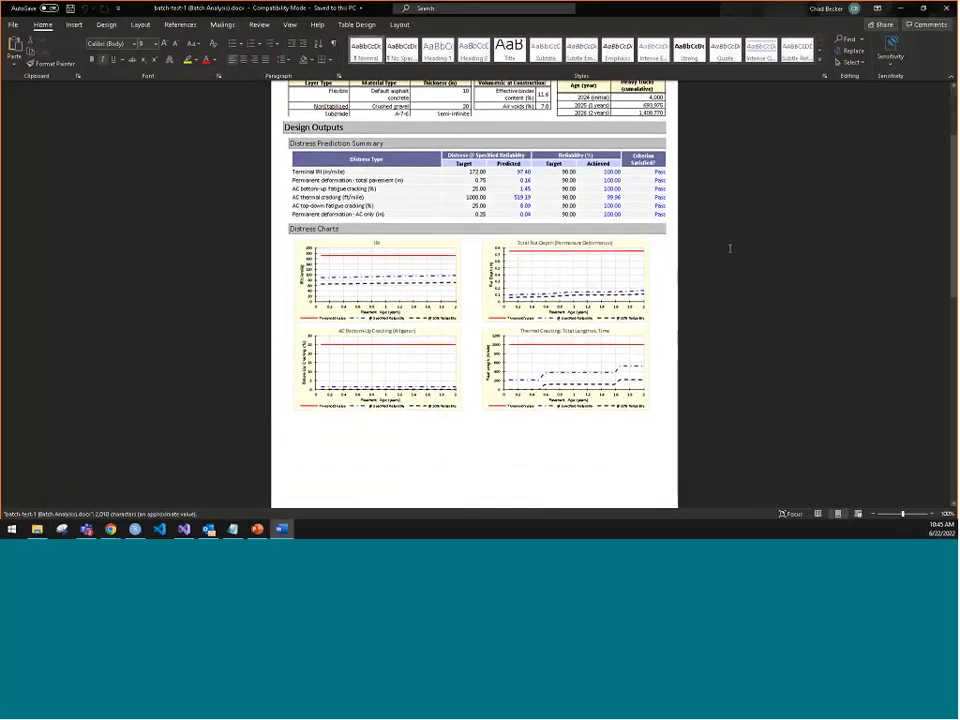
scroll(708, 235, down, 10)
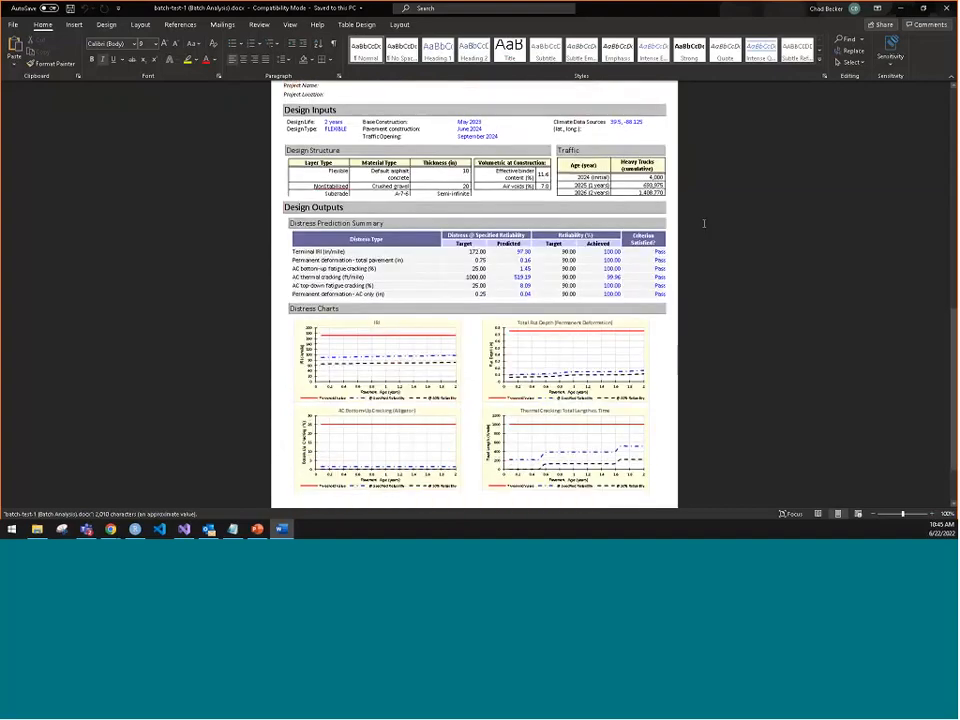
scroll(698, 216, down, 4)
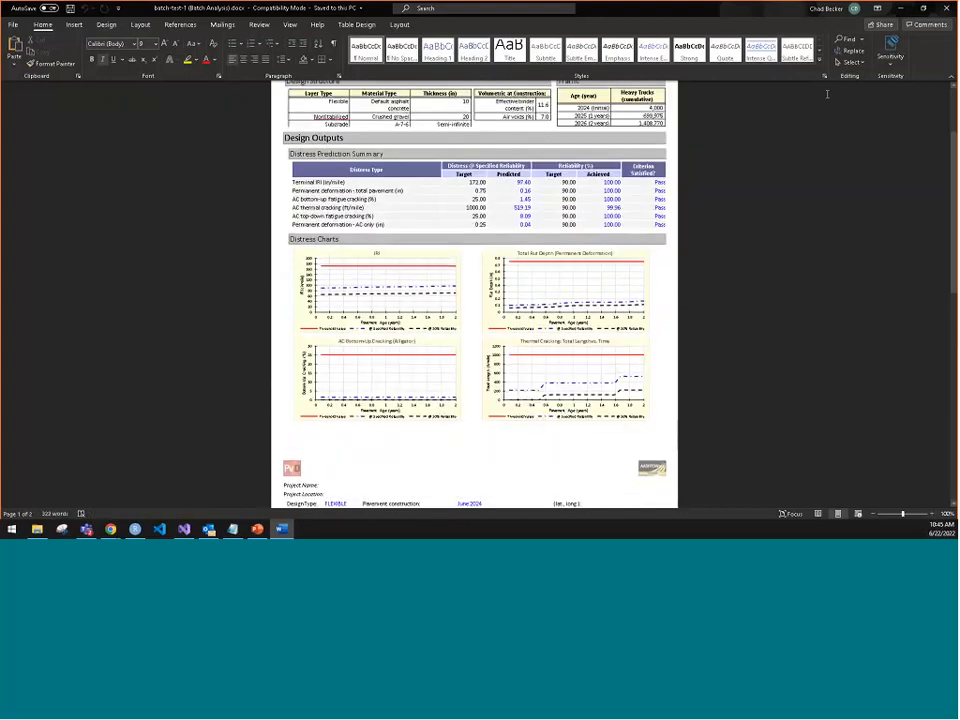
scroll(698, 216, up, 1)
click(945, 12)
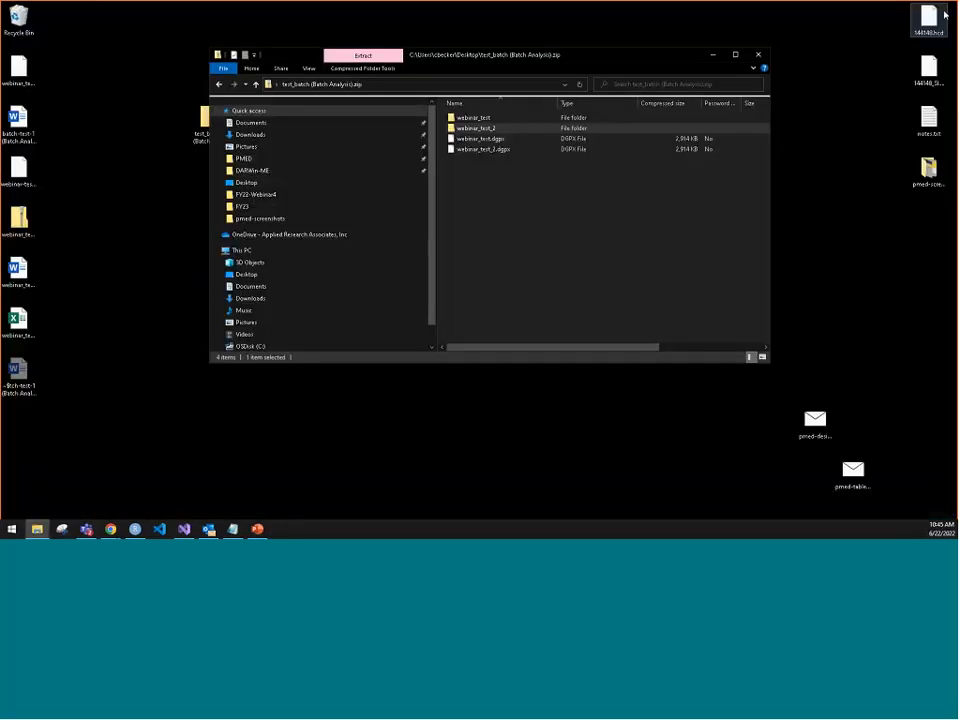
click(759, 54)
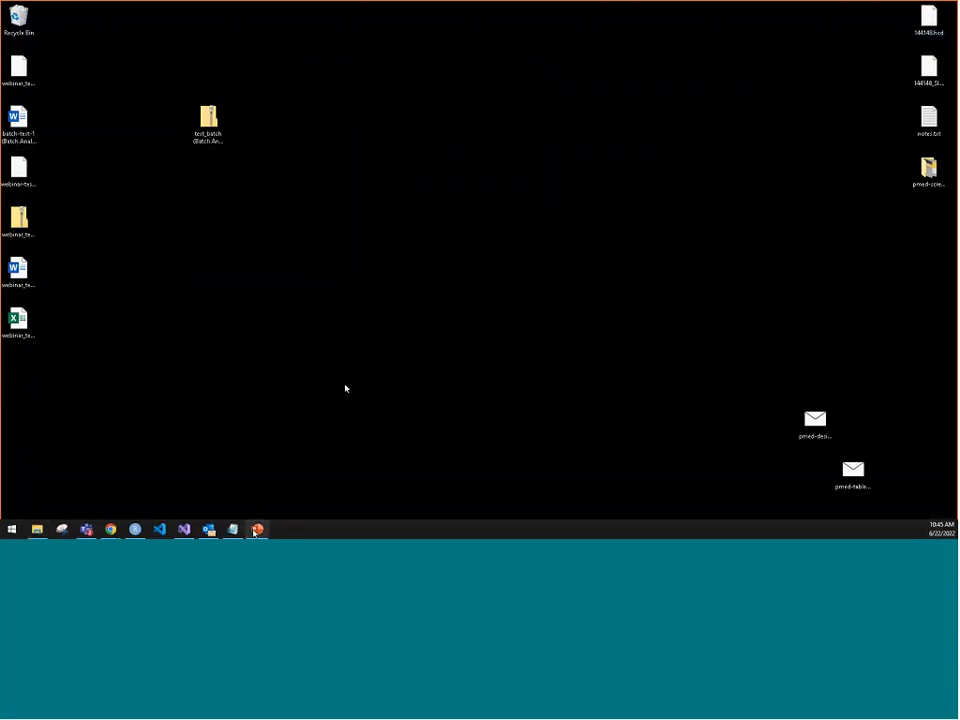
Step: Return to Pavement ME Design in Chrome and run a design comparison of webinar-test-2 against the base design webinar_test
mouse_move(255, 532)
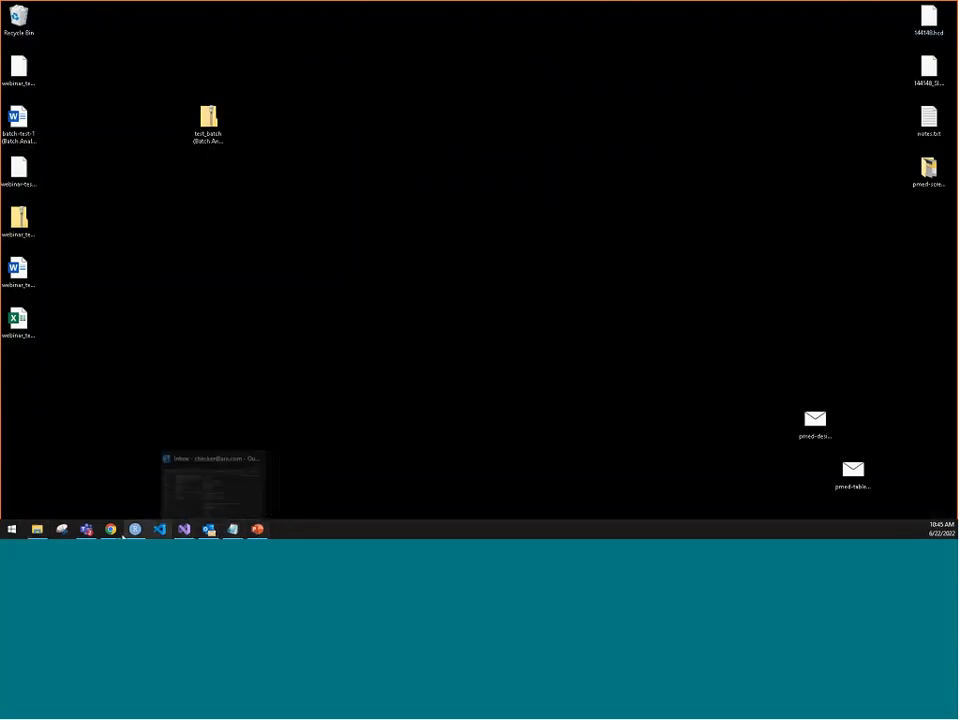
mouse_move(110, 529)
click(144, 495)
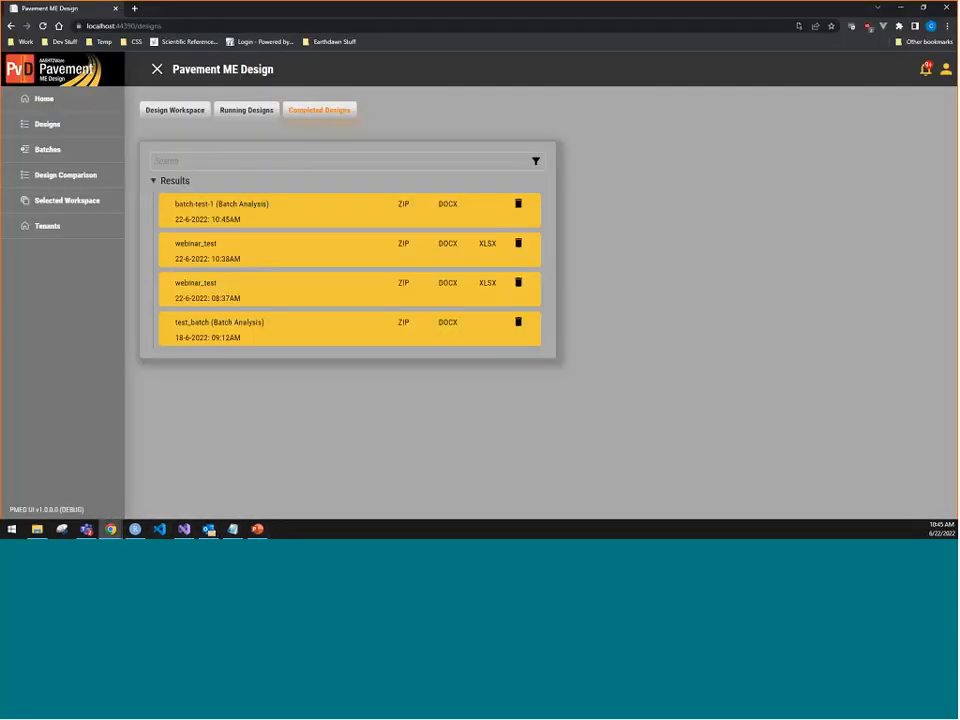
click(51, 179)
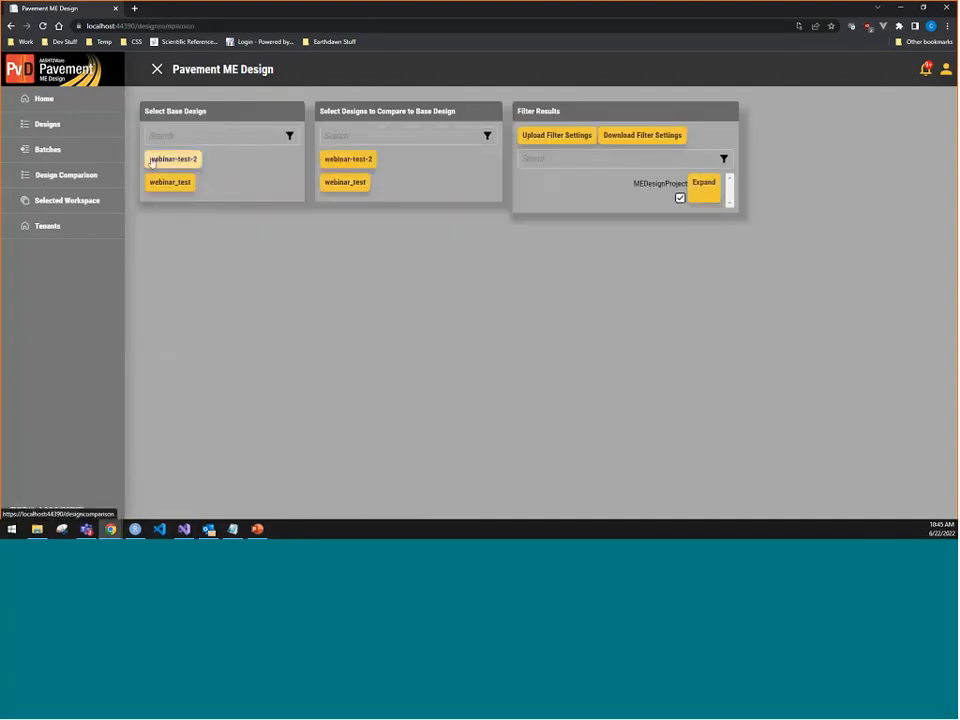
click(168, 183)
click(345, 162)
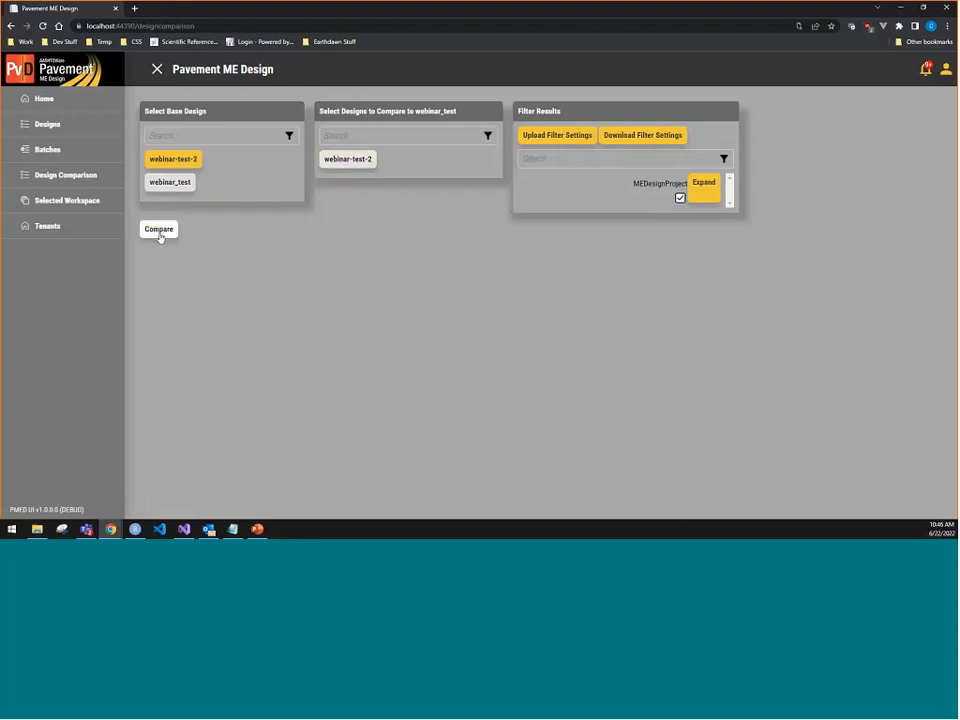
click(159, 232)
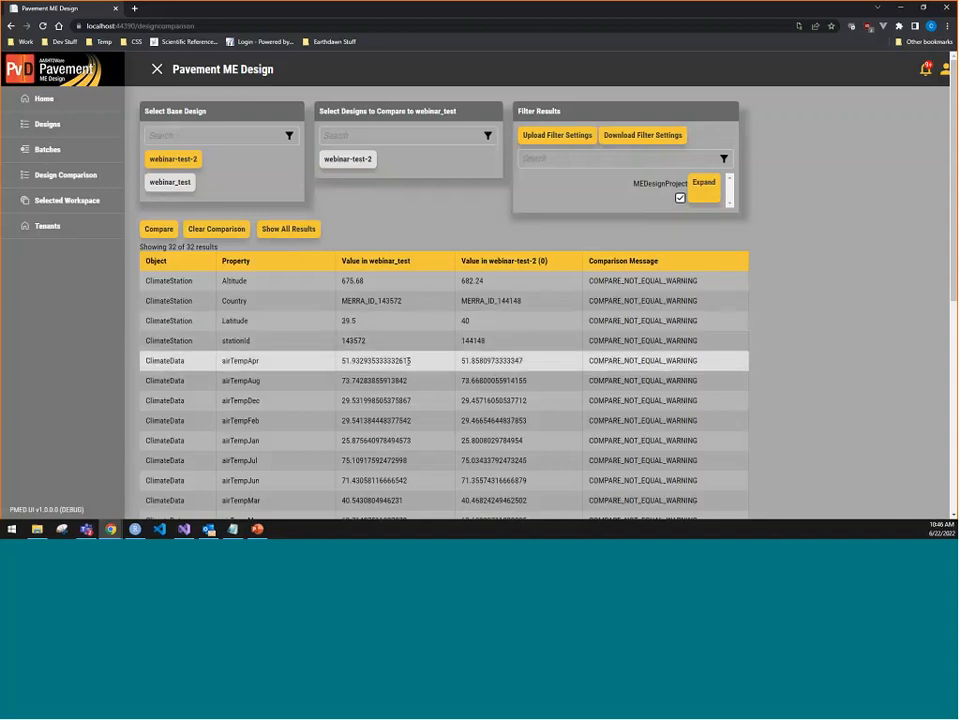
Step: Examine the comparison table for climate station, climate data and project property differences between webinar_test and webinar-test-2
scroll(407, 361, down, 4)
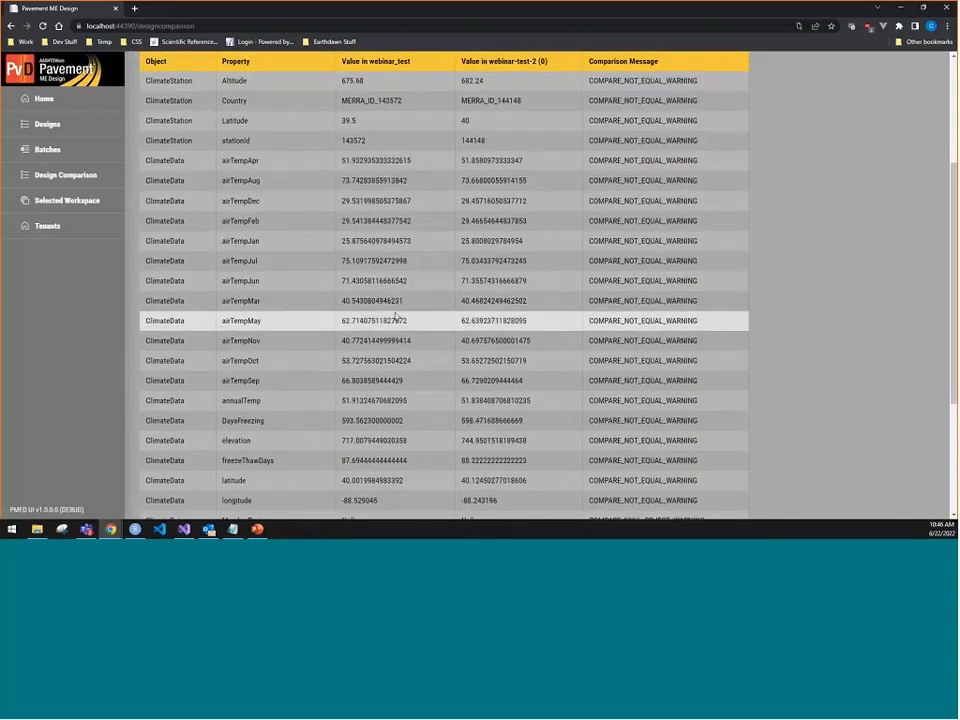
scroll(451, 353, down, 1)
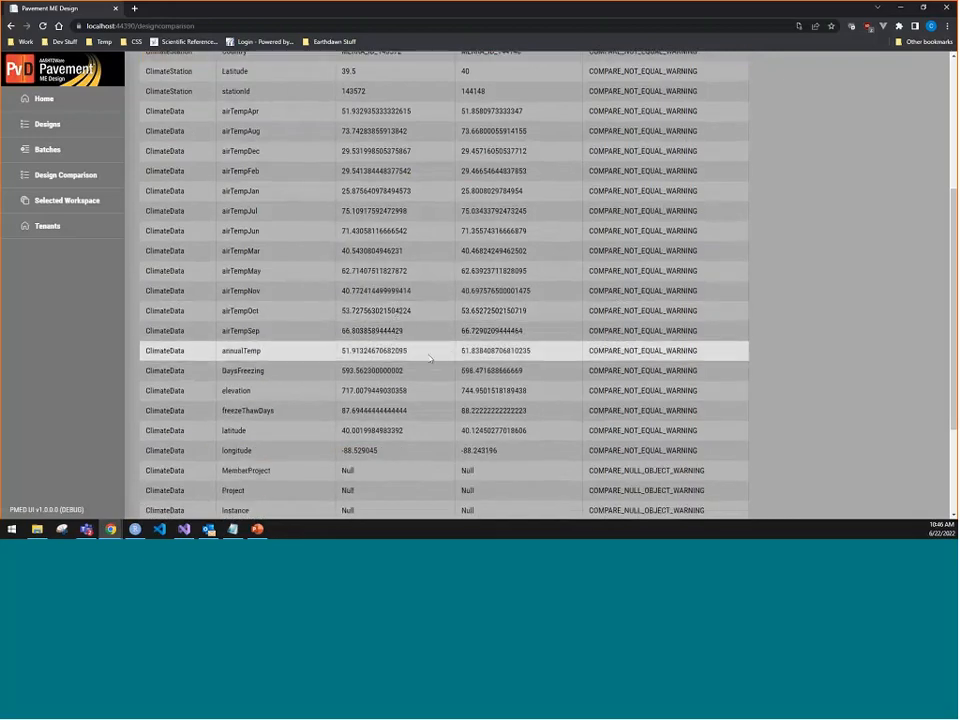
scroll(430, 357, down, 3)
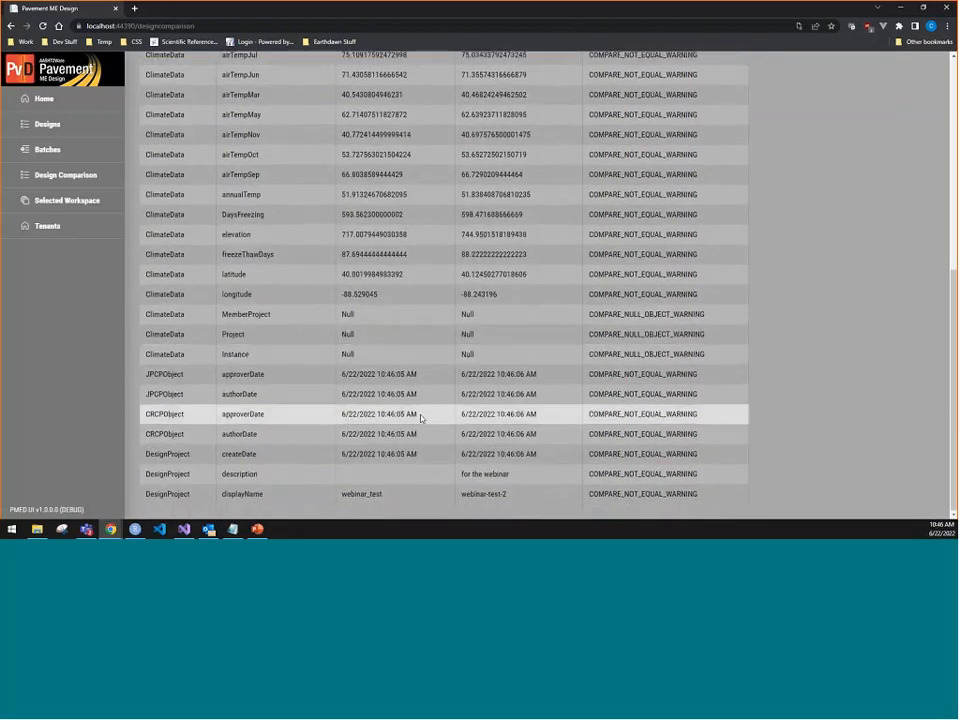
scroll(420, 417, up, 1)
scroll(420, 417, up, 6)
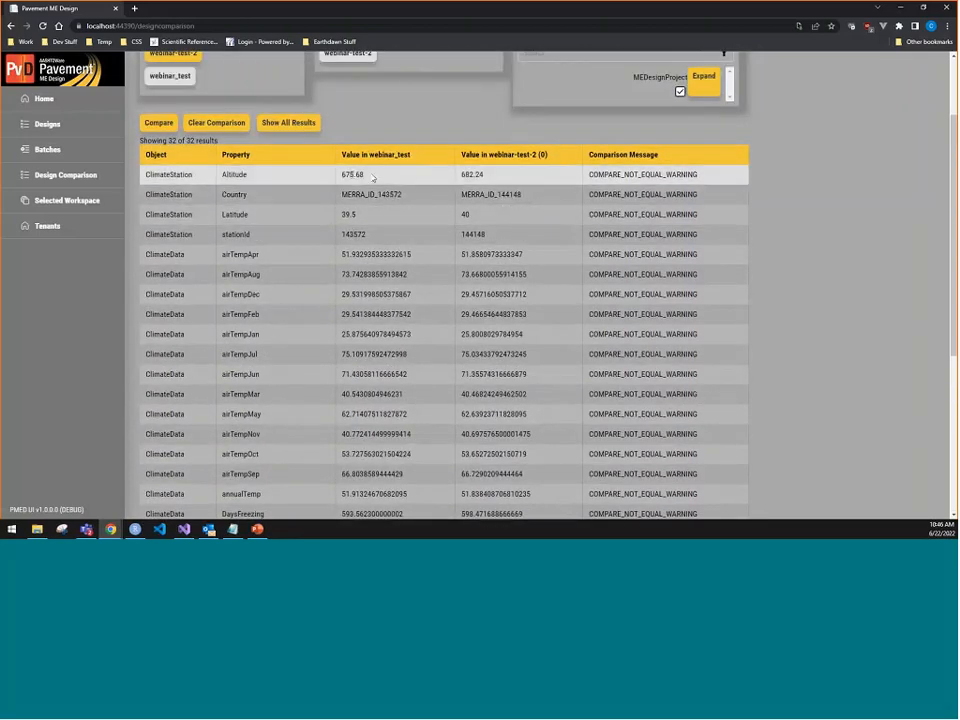
scroll(489, 264, down, 5)
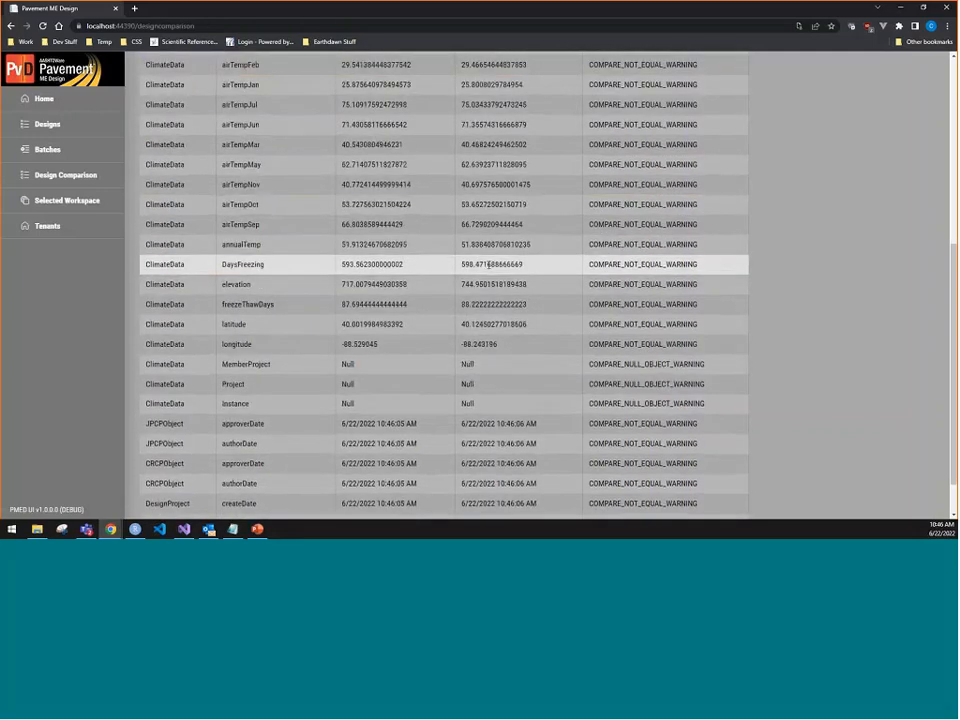
Step: Review the remaining design comparison rows and the property groups under MEDesignProject in the results filter, collapsing the group when finished
scroll(489, 264, down, 1)
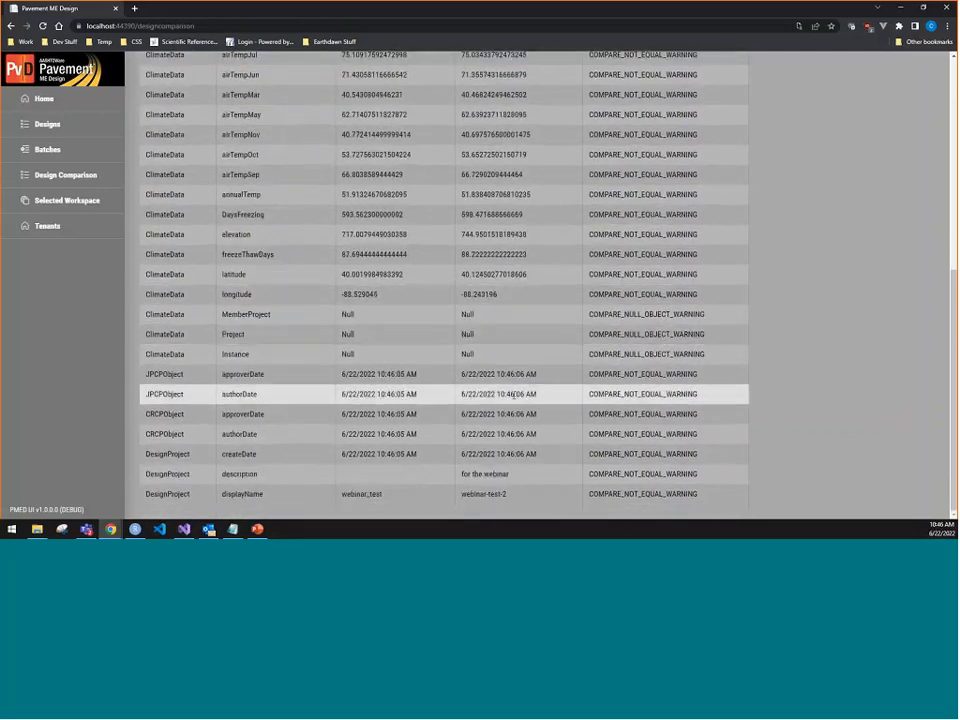
scroll(513, 396, up, 8)
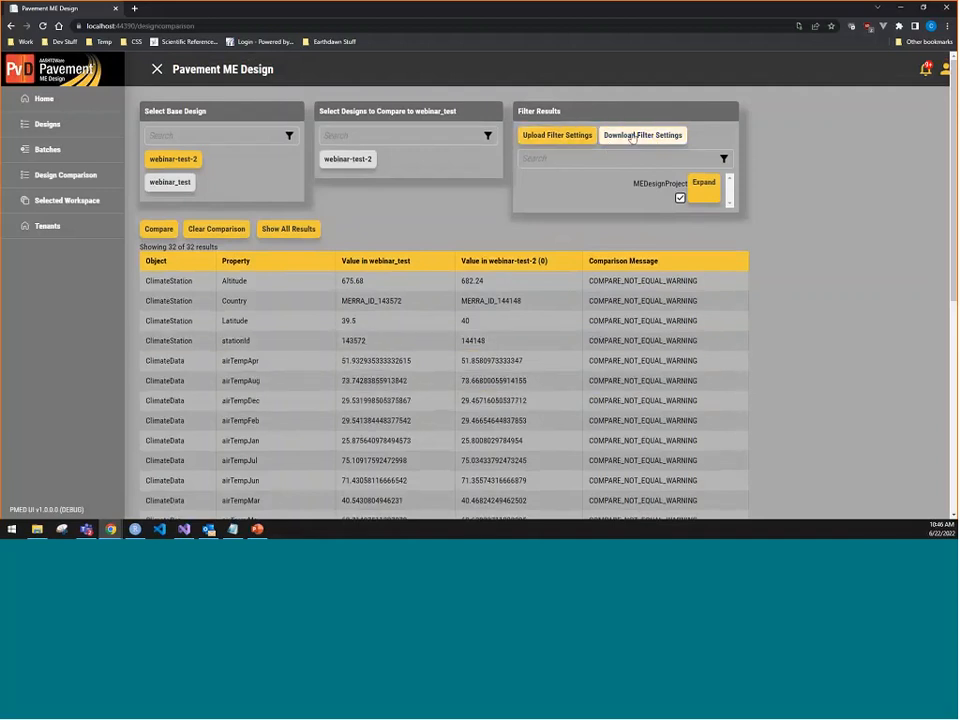
click(705, 186)
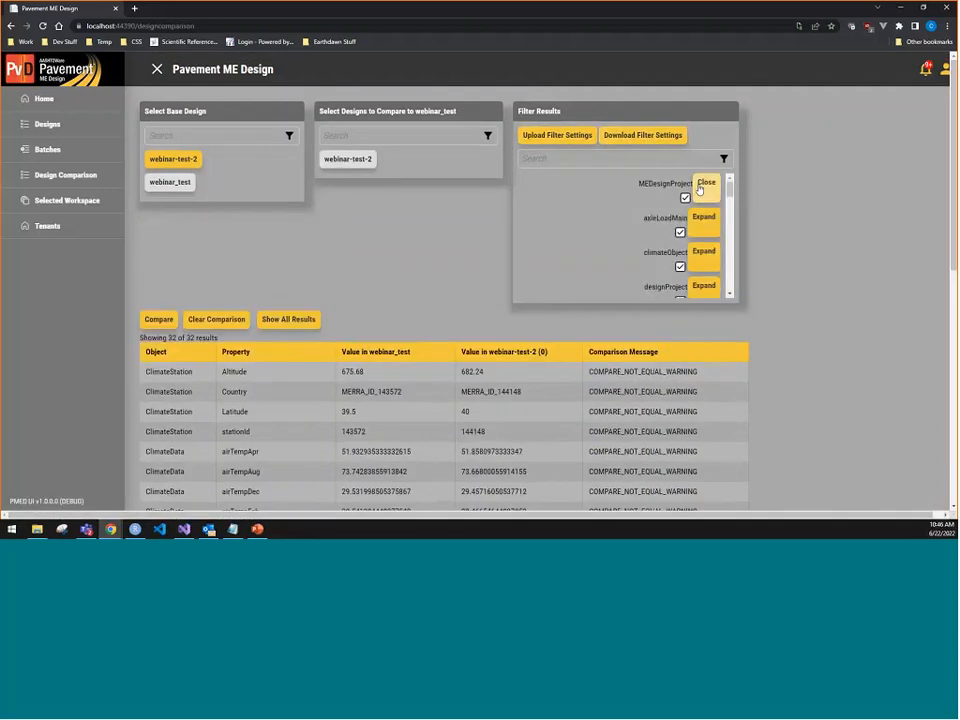
scroll(660, 240, down, 5)
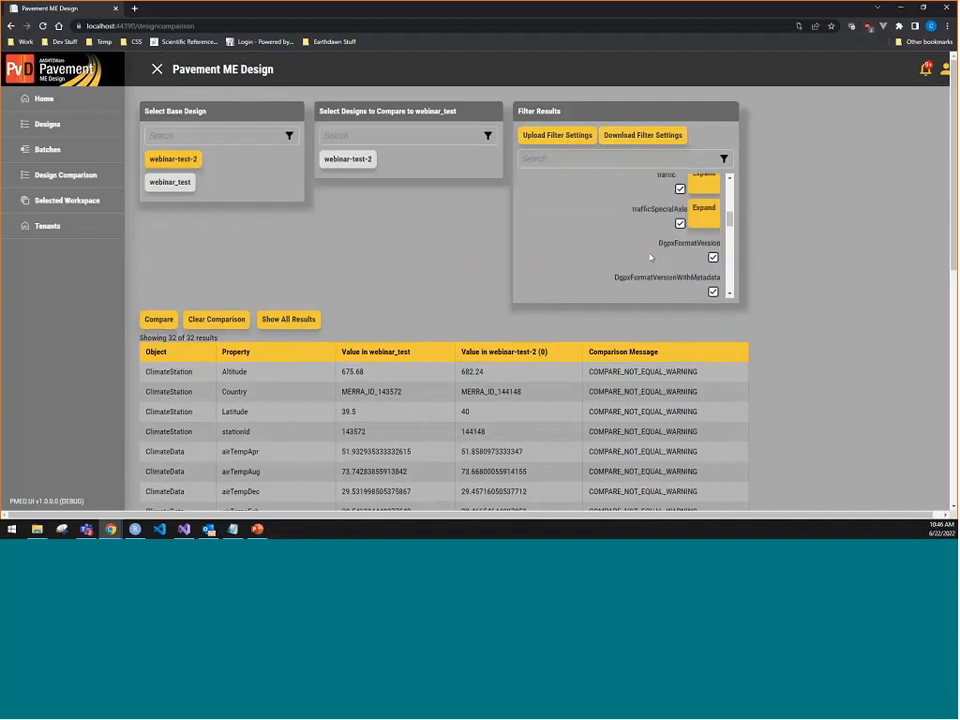
scroll(650, 257, up, 1)
scroll(668, 252, down, 1)
scroll(623, 229, down, 5)
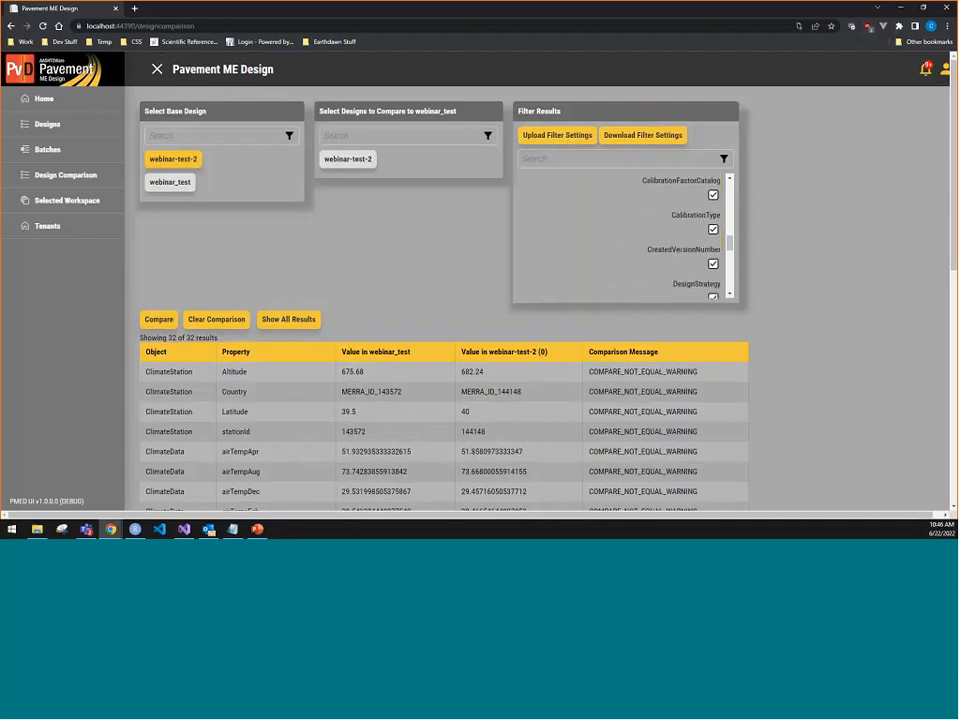
scroll(619, 235, up, 5)
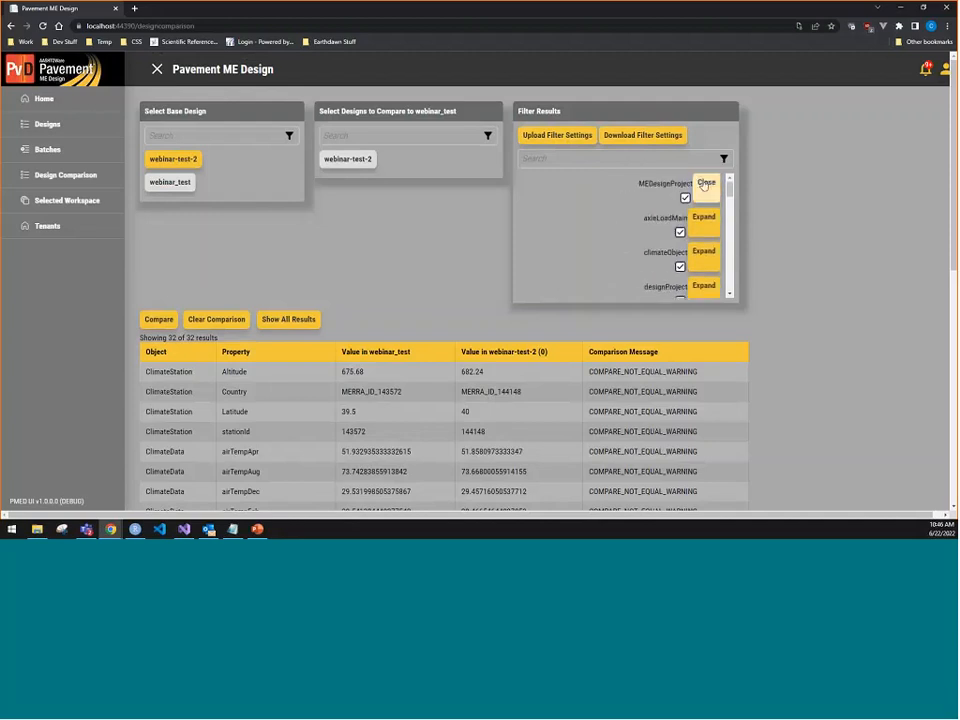
click(704, 185)
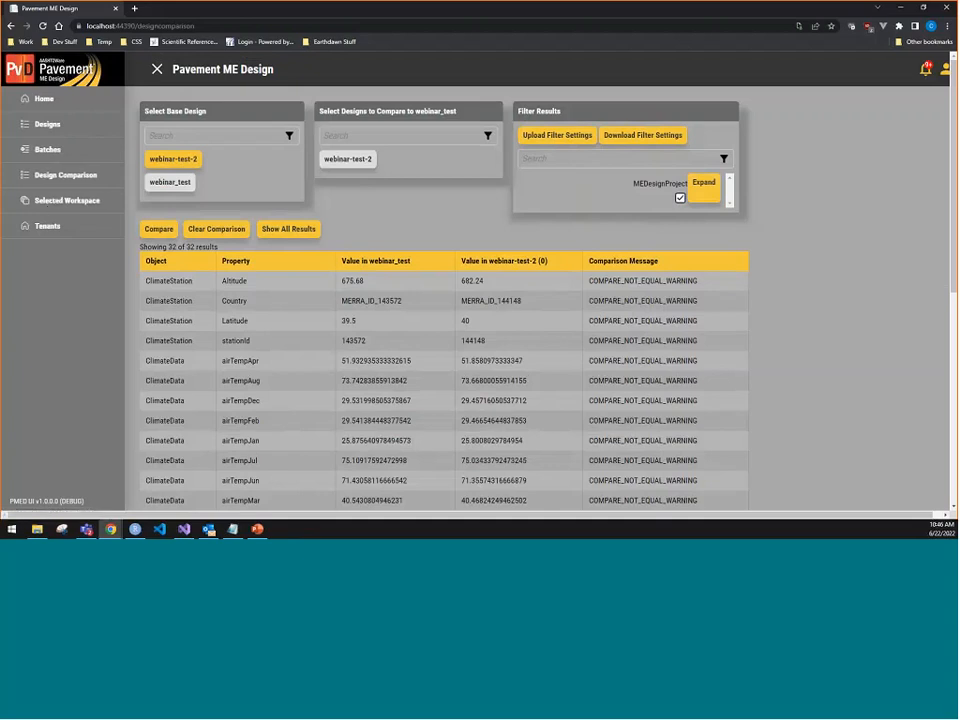
Step: Open the webinar_test design's sensitivity combination settings and examine the layer properties available for variation
click(52, 127)
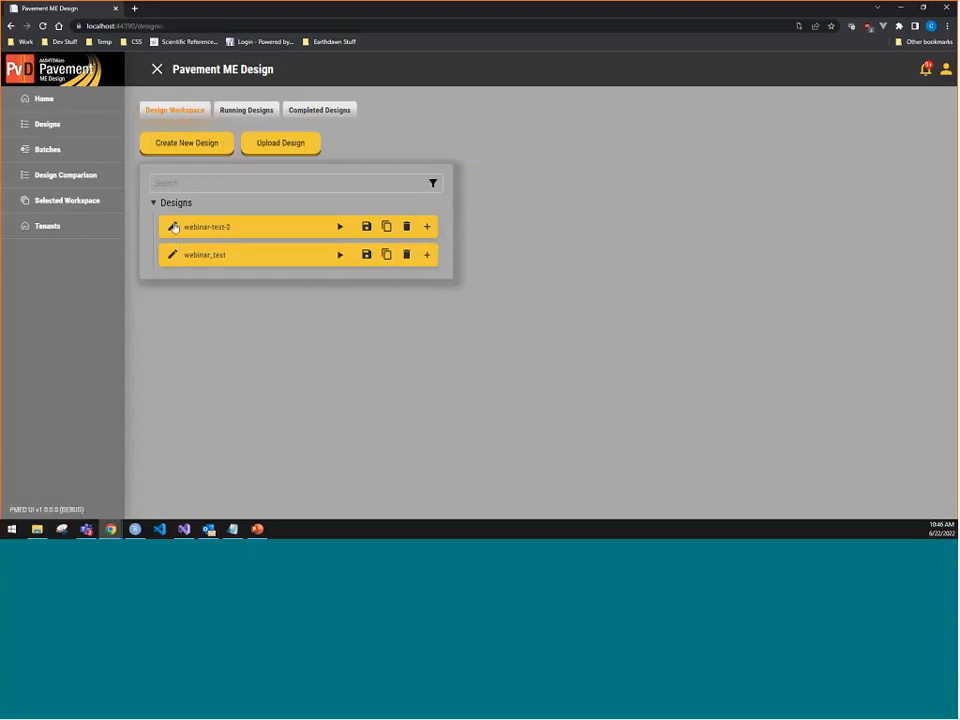
click(172, 257)
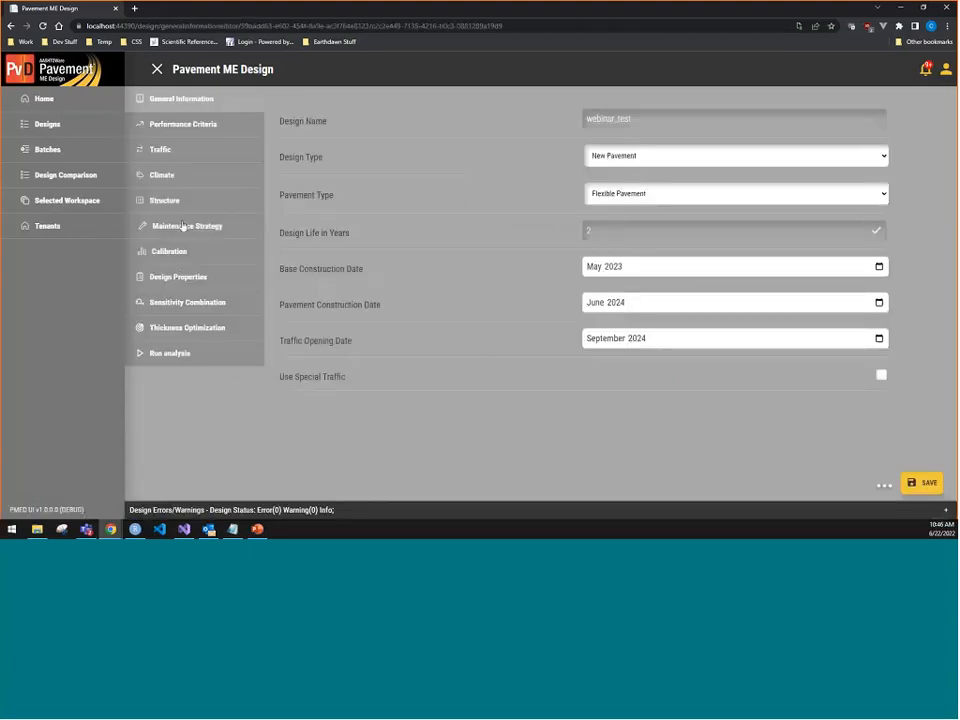
click(172, 306)
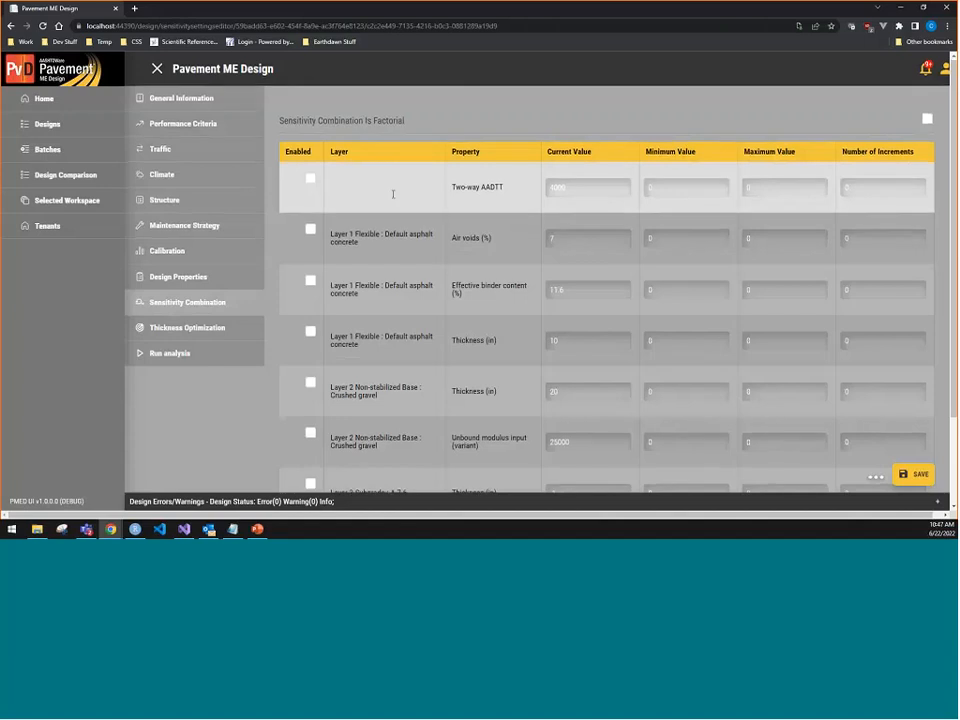
scroll(396, 195, down, 1)
scroll(400, 190, down, 1)
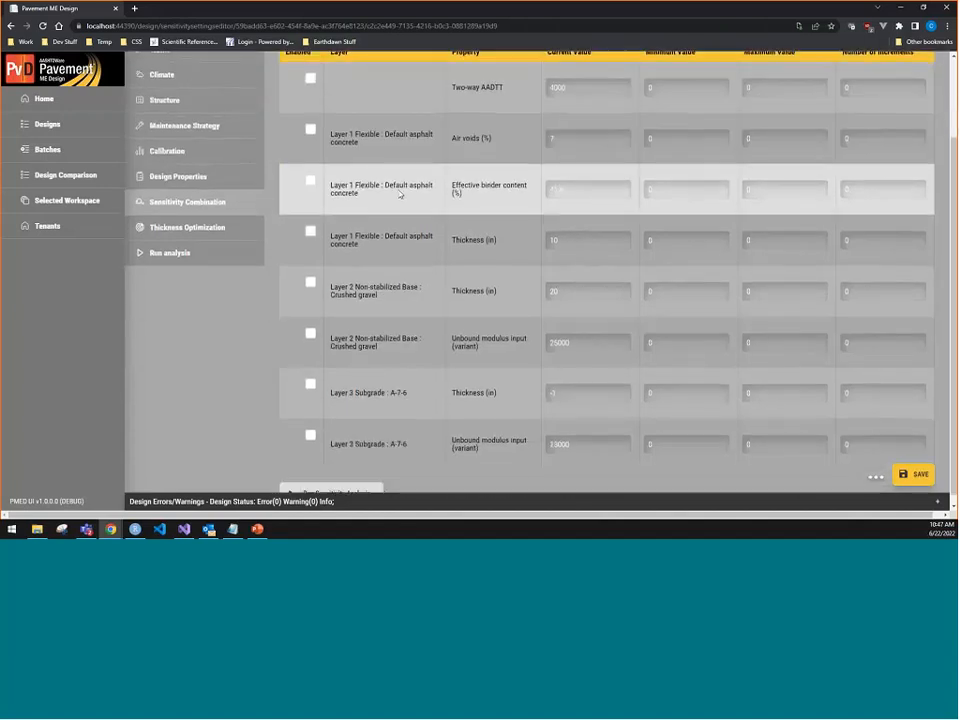
Step: Try enabling sensitivity for the Layer 3 subgrade's unbound modulus and Layer 1's effective binder content and thickness, clearing each selection
click(311, 427)
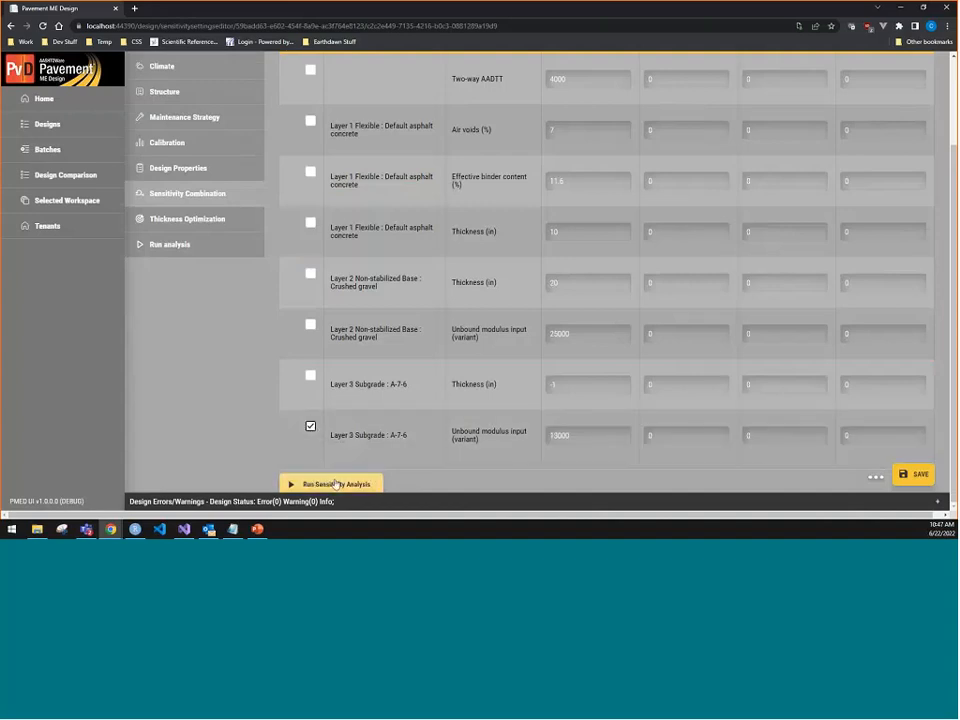
click(311, 426)
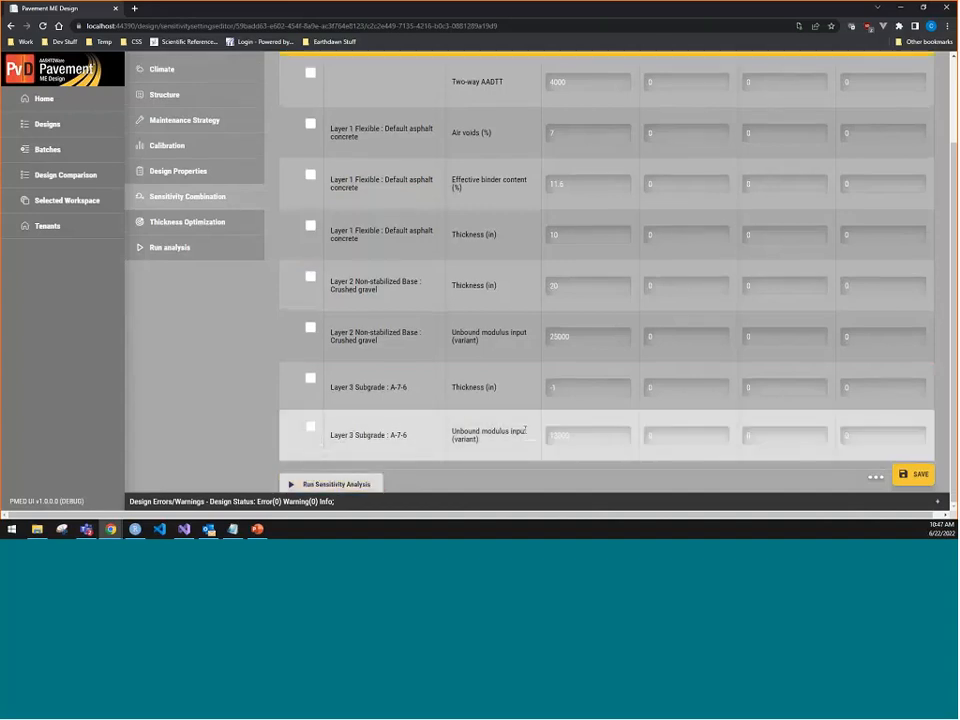
scroll(525, 430, up, 3)
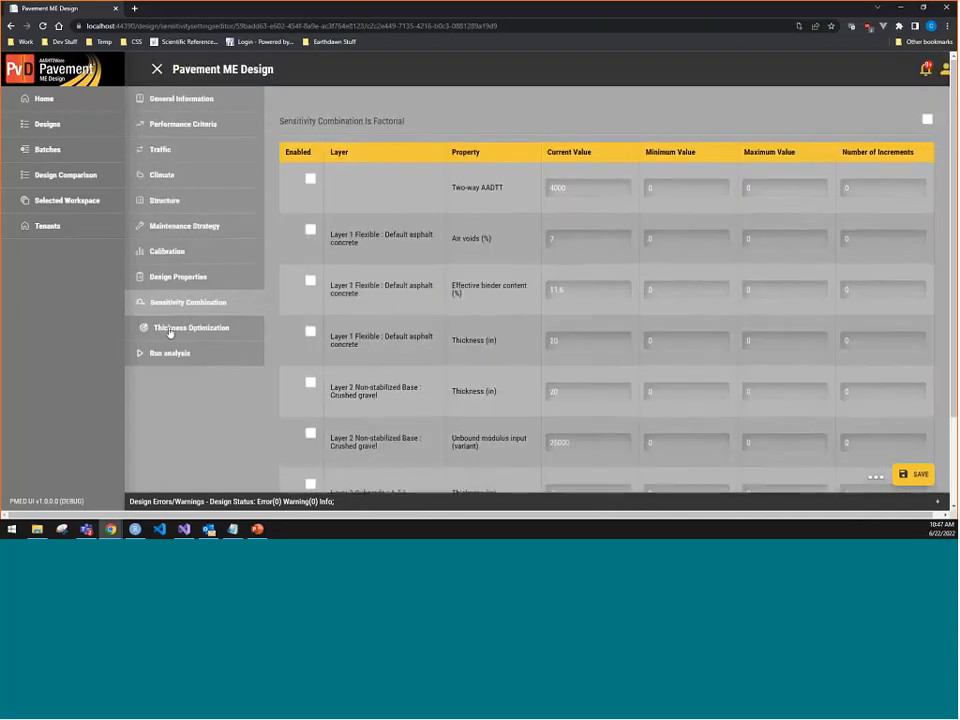
click(310, 281)
click(310, 333)
scroll(386, 343, down, 2)
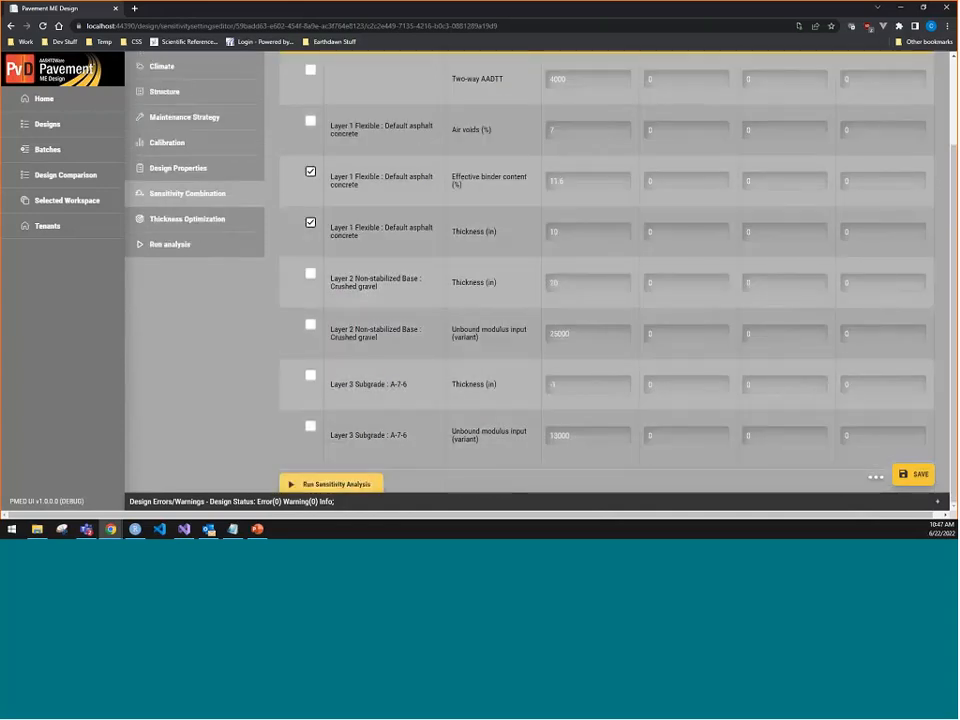
click(310, 222)
click(310, 171)
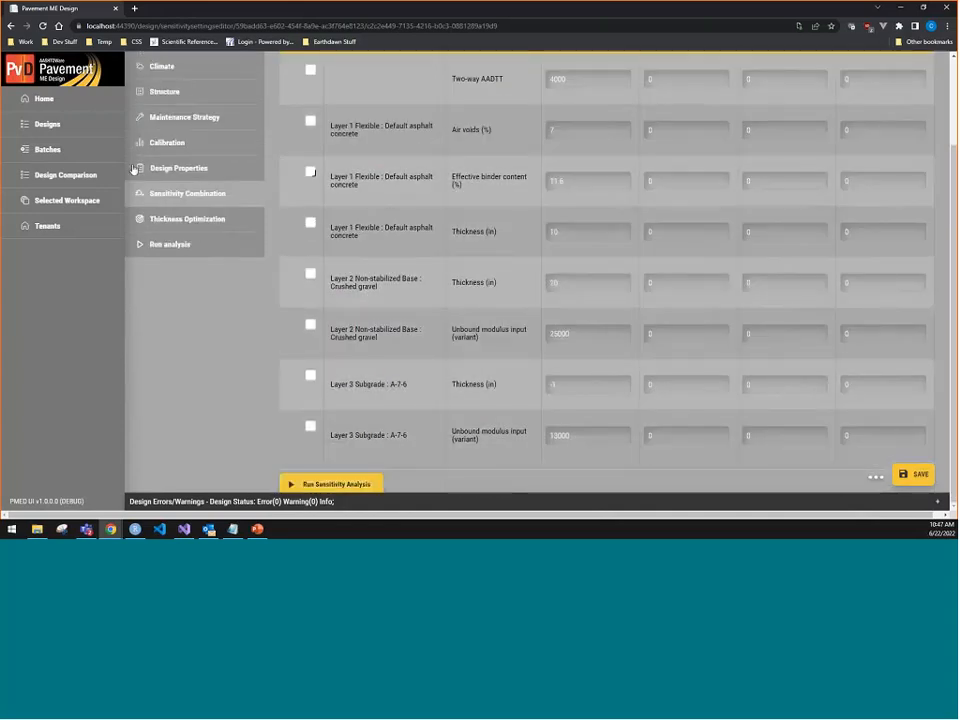
Step: Return to the designs area and check the running analyses and the completed design results
click(58, 128)
click(240, 112)
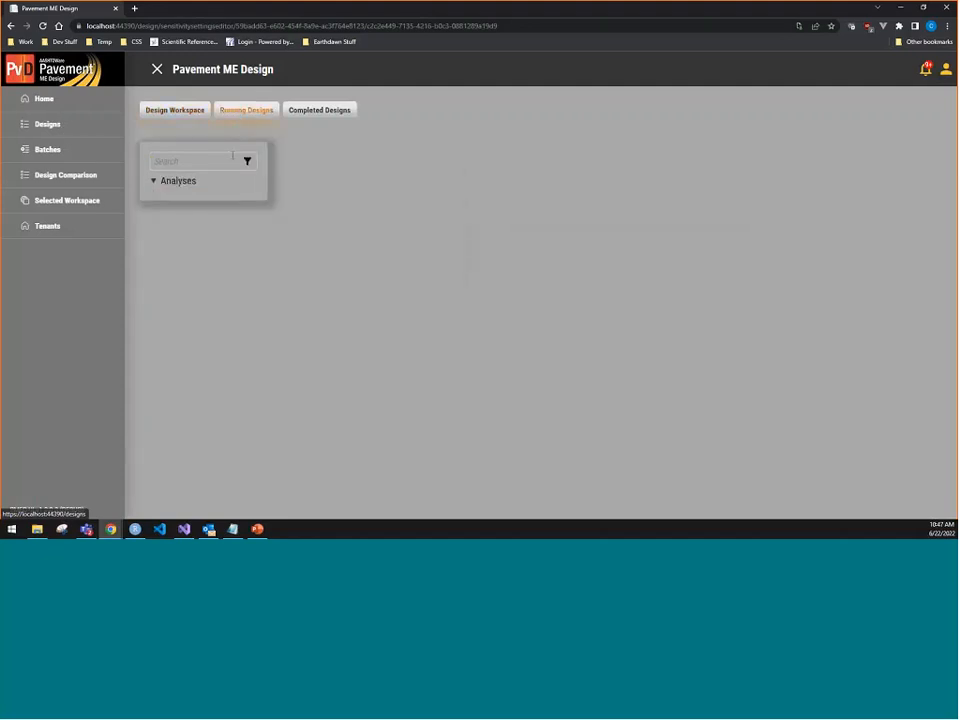
click(334, 111)
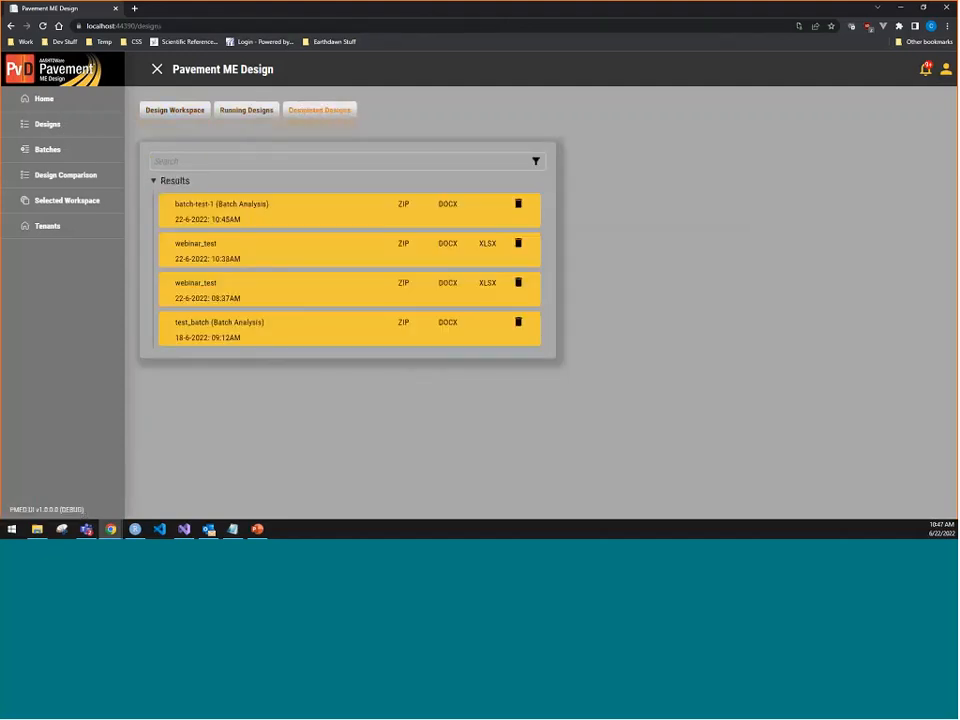
Step: Open webinar_test's thickness optimization settings and select the Layer 2 Non-stabilized Base : Crushed gravel for optimization
click(54, 126)
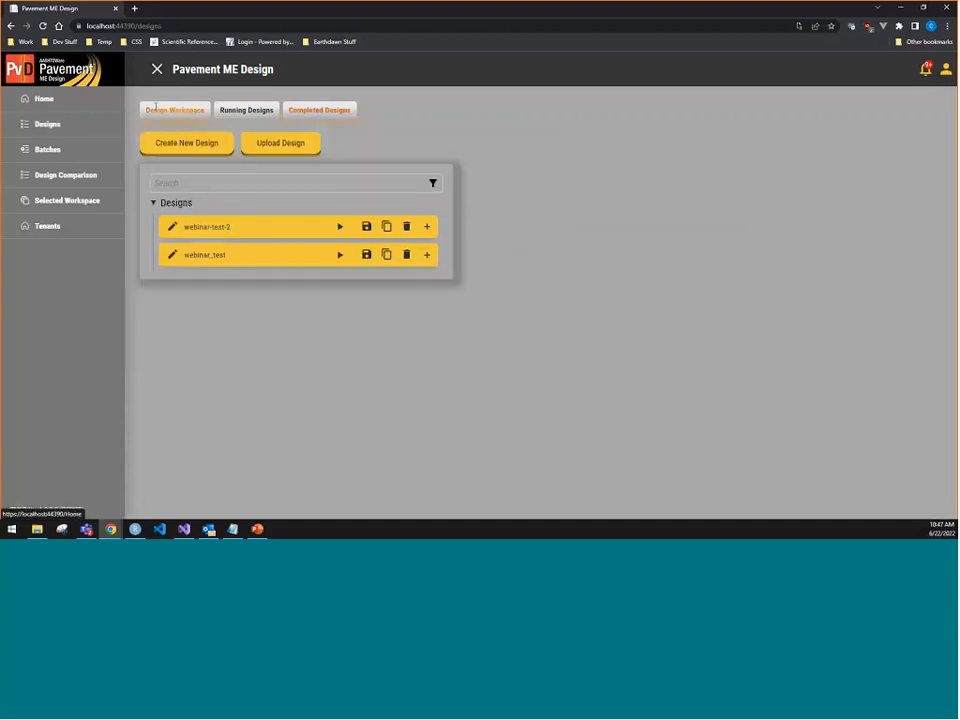
click(174, 254)
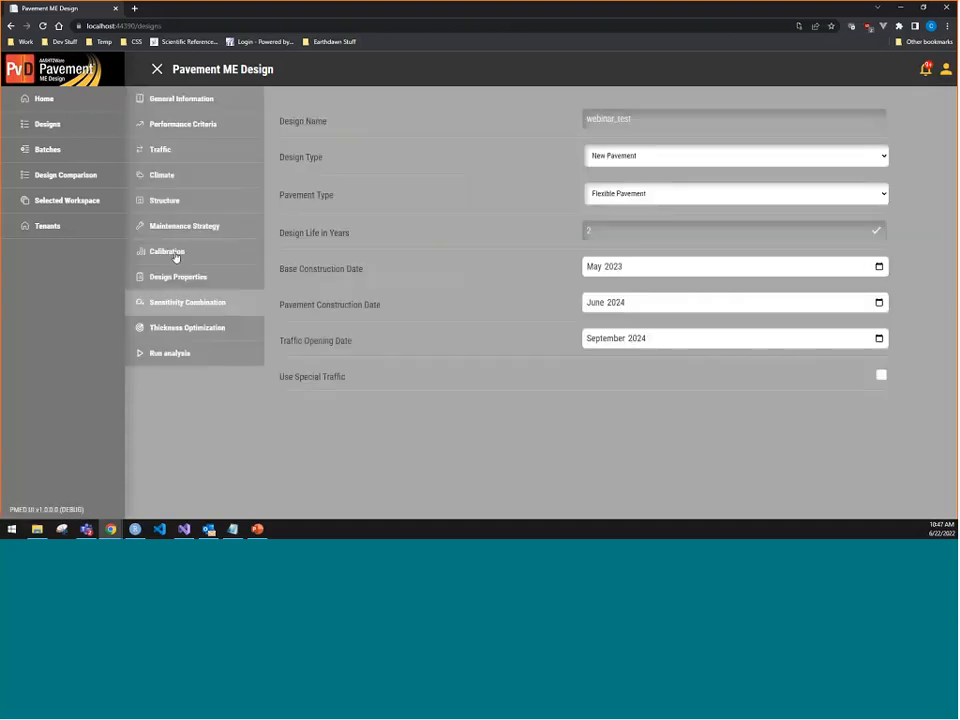
click(189, 328)
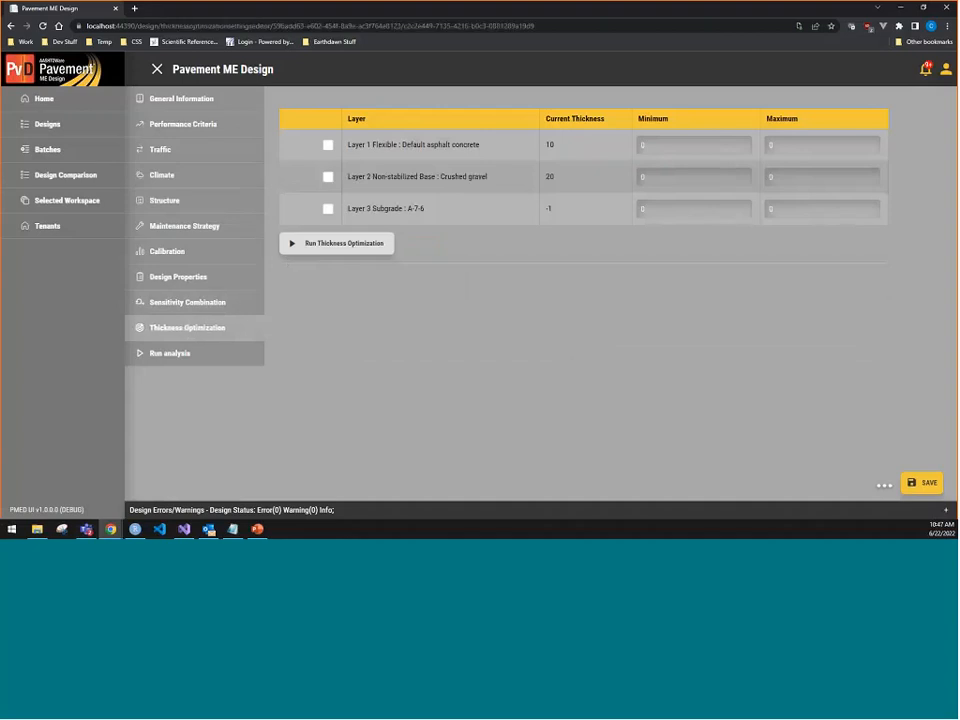
click(329, 179)
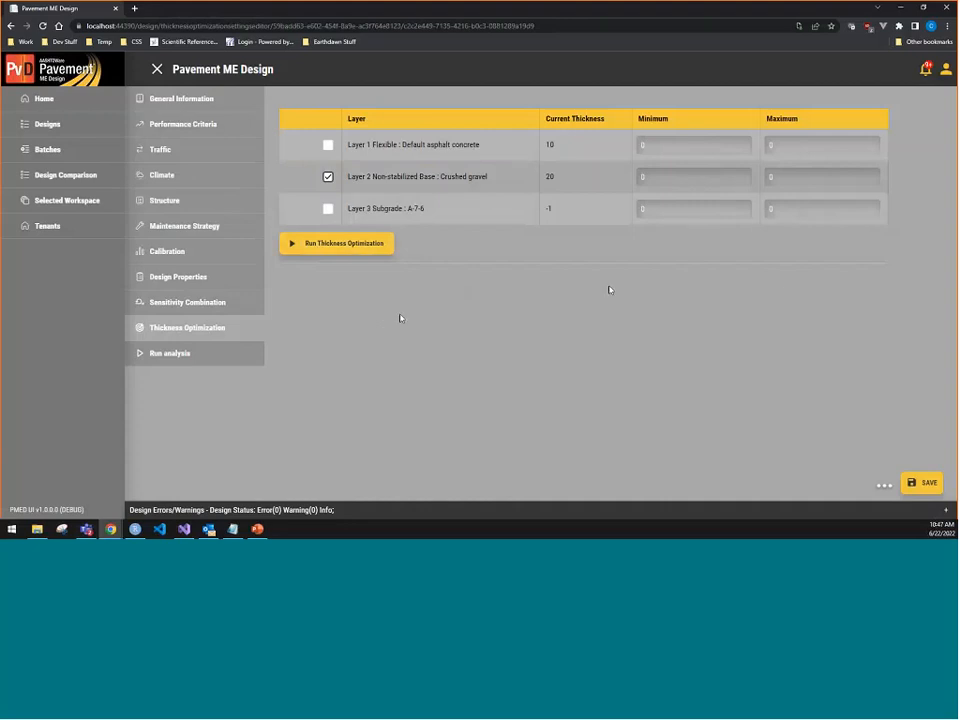
Step: Check where optimization runs and their results are listed among running and completed designs, returning to the design workspace
click(59, 127)
click(249, 115)
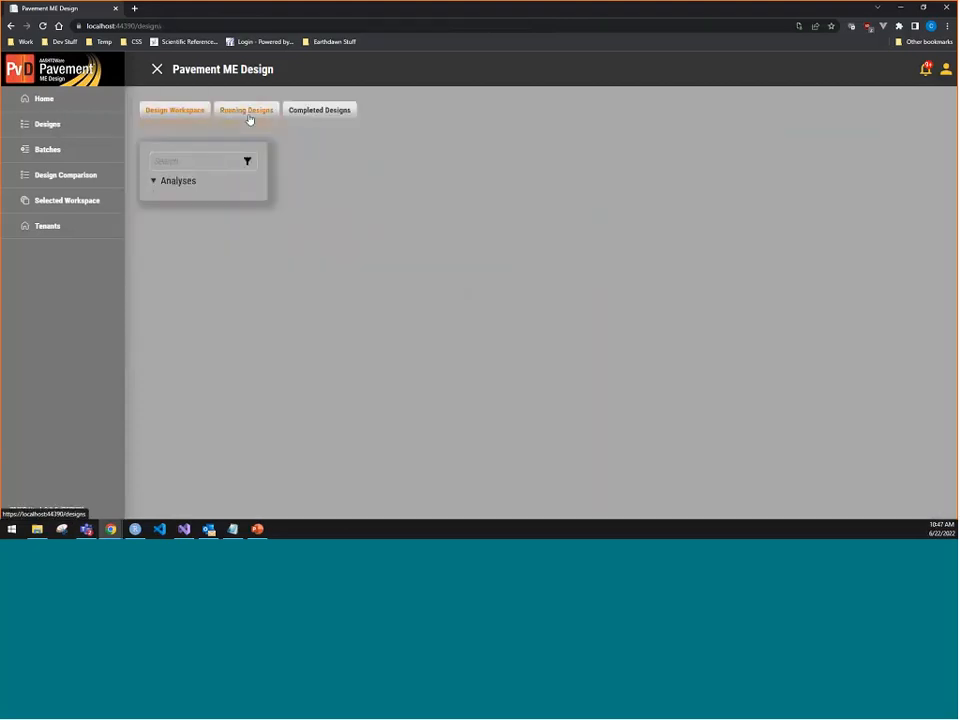
click(318, 111)
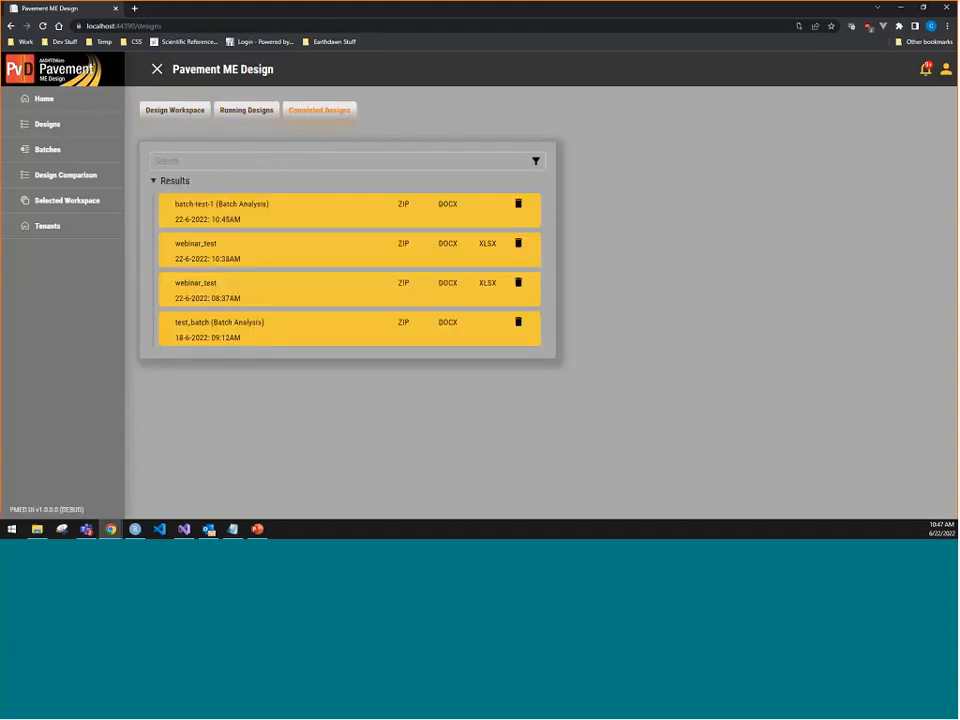
click(178, 112)
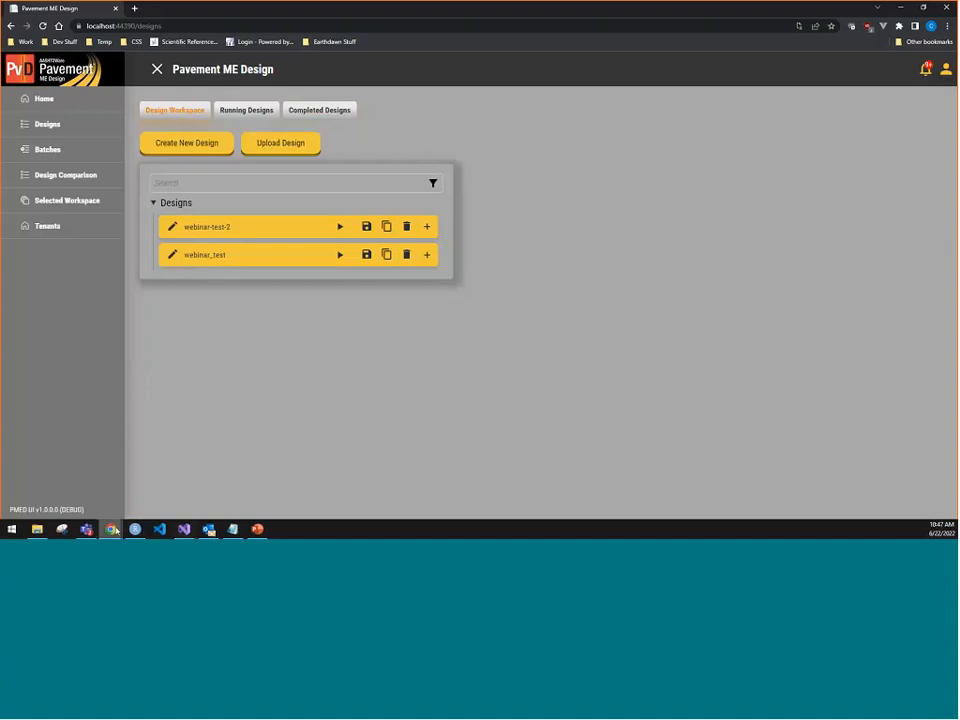
Step: Switch to PowerPoint and present the webinar slides from the outline slide, advancing to the "Tenants, Libraries, Workspaces, and Users" slide
click(258, 529)
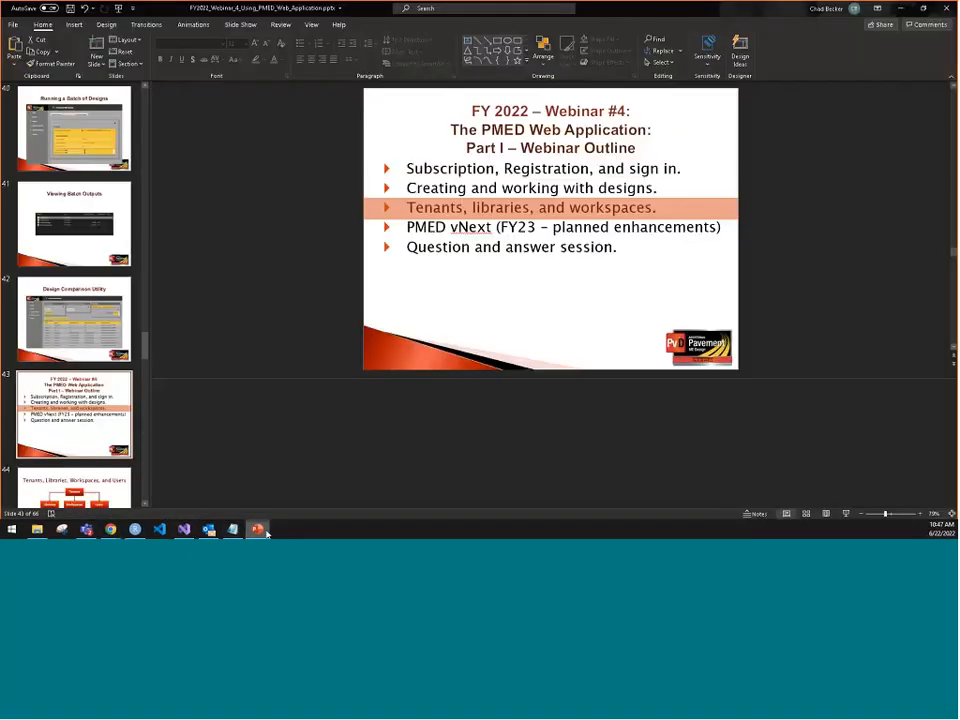
click(846, 513)
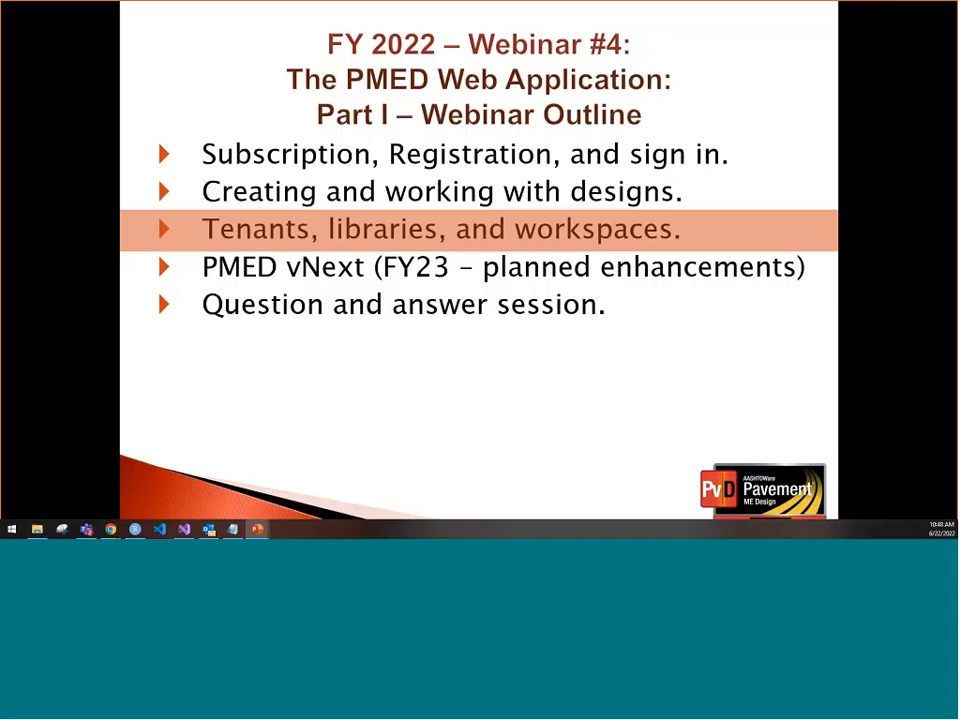
key(Right)
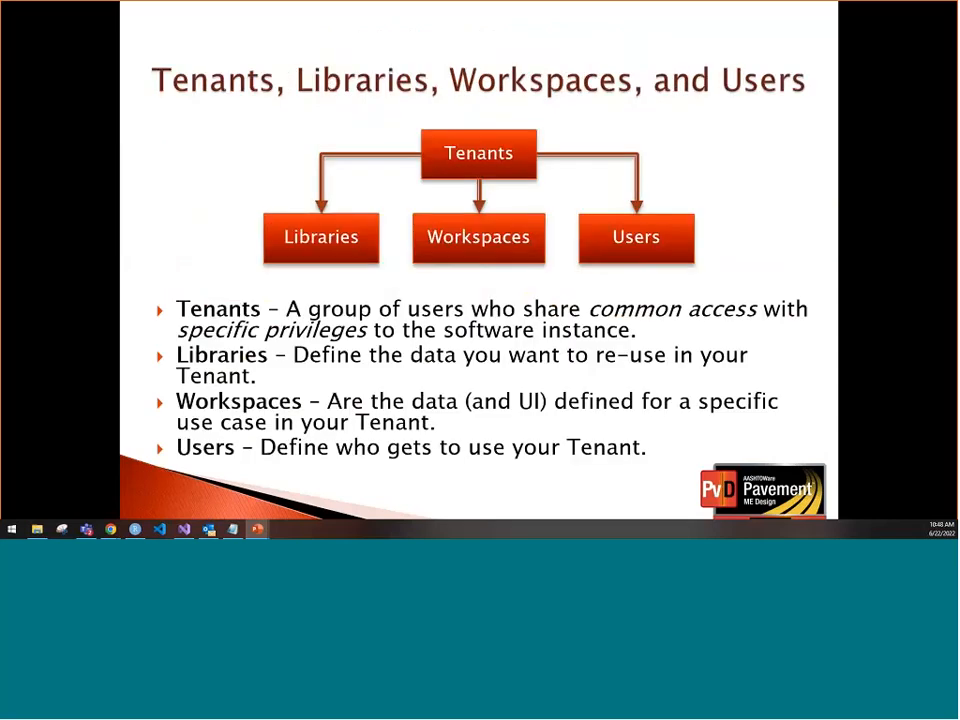
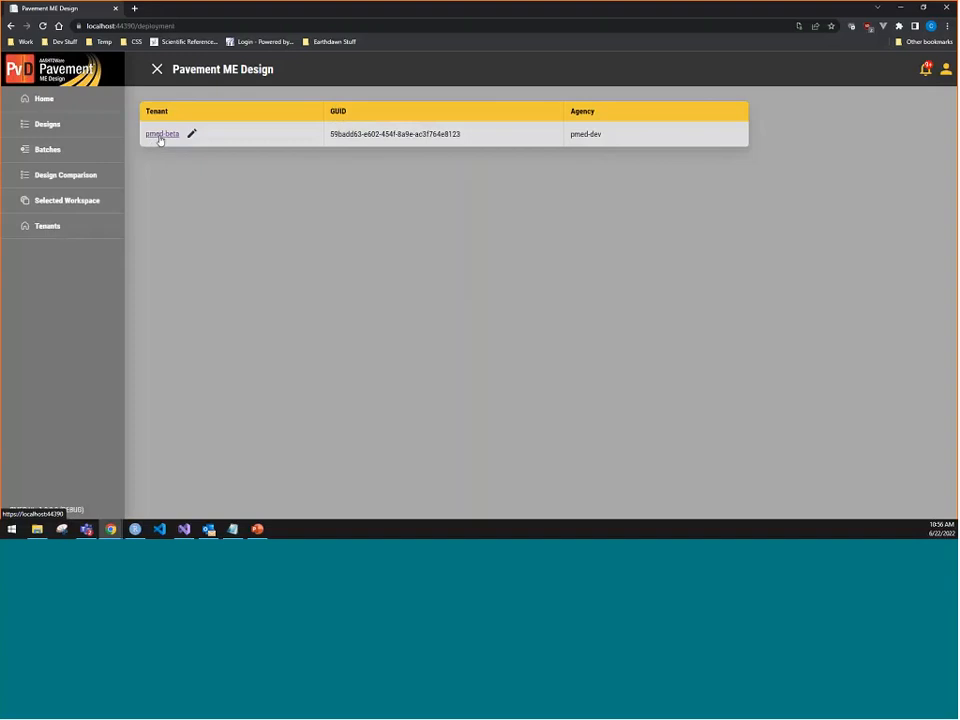
Step: Open cbb-test-workspace from the pmed-beta tenant's workspaces and dismiss the Outlook notification
click(160, 137)
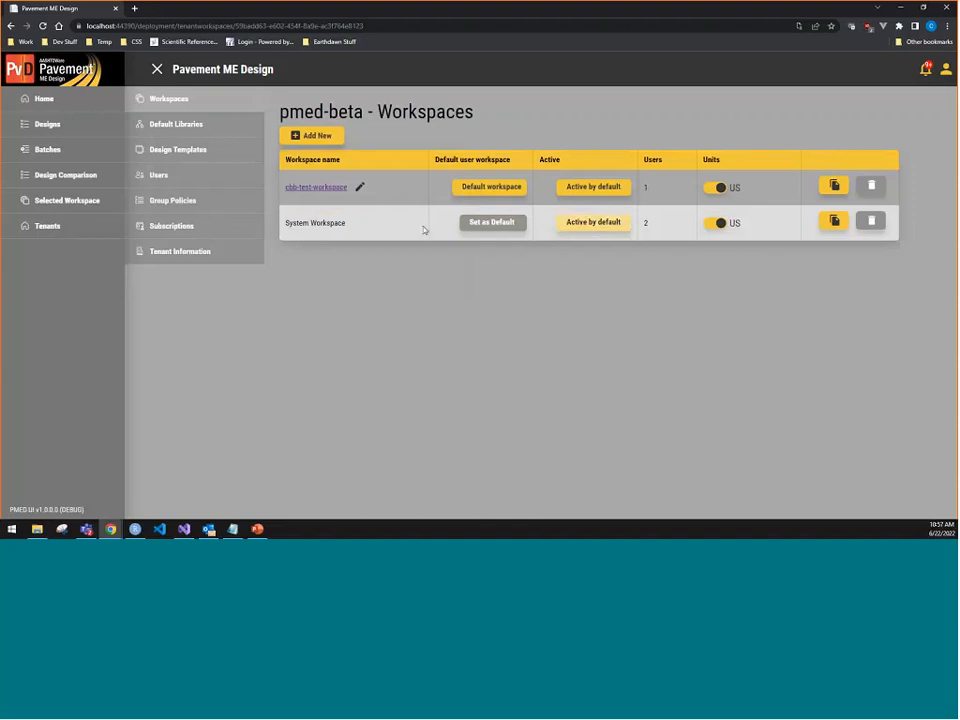
click(300, 188)
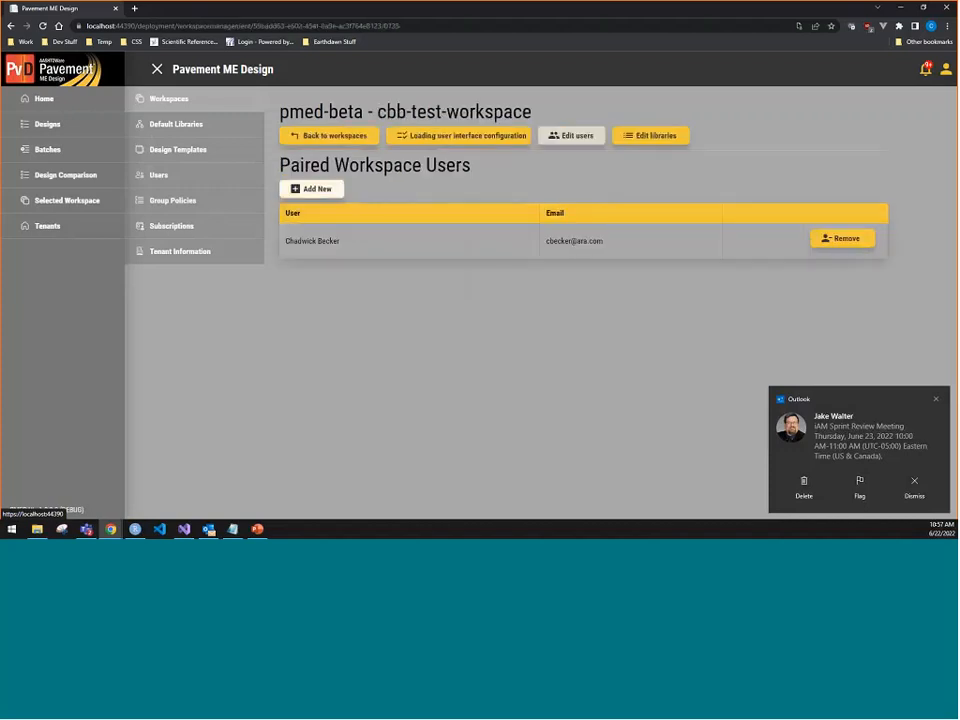
click(936, 400)
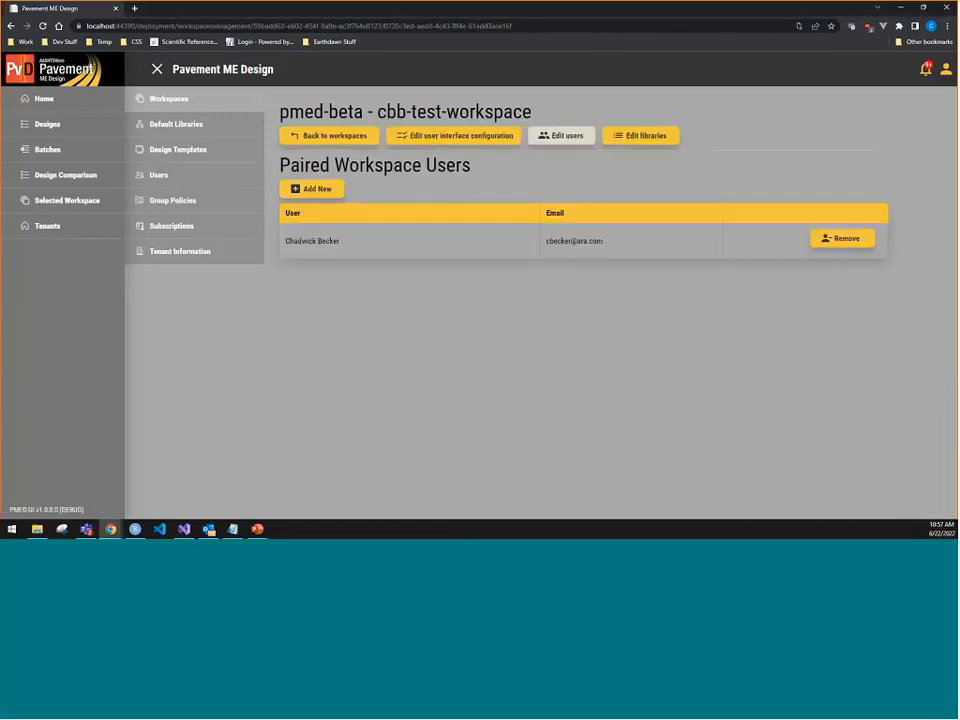
Step: Review cbb-test-workspace's paired libraries and users, and open its user interface configuration
click(630, 139)
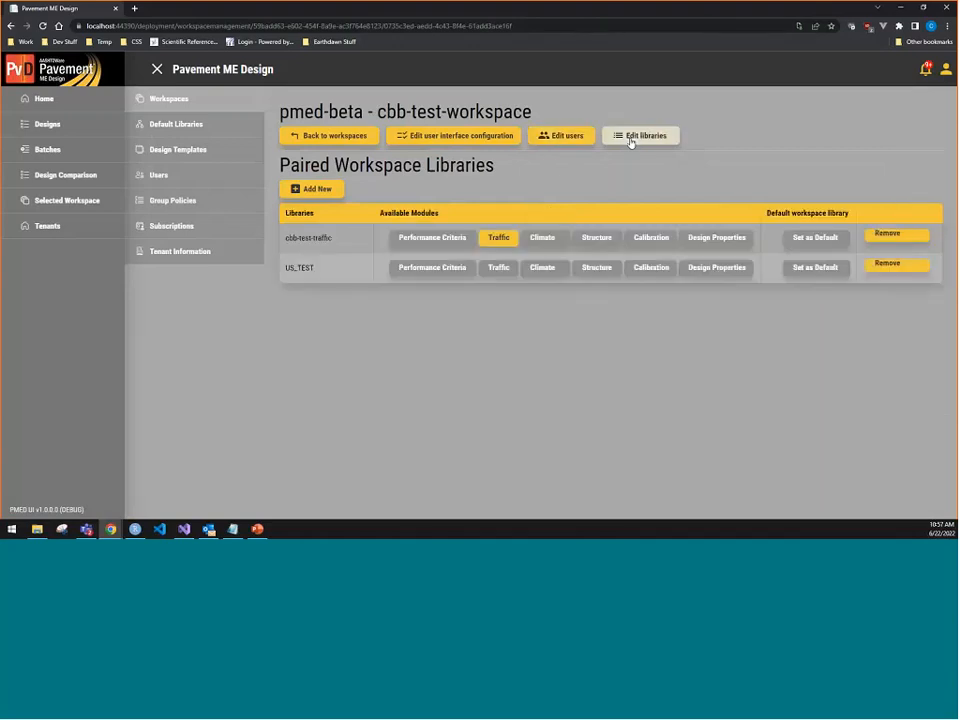
click(500, 240)
click(566, 138)
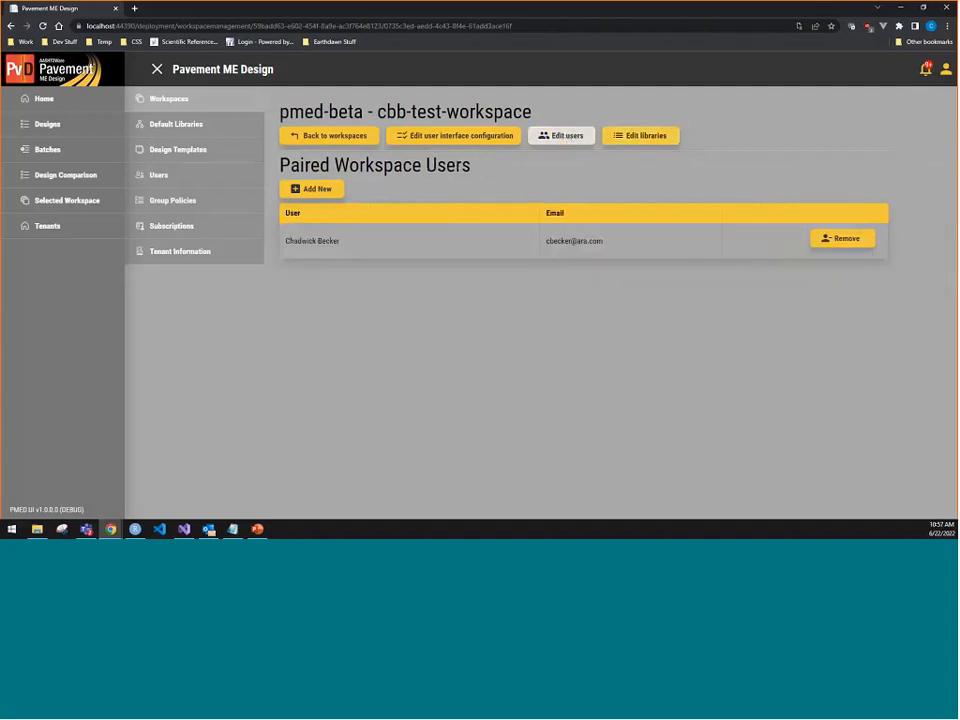
click(448, 141)
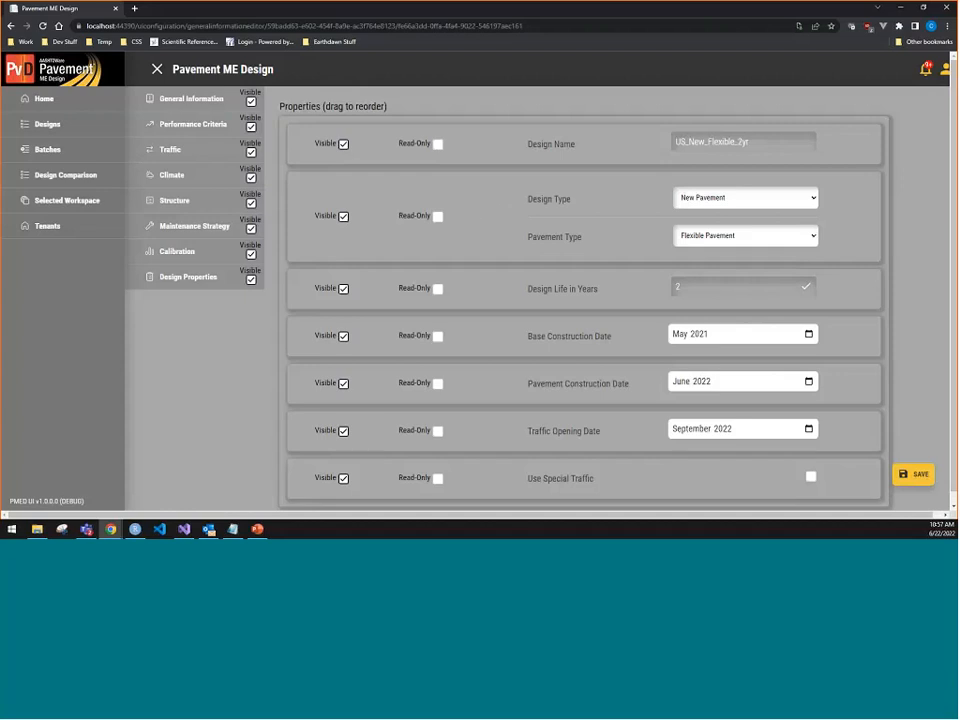
Step: Reorder the structure's Mixture Volumetrics properties to percentage asphalt content, air voids, then effective binder content
click(199, 203)
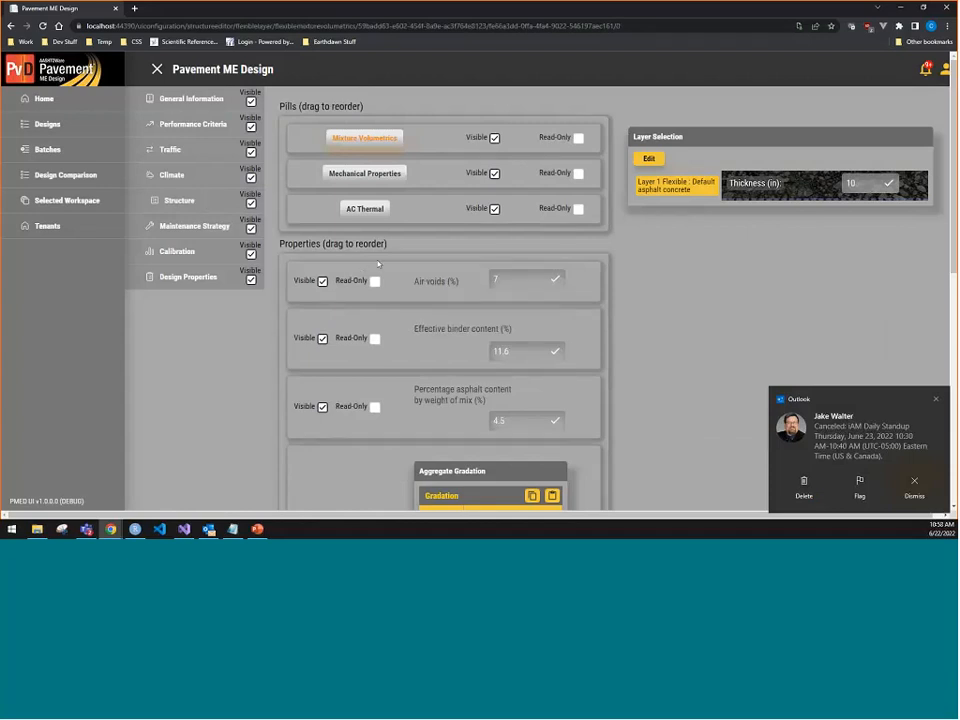
scroll(368, 322, down, 3)
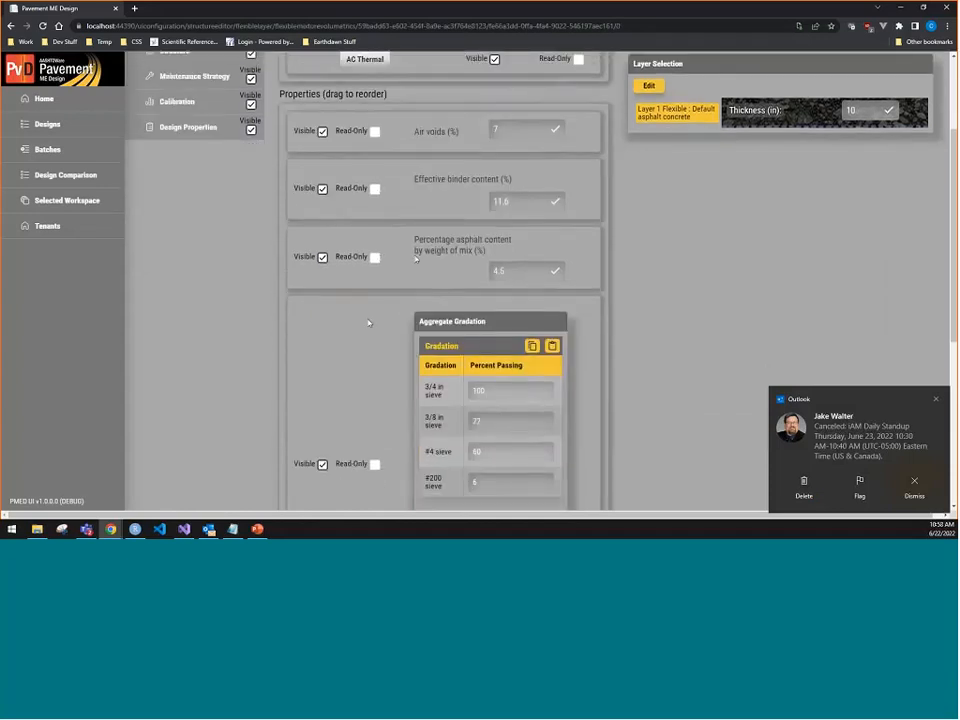
drag(440, 267, 450, 192)
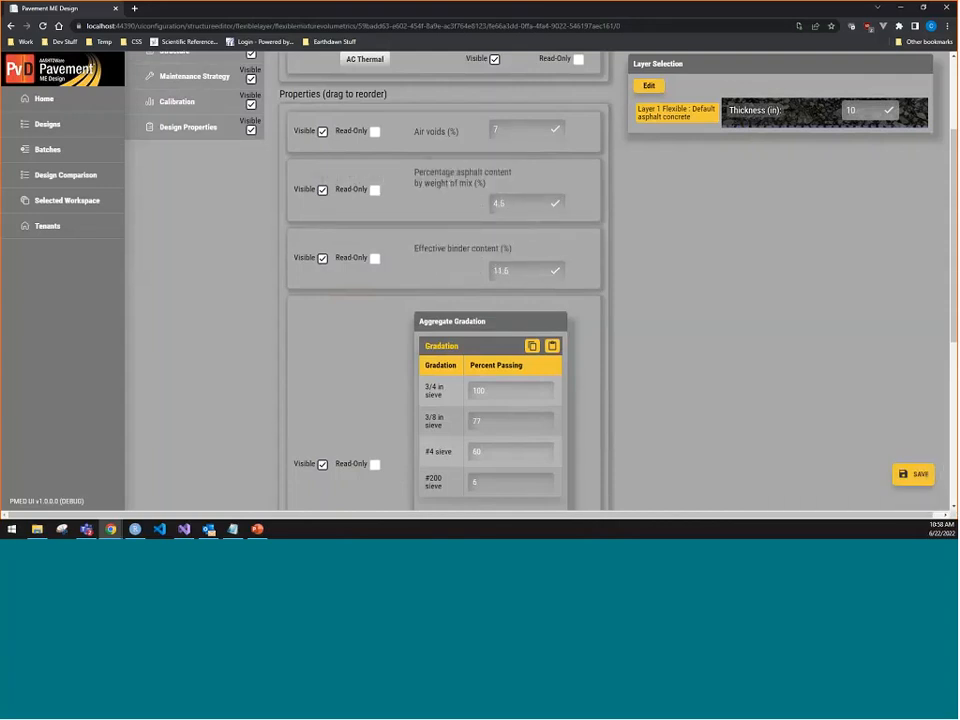
drag(429, 144, 430, 207)
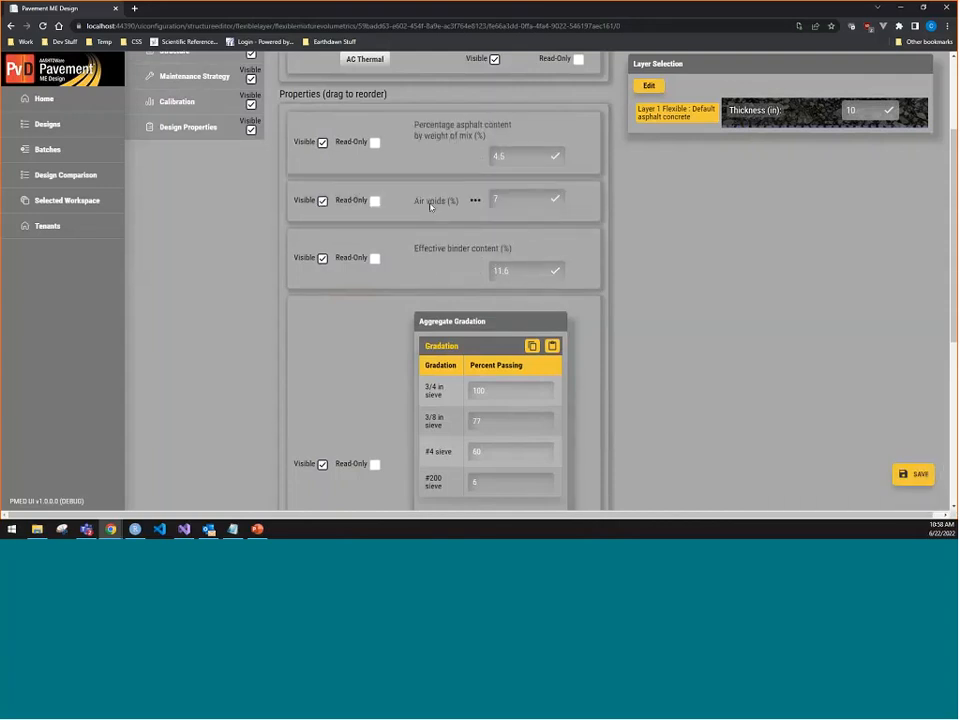
Step: Toggle the Air voids property's visibility off and on, make it read-only, and close the Outlook notification
click(322, 201)
click(323, 201)
click(376, 202)
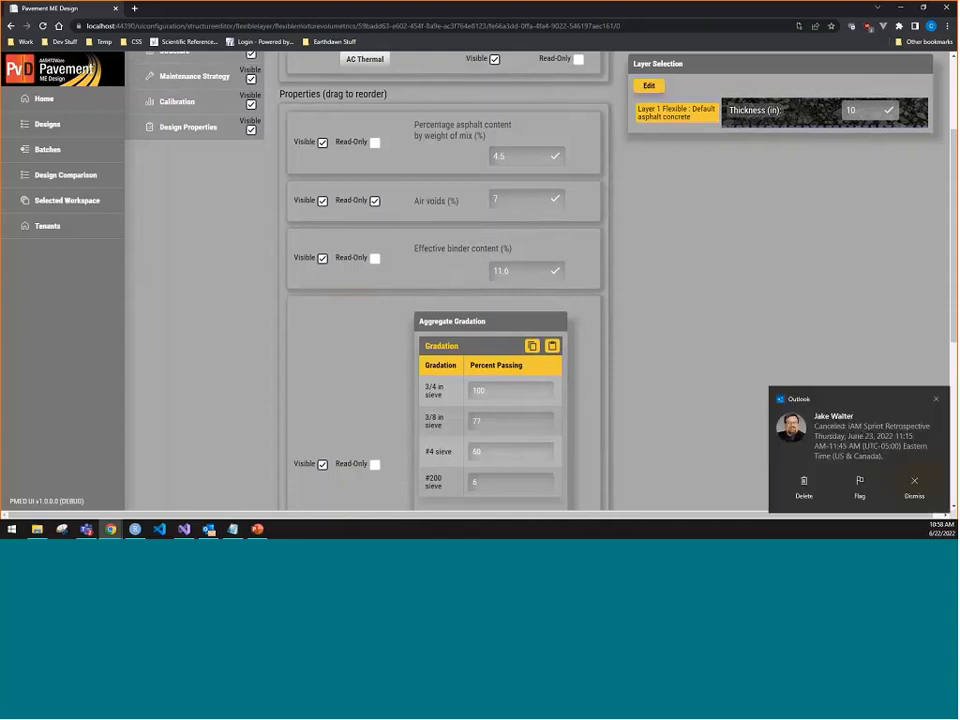
click(936, 402)
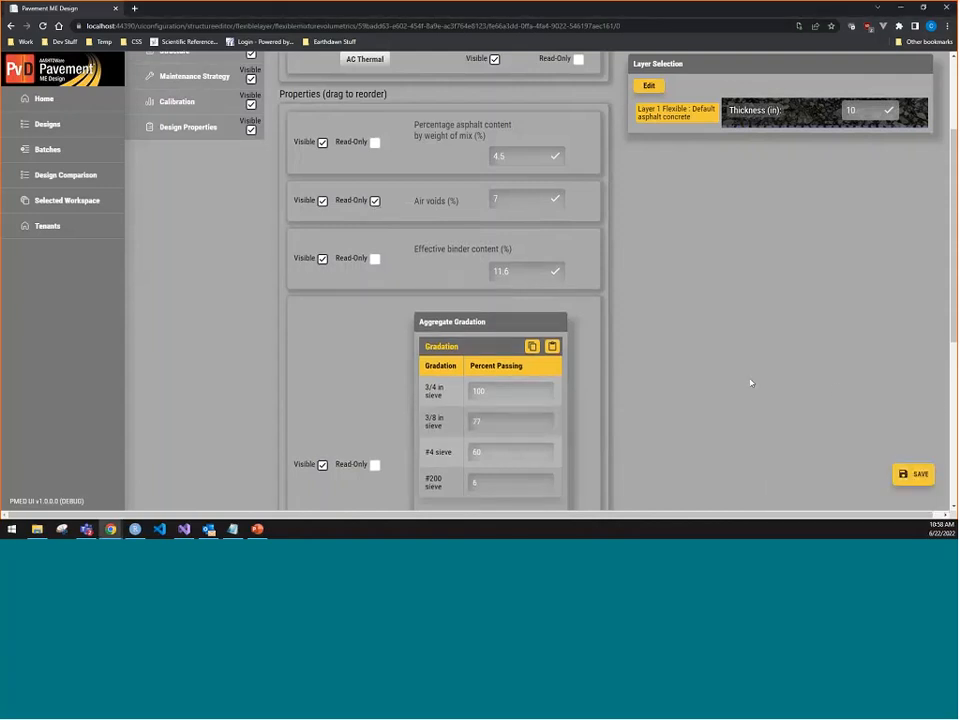
scroll(750, 386, up, 3)
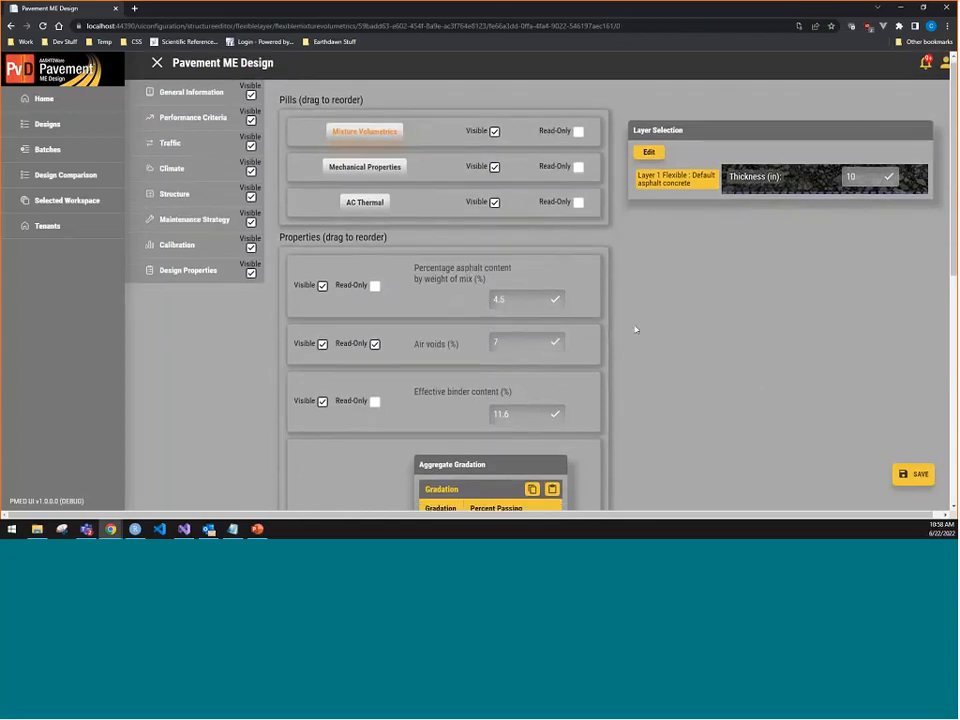
scroll(636, 330, down, 1)
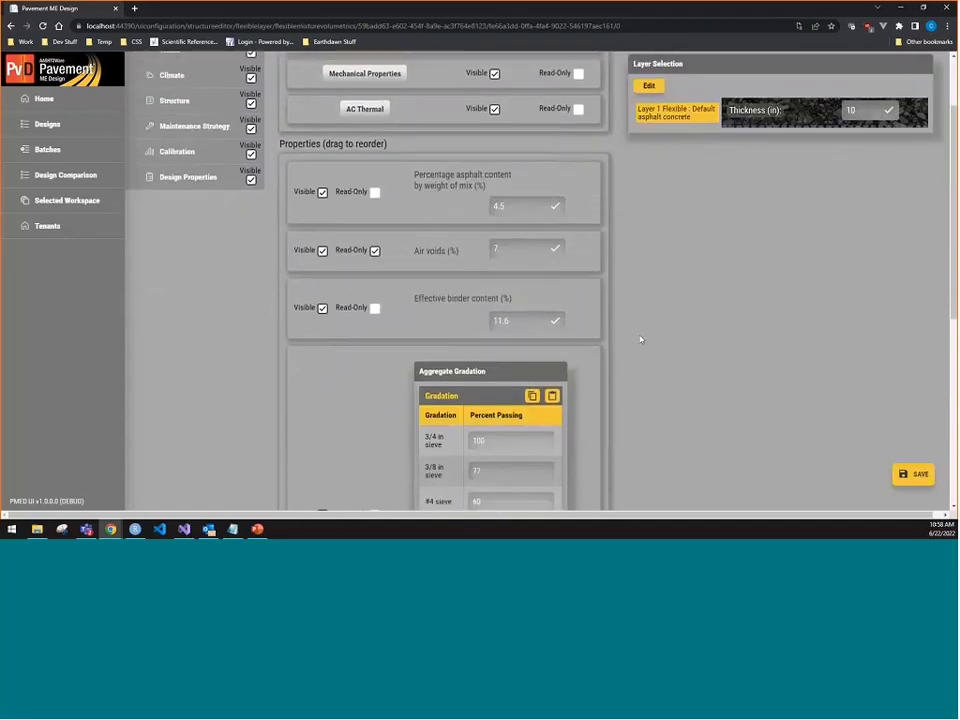
scroll(640, 335, down, 4)
scroll(636, 338, up, 6)
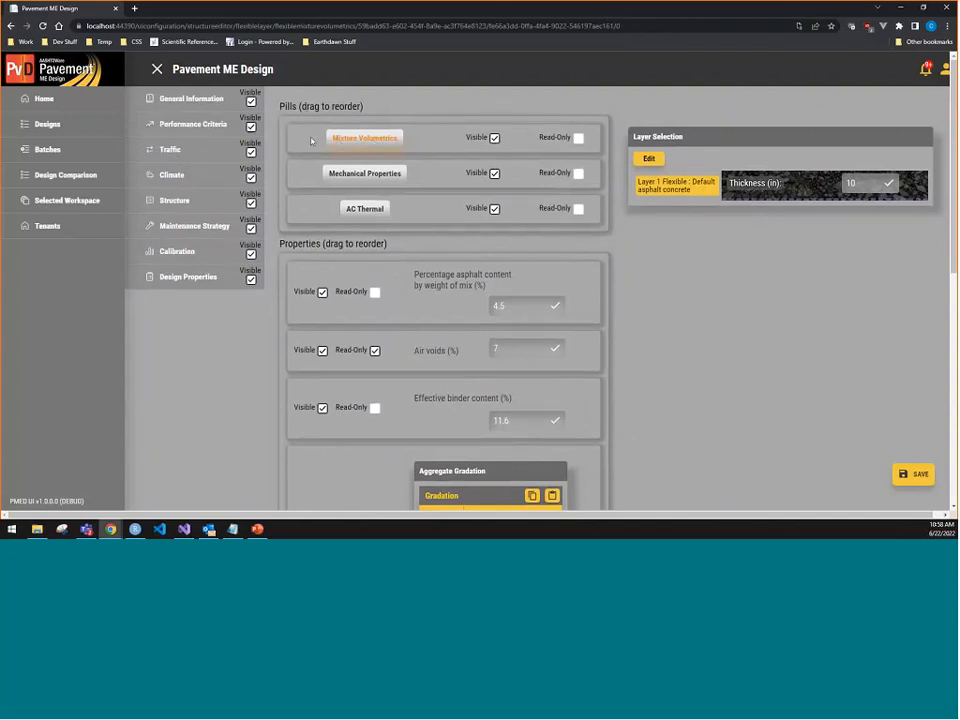
mouse_move(311, 141)
mouse_down()
mouse_move(313, 181)
mouse_move(315, 141)
mouse_up()
Step: Open the pmed-beta tenant's default libraries and review which modules each library in the full list provides
click(65, 226)
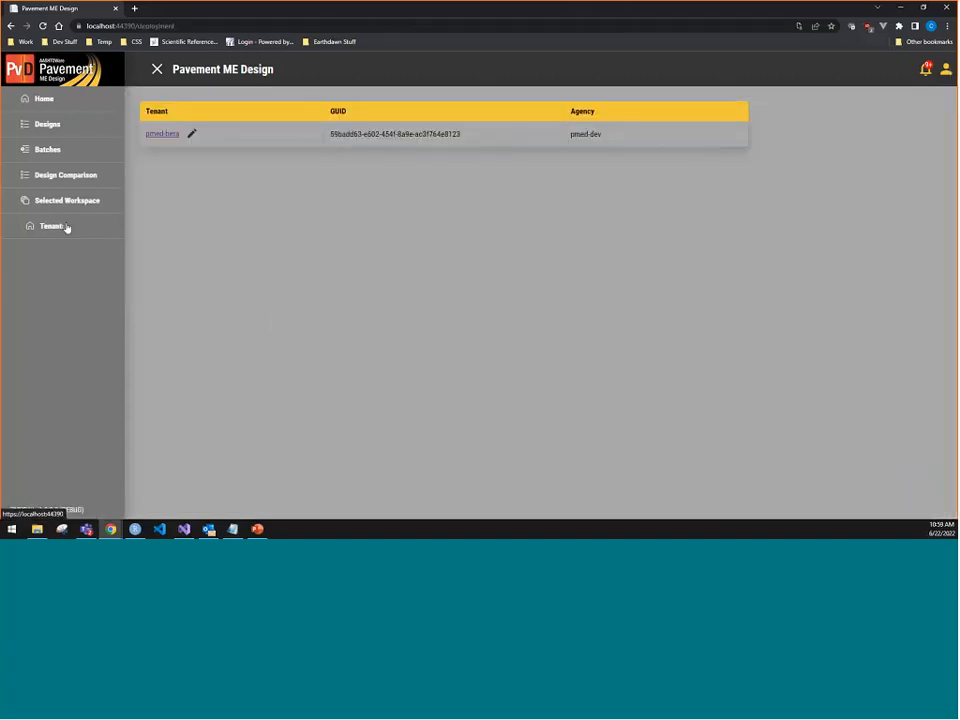
click(160, 135)
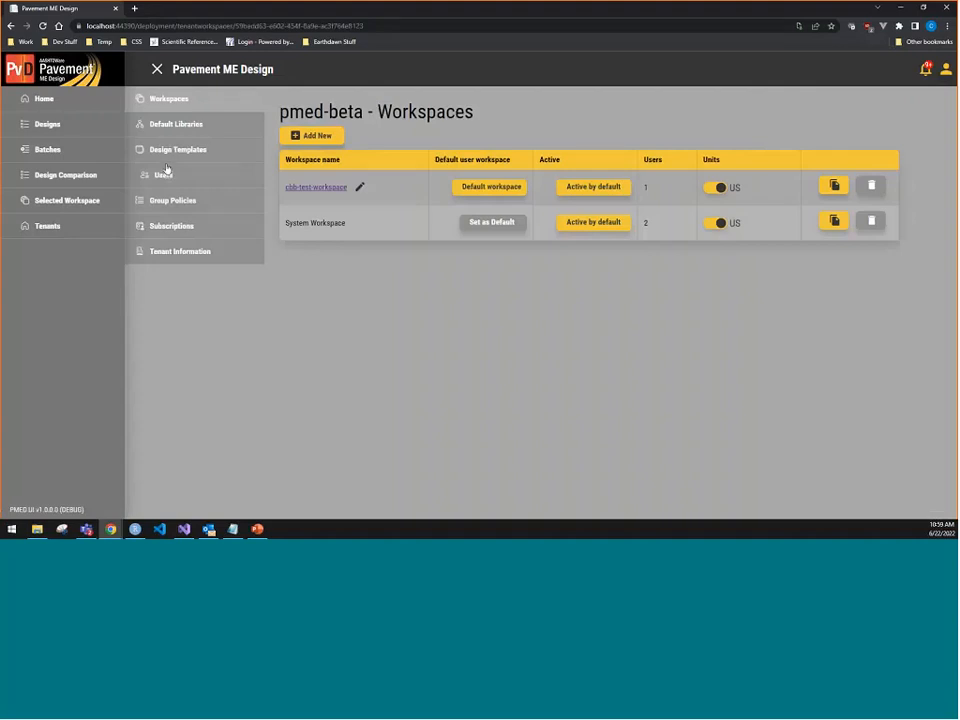
click(162, 128)
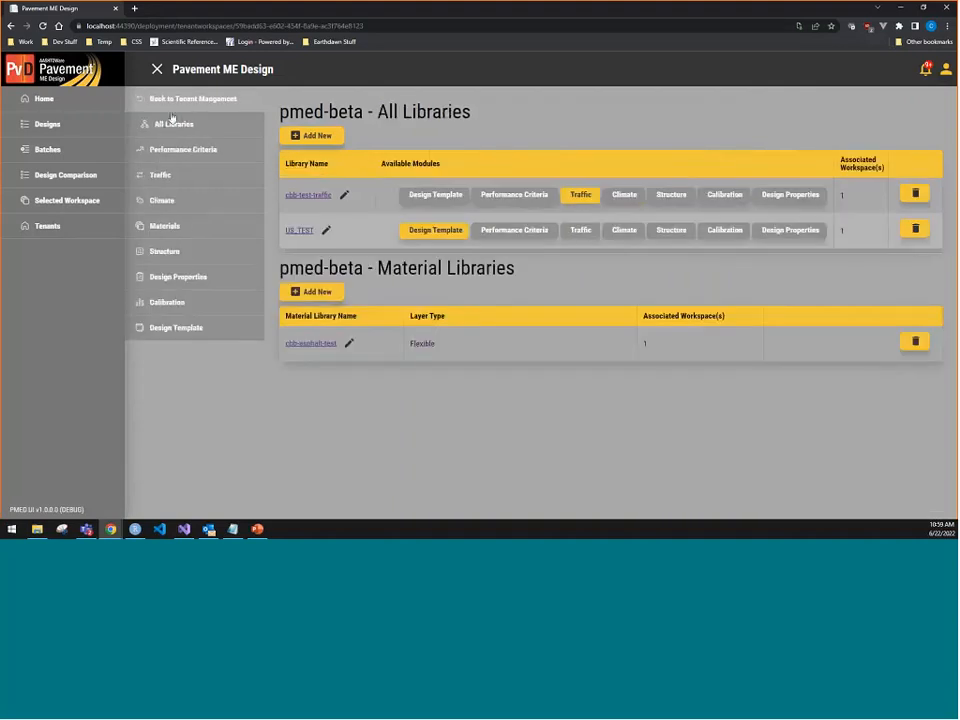
click(172, 121)
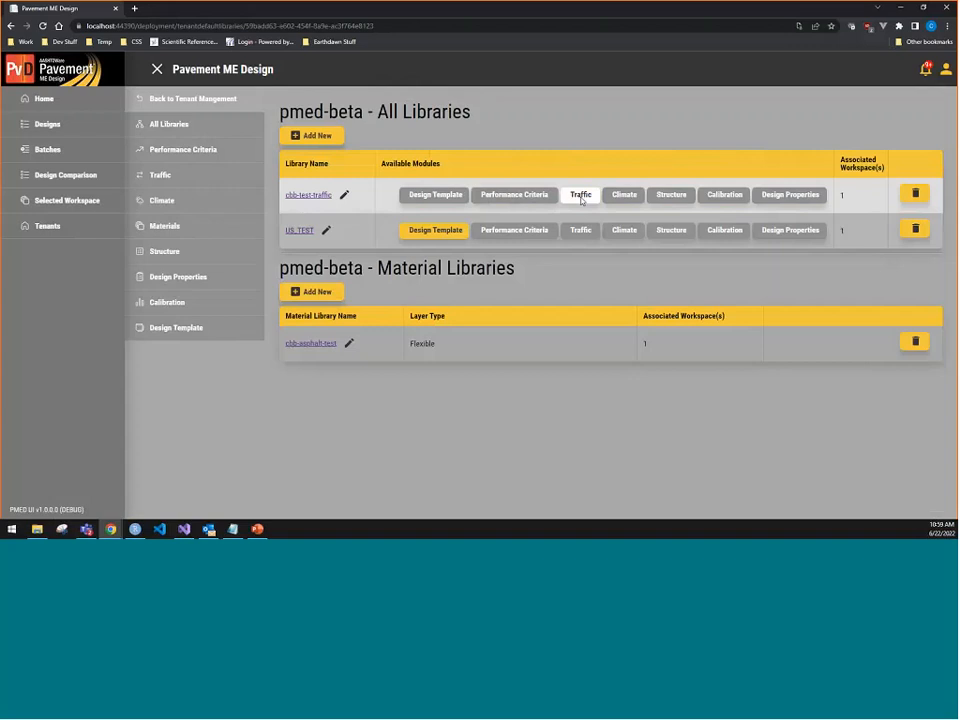
click(436, 231)
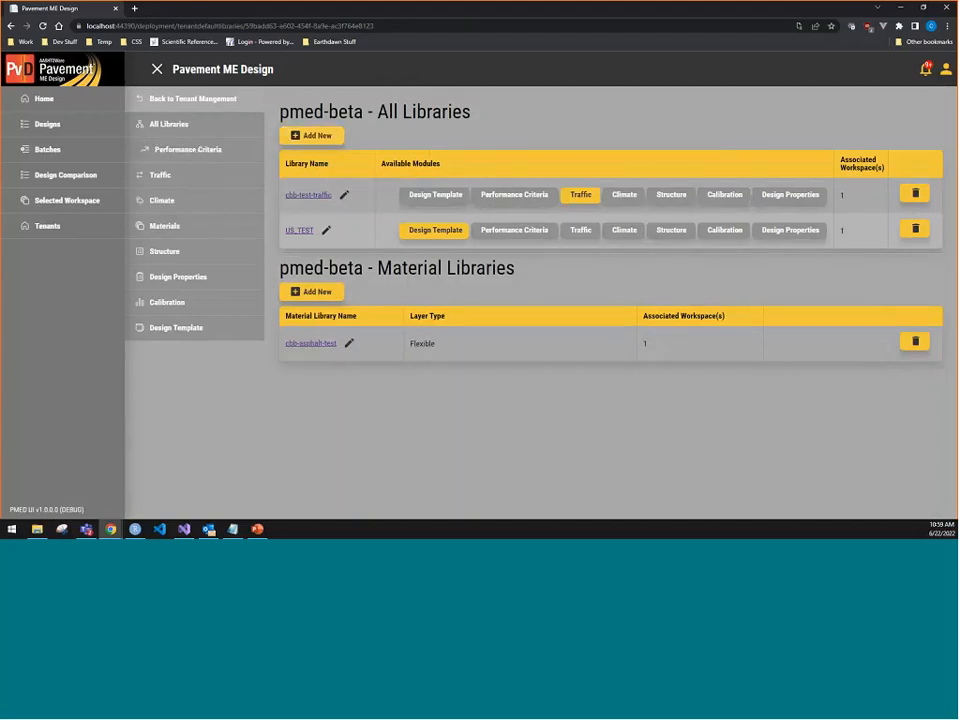
Step: Review pmed-beta's performance criteria, traffic, materials, calibration and design template libraries, and return to tenant management
click(169, 150)
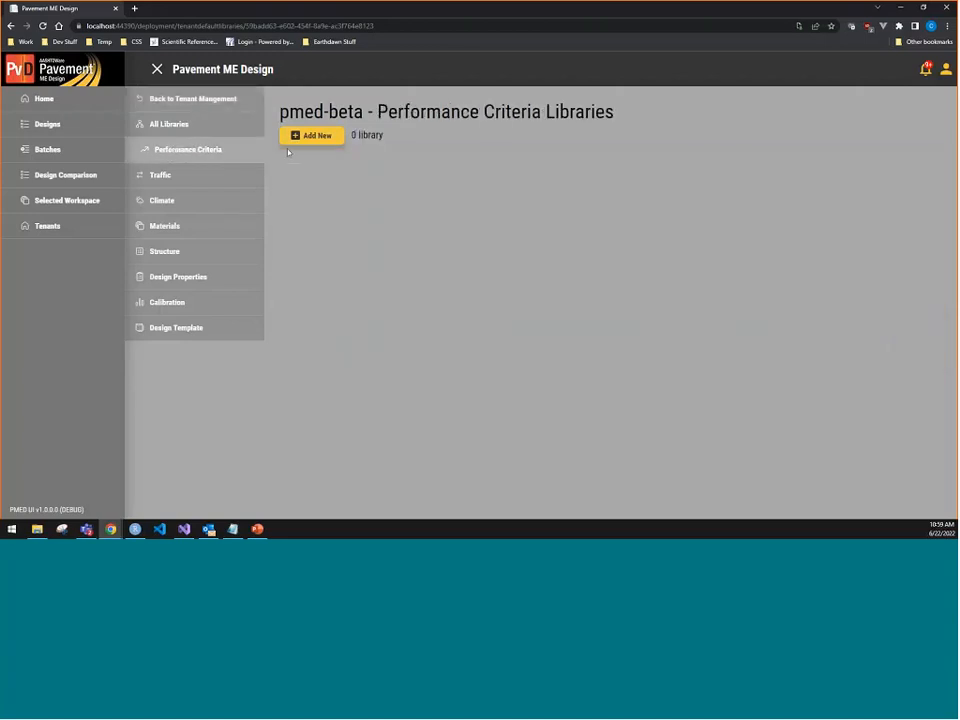
click(181, 181)
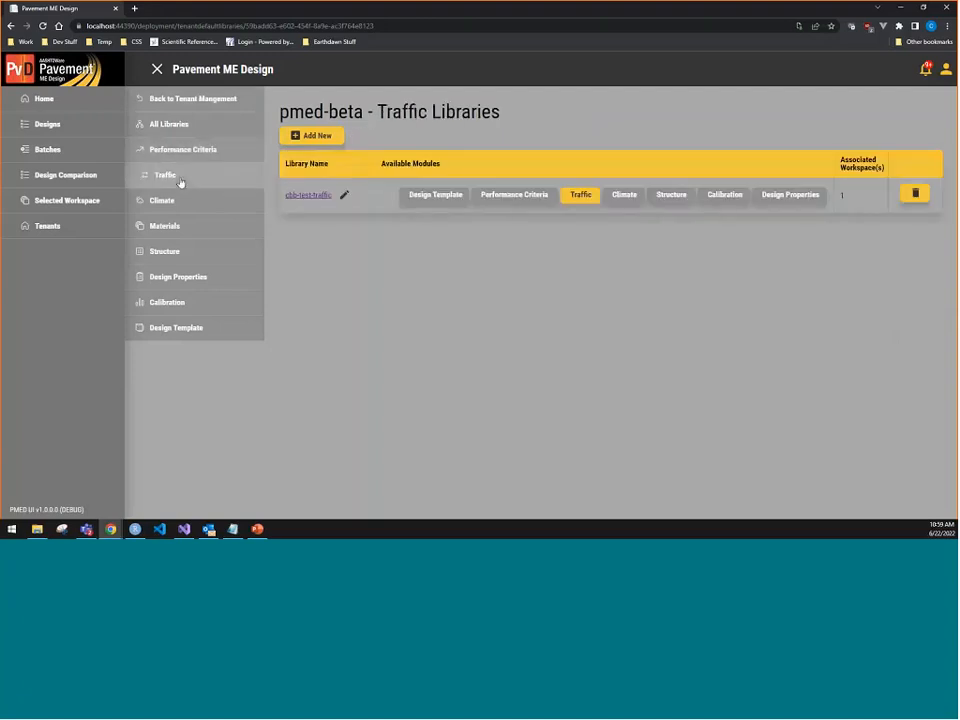
click(191, 232)
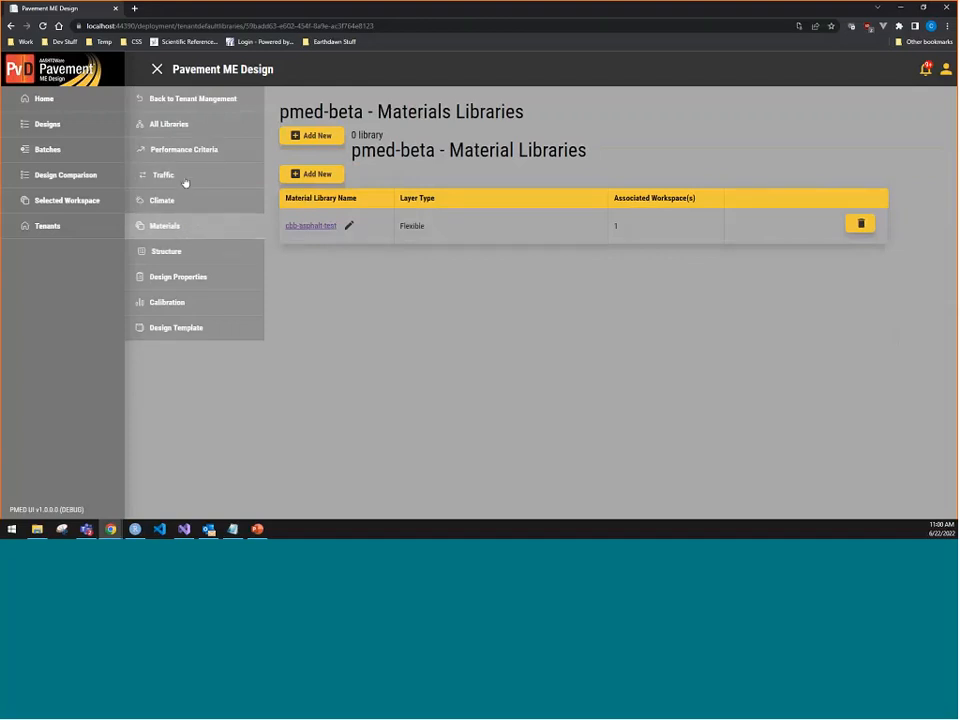
click(167, 128)
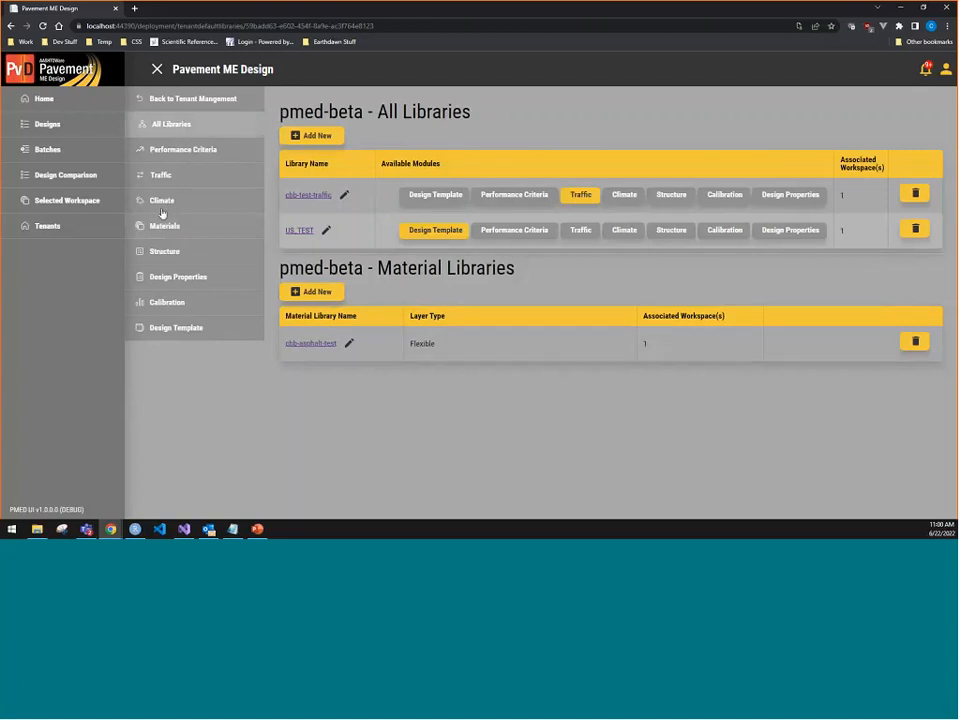
click(172, 303)
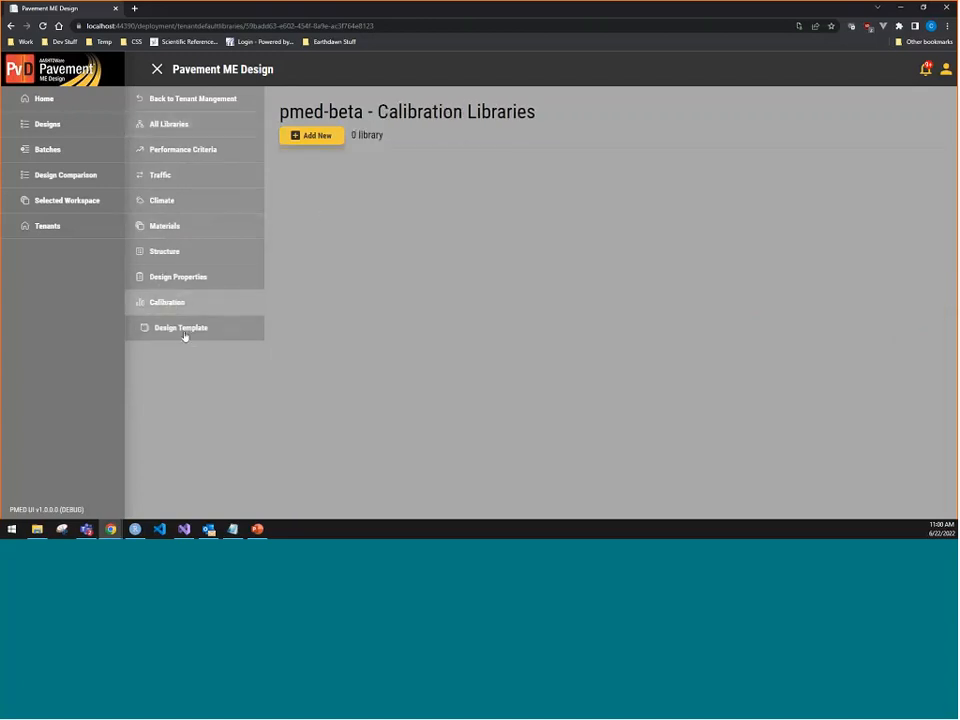
click(184, 330)
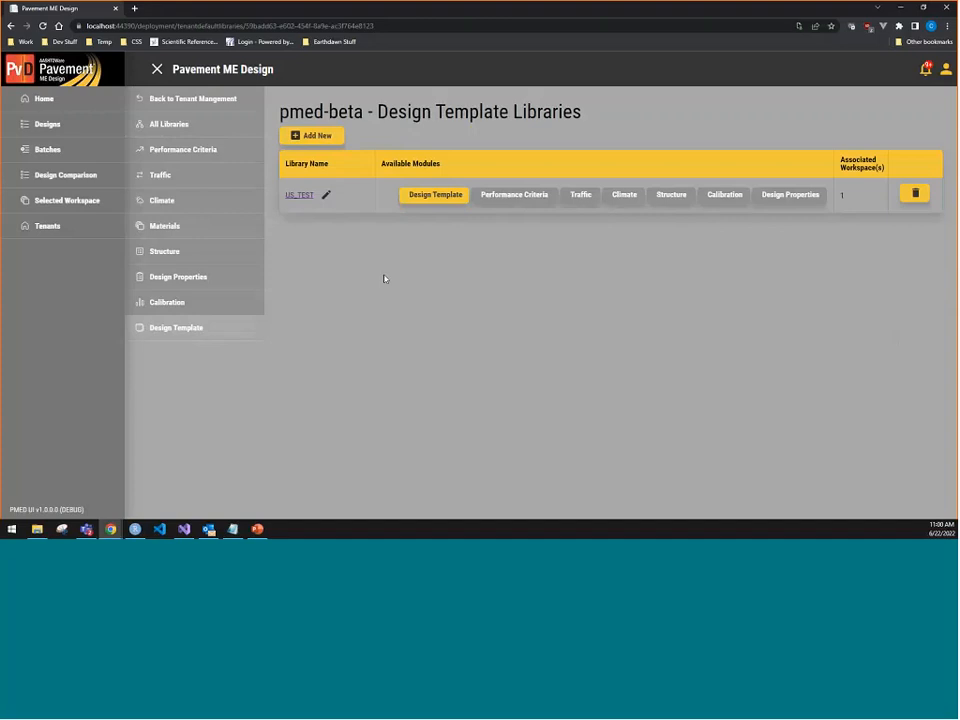
click(198, 100)
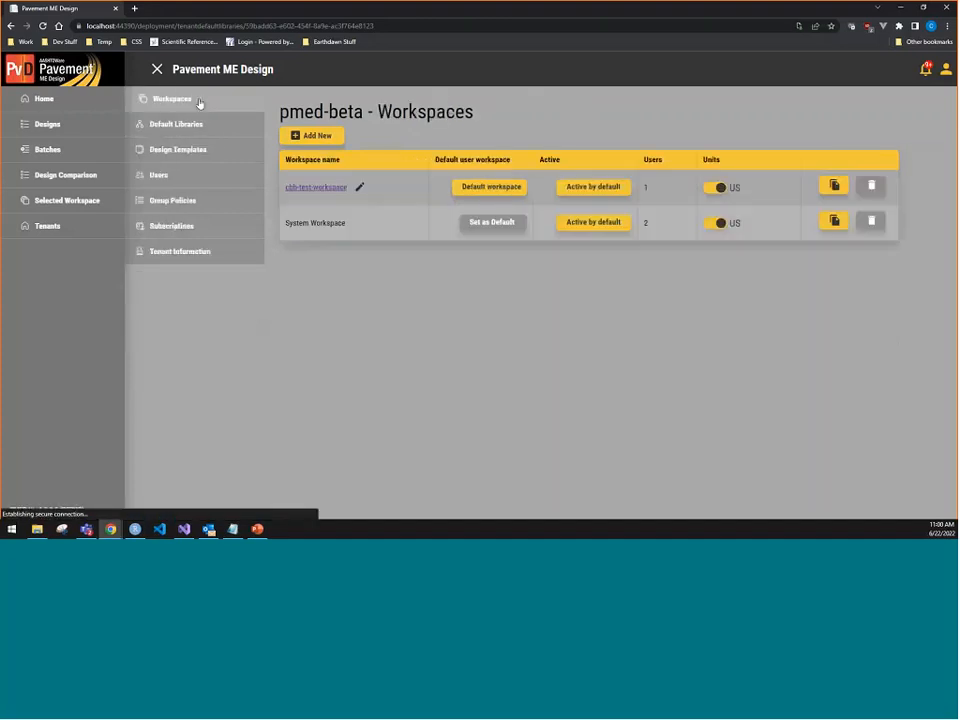
Step: Create a new design named test-template from the US_TEST template in the design workspace
click(43, 125)
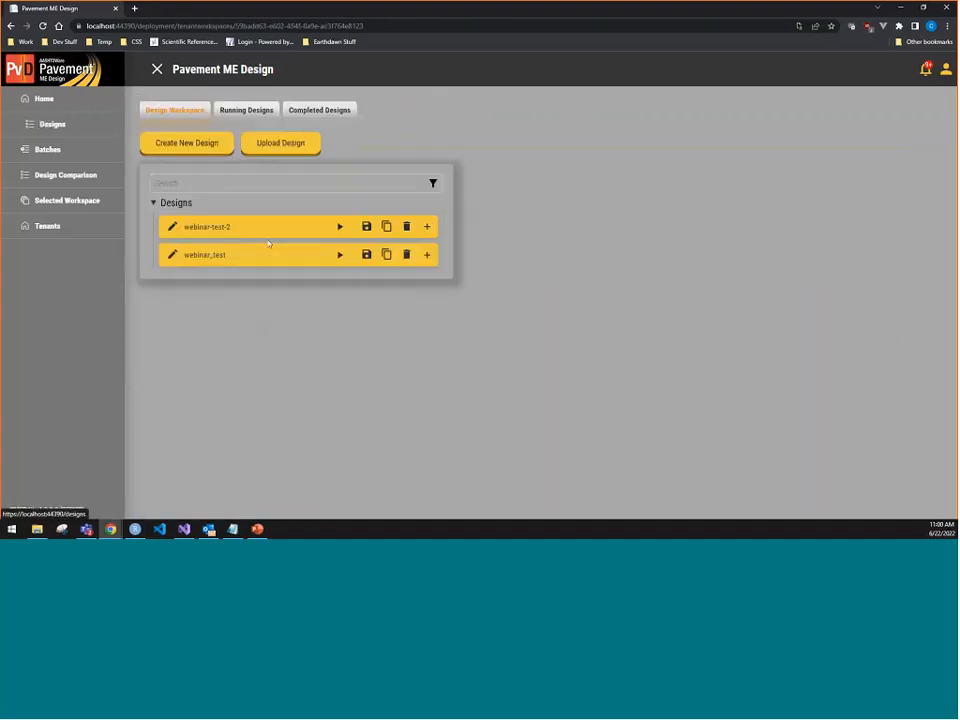
click(181, 146)
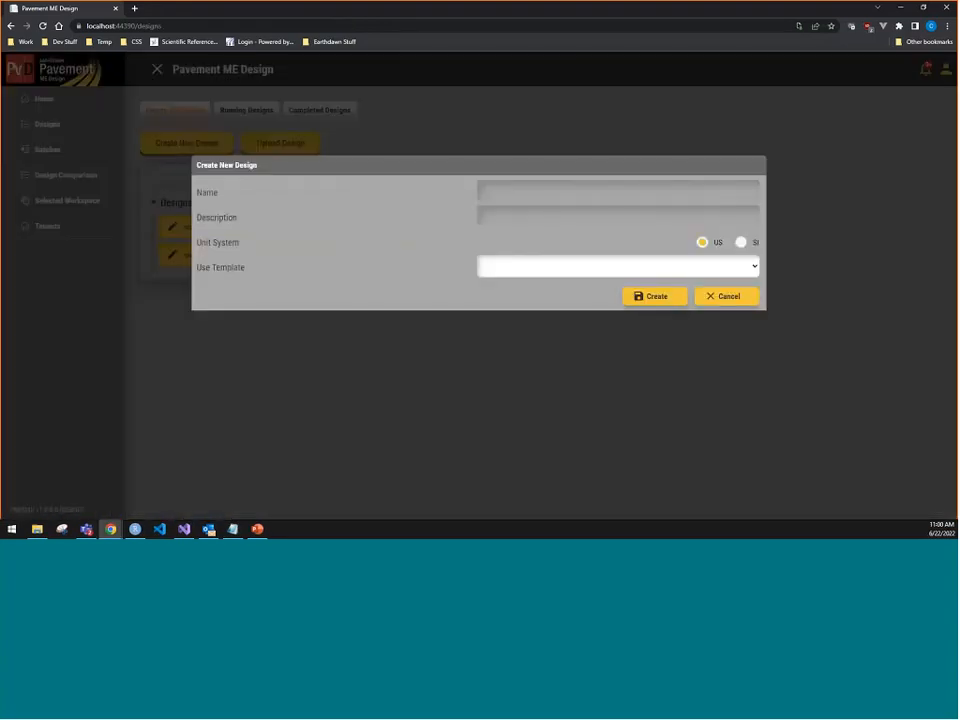
click(530, 266)
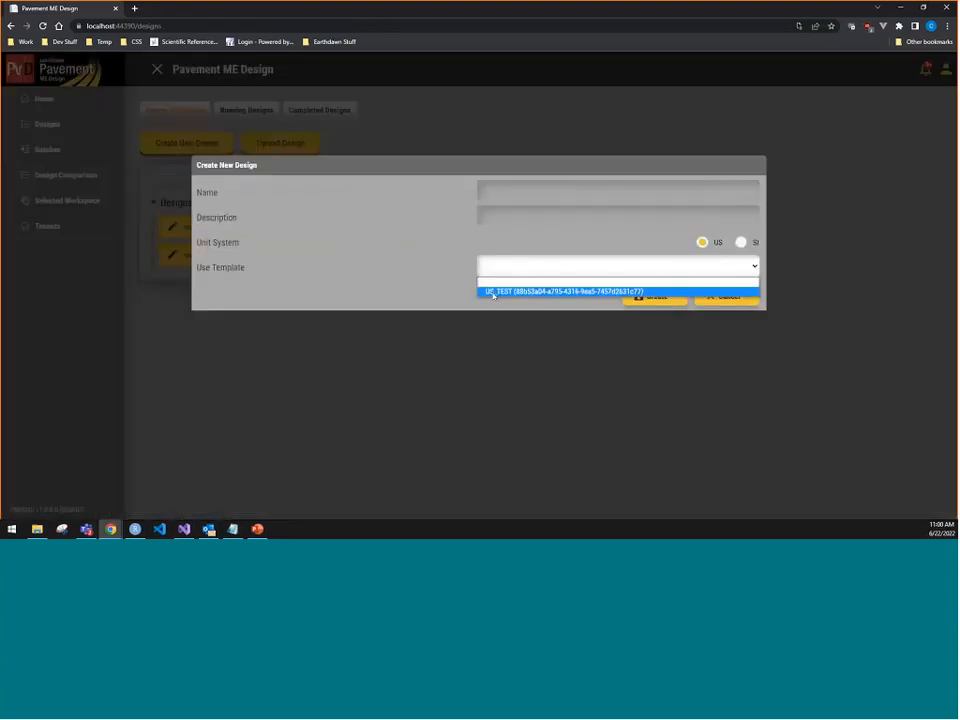
click(492, 291)
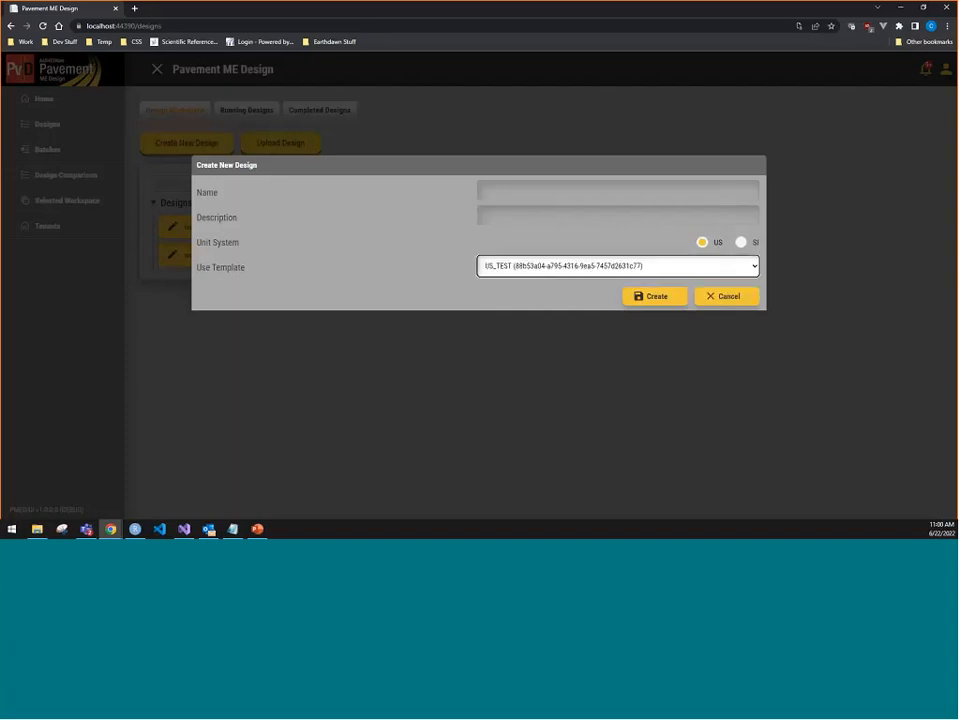
click(481, 191)
text(78)
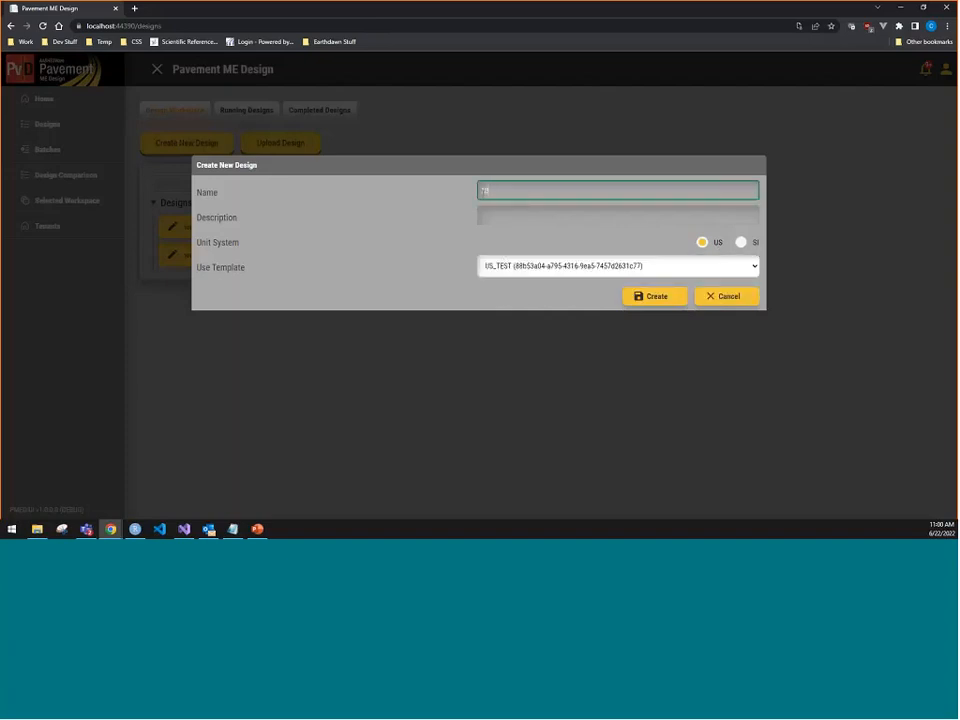
text(89)
text(-test)
text(p)
text(late)
click(636, 297)
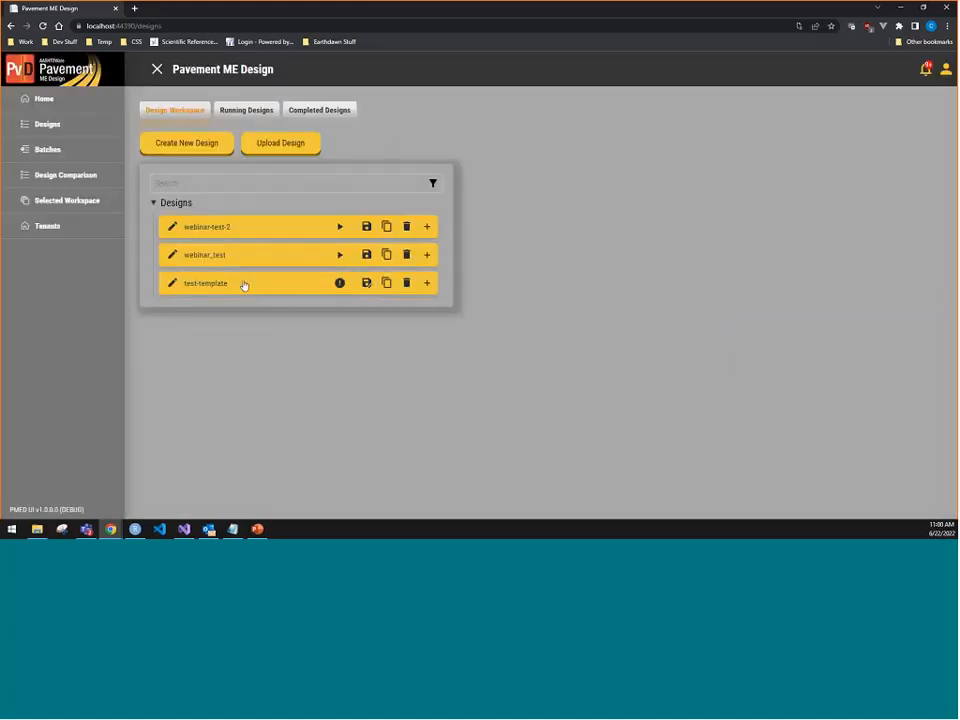